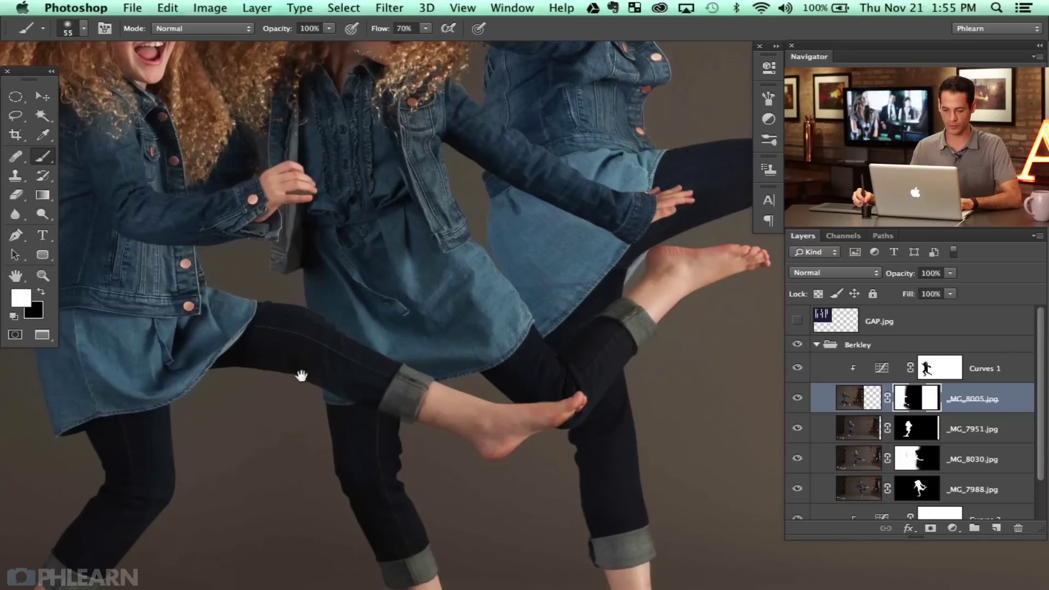
# Inspect the overlapping figures across the composite, checking the edges of the _MG_8005.jpg layer around legs, arms and hair.
pyautogui.moveTo(379, 353); pyautogui.dragTo(656, 372)
pyautogui.moveTo(452, 342); pyautogui.dragTo(546, 426)
pyautogui.moveTo(494, 403); pyautogui.dragTo(467, 284)
pyautogui.click(798, 398)
pyautogui.moveTo(531, 369)
pyautogui.mouseDown()
pyautogui.moveTo(520, 295)
pyautogui.moveTo(534, 414)
pyautogui.moveTo(546, 432)
pyautogui.mouseUp()
pyautogui.moveTo(510, 351)
pyautogui.mouseDown()
pyautogui.moveTo(526, 363)
pyautogui.moveTo(509, 351)
pyautogui.mouseUp()
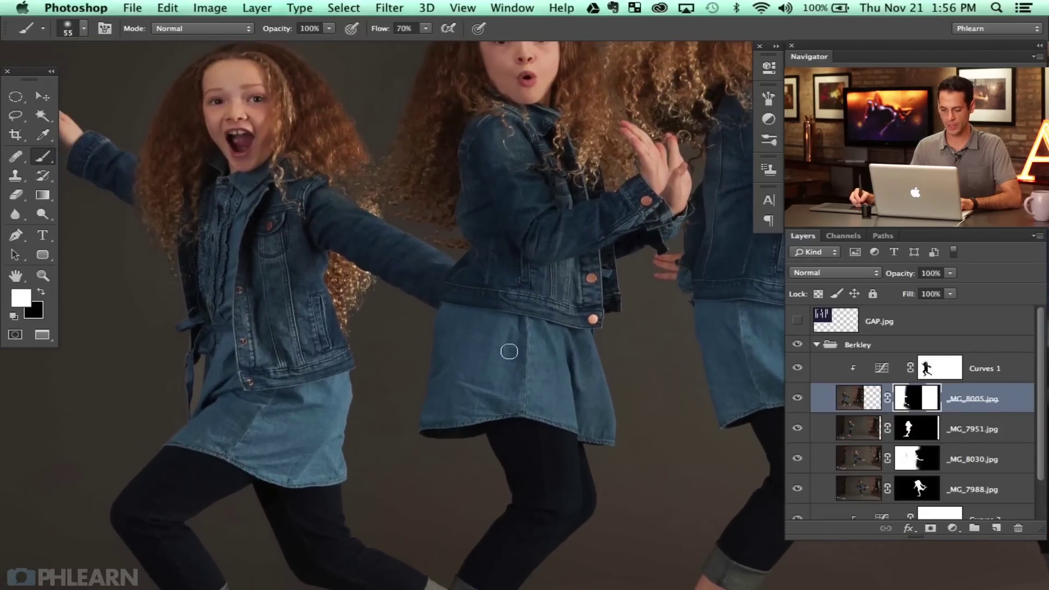
pyautogui.moveTo(398, 210); pyautogui.dragTo(399, 254)
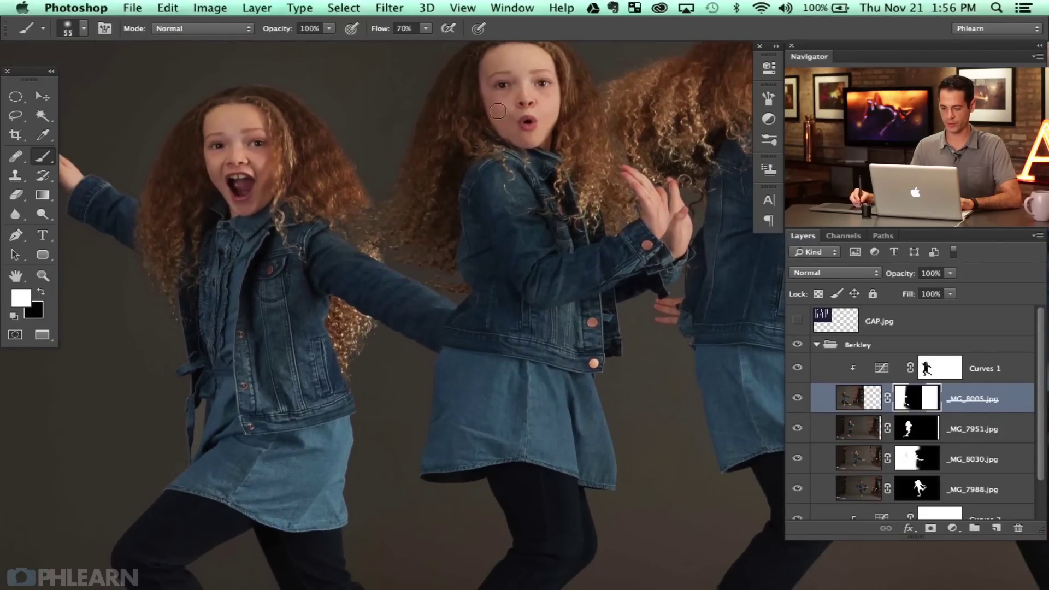
pyautogui.moveTo(523, 341); pyautogui.dragTo(526, 344)
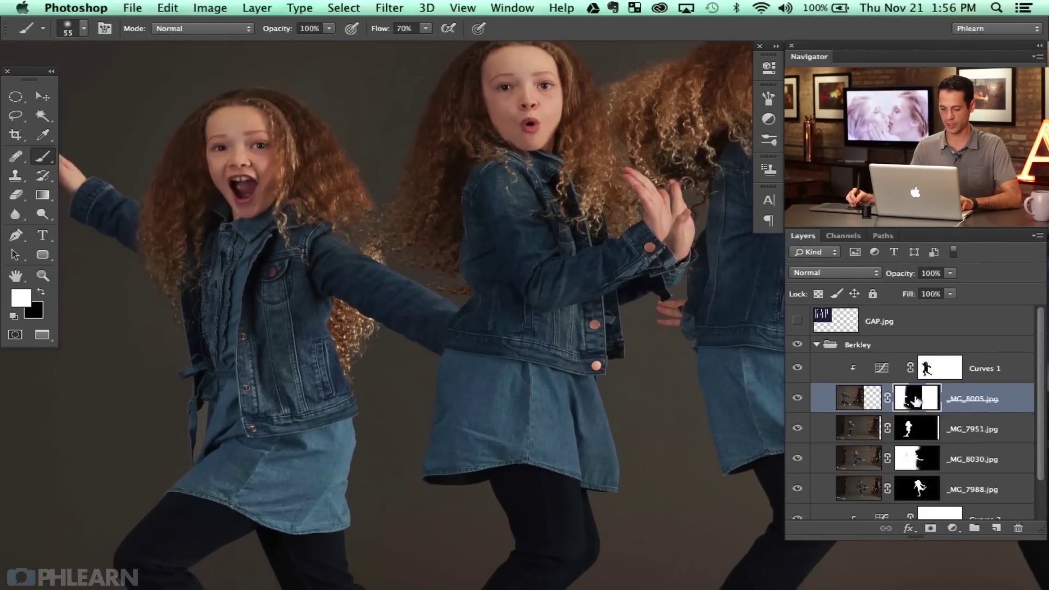
# Disable the _MG_8005.jpg layer mask and select the backdrop around the first figure with the Magic Wand at tolerance 11.
pyautogui.keyDown('shift'); pyautogui.click(916, 402); pyautogui.keyUp('shift')
pyautogui.press('w')
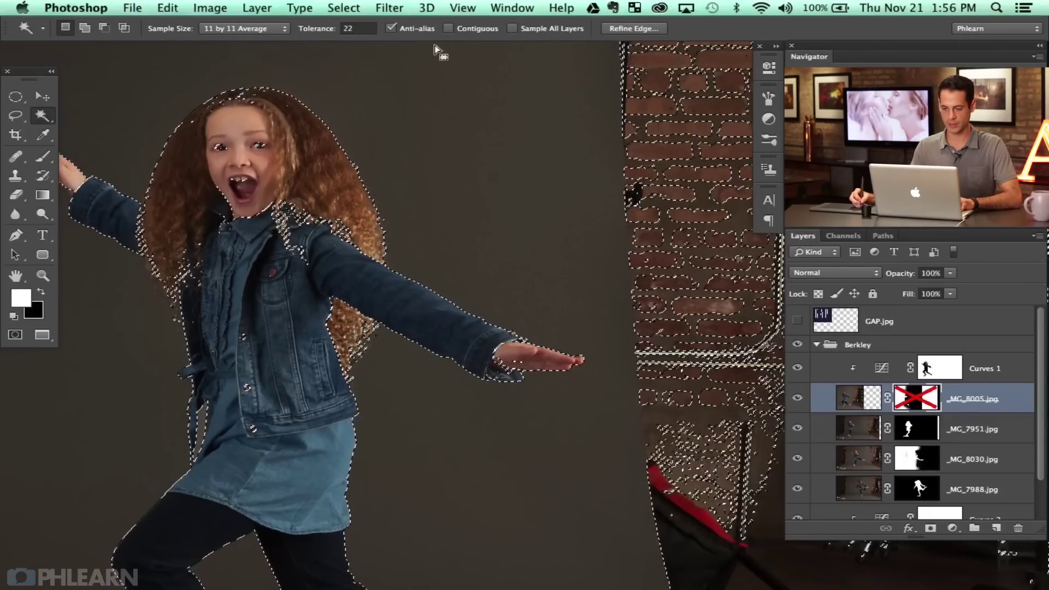
pyautogui.moveTo(333, 29); pyautogui.dragTo(324, 31)
pyautogui.press('super+d')
pyautogui.click(503, 437)
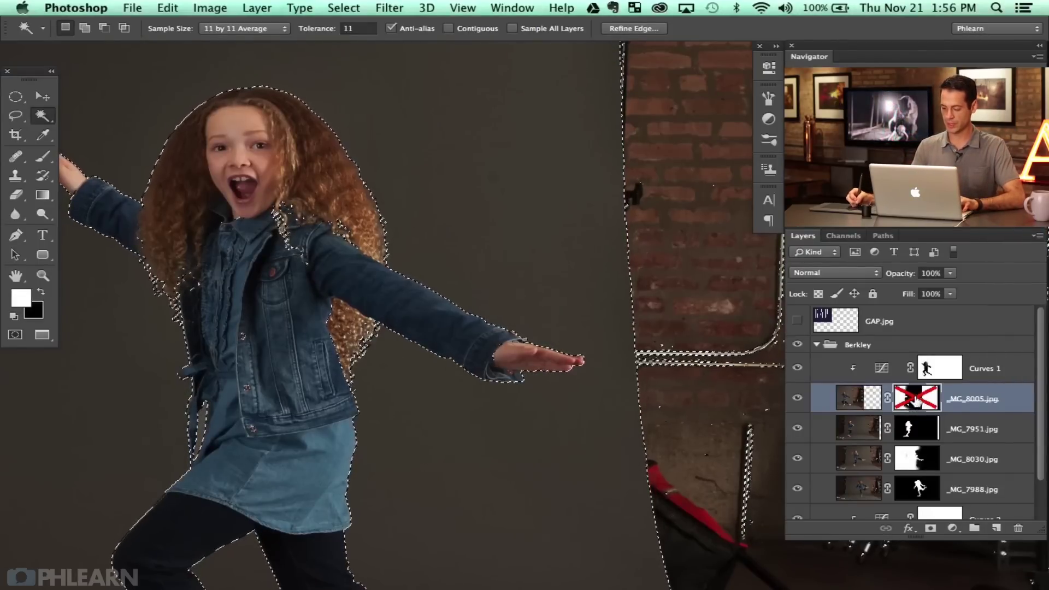
# Re-enable the layer mask and paint it white inside the selection around the first figure's outstretched hand and sleeve, then deselect.
pyautogui.keyDown('shift'); pyautogui.click(912, 402); pyautogui.keyUp('shift')
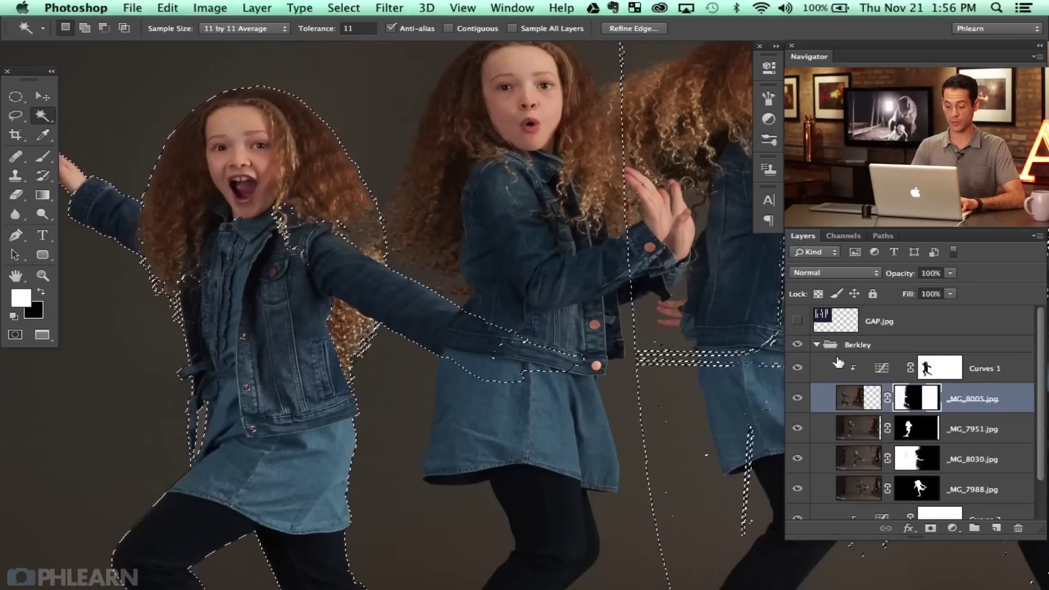
pyautogui.press('b')
pyautogui.moveTo(442, 355)
pyautogui.mouseDown()
pyautogui.moveTo(465, 338)
pyautogui.moveTo(447, 377)
pyautogui.moveTo(468, 311)
pyautogui.moveTo(455, 375)
pyautogui.moveTo(469, 334)
pyautogui.moveTo(502, 360)
pyautogui.moveTo(554, 352)
pyautogui.moveTo(537, 386)
pyautogui.moveTo(562, 357)
pyautogui.moveTo(473, 355)
pyautogui.mouseUp()
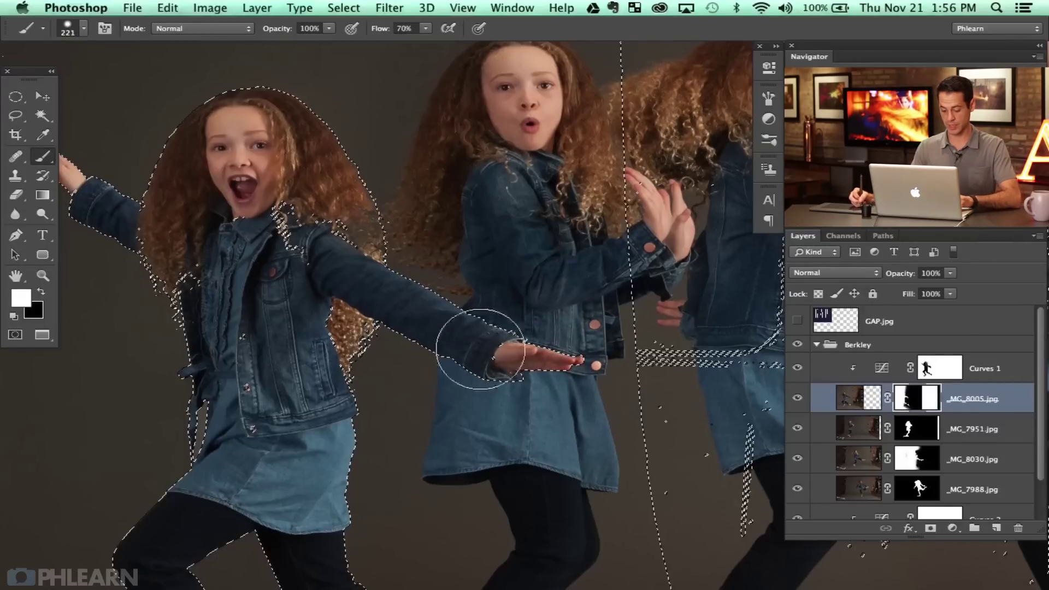
pyautogui.hotkey('ctrl', 'd')
# Compare the composite with the _MG_8005.jpg layer hidden and shown.
pyautogui.click(797, 398)
pyautogui.click(798, 398)
pyautogui.click(798, 398)
pyautogui.click(798, 398)
pyautogui.click(797, 398)
pyautogui.click(798, 398)
# Refine the _MG_8005.jpg mask where the first figure's curls meet the outstretched sleeve, reducing the brush size to 22.
pyautogui.press('super+plus')
pyautogui.press('super+plus')
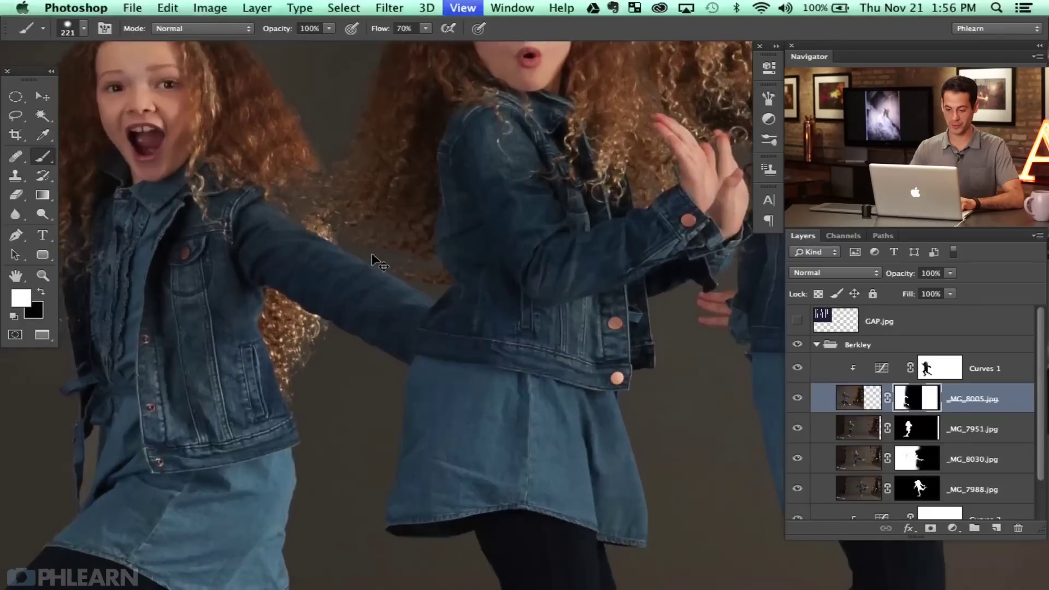
pyautogui.moveTo(330, 244)
pyautogui.mouseDown()
pyautogui.moveTo(419, 307)
pyautogui.moveTo(463, 319)
pyautogui.mouseUp()
pyautogui.moveTo(332, 231); pyautogui.dragTo(268, 232)
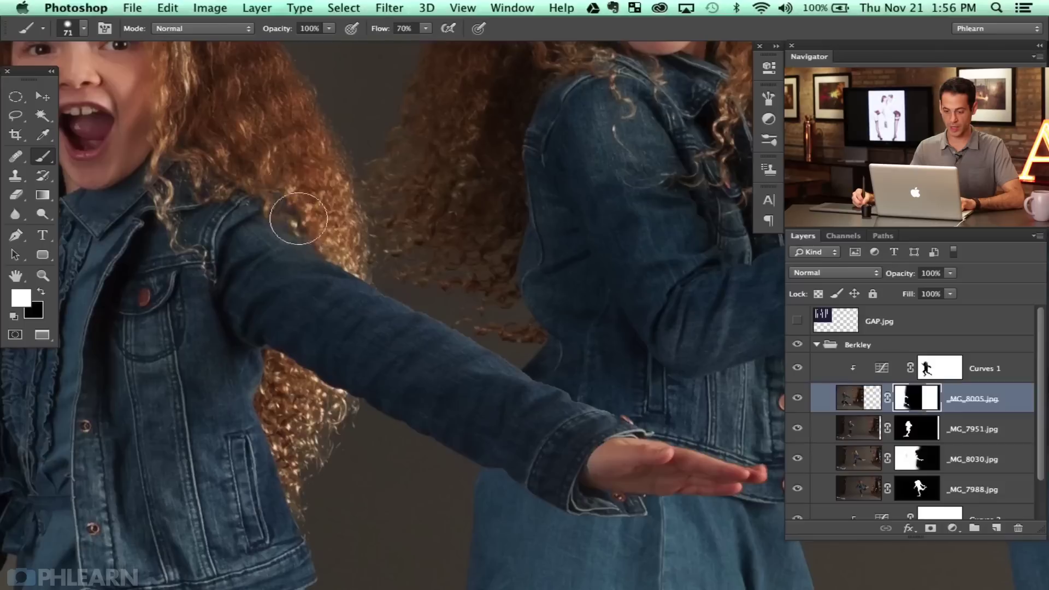
pyautogui.moveTo(376, 207); pyautogui.dragTo(357, 196)
pyautogui.press('x')
pyautogui.press('x')
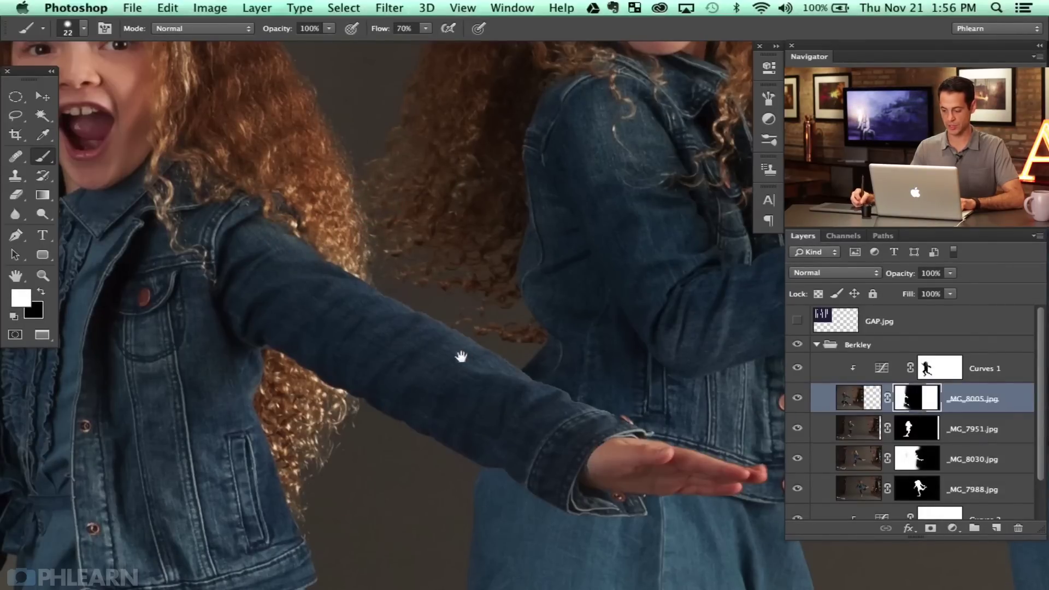
# Review the whole row of five figures from the close-up of the hand out to the full composite.
pyautogui.moveTo(465, 358); pyautogui.dragTo(445, 300)
pyautogui.press('super+0')
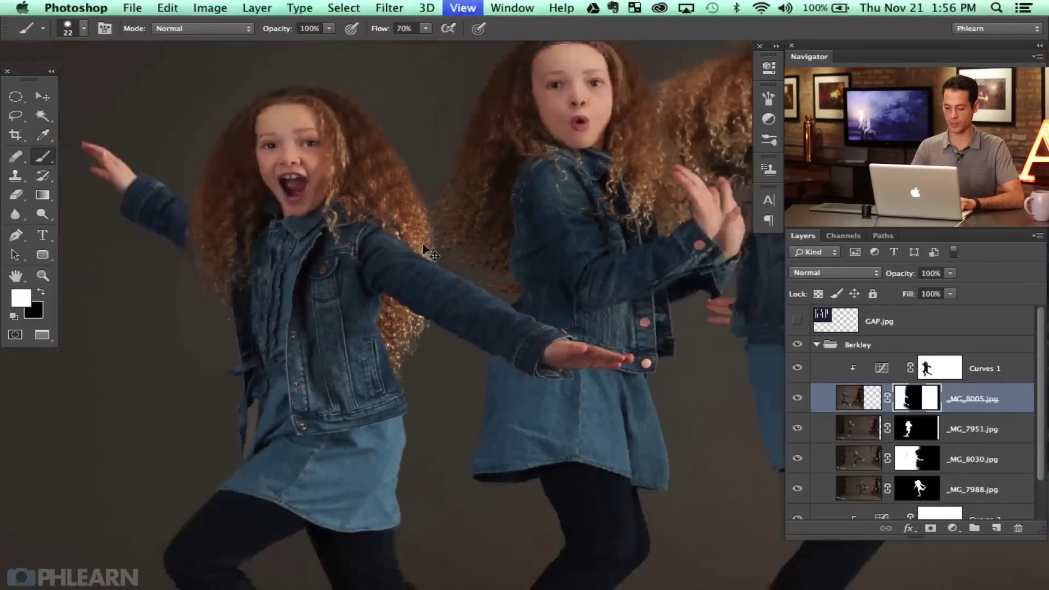
pyautogui.moveTo(494, 408); pyautogui.dragTo(403, 289)
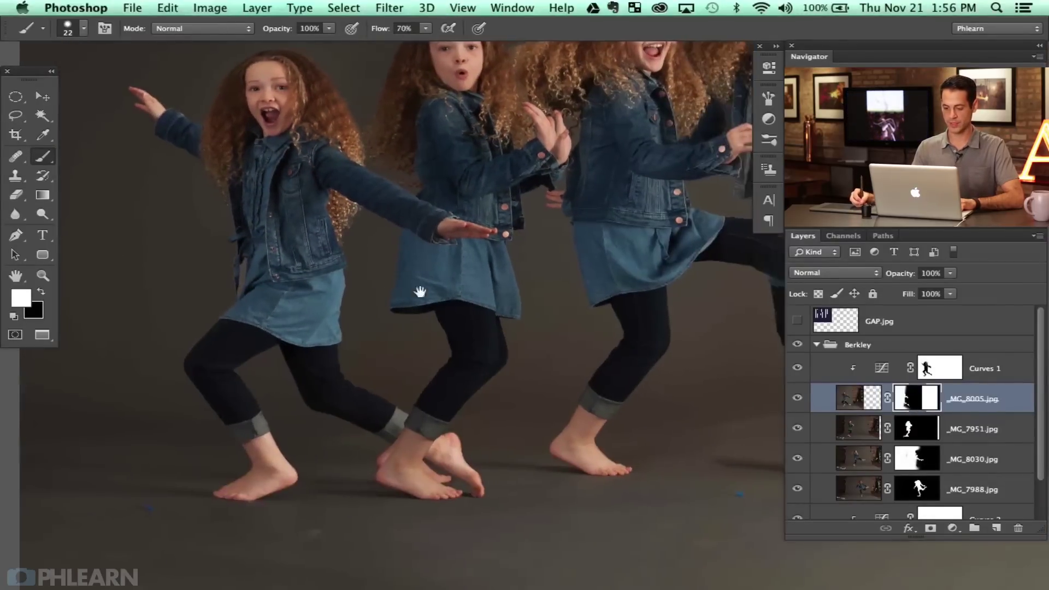
pyautogui.moveTo(446, 327); pyautogui.dragTo(407, 365)
pyautogui.press('super+minus')
pyautogui.moveTo(491, 331); pyautogui.dragTo(417, 351)
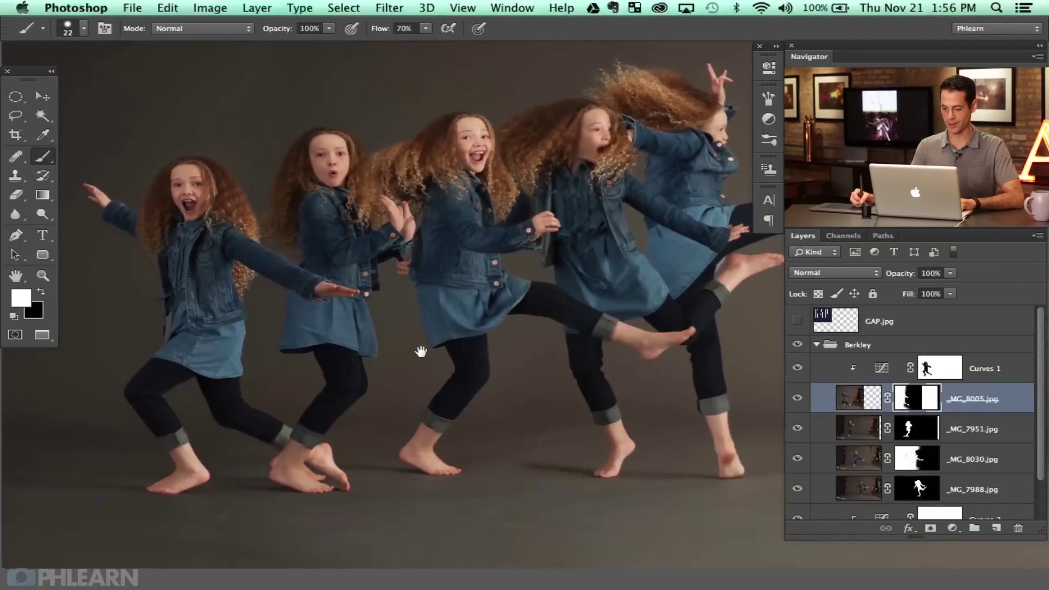
pyautogui.moveTo(483, 356)
pyautogui.mouseDown()
pyautogui.moveTo(454, 370)
pyautogui.moveTo(284, 369)
pyautogui.moveTo(480, 344)
pyautogui.moveTo(597, 370)
pyautogui.moveTo(495, 435)
pyautogui.moveTo(468, 422)
pyautogui.moveTo(445, 344)
pyautogui.moveTo(481, 346)
pyautogui.mouseUp()
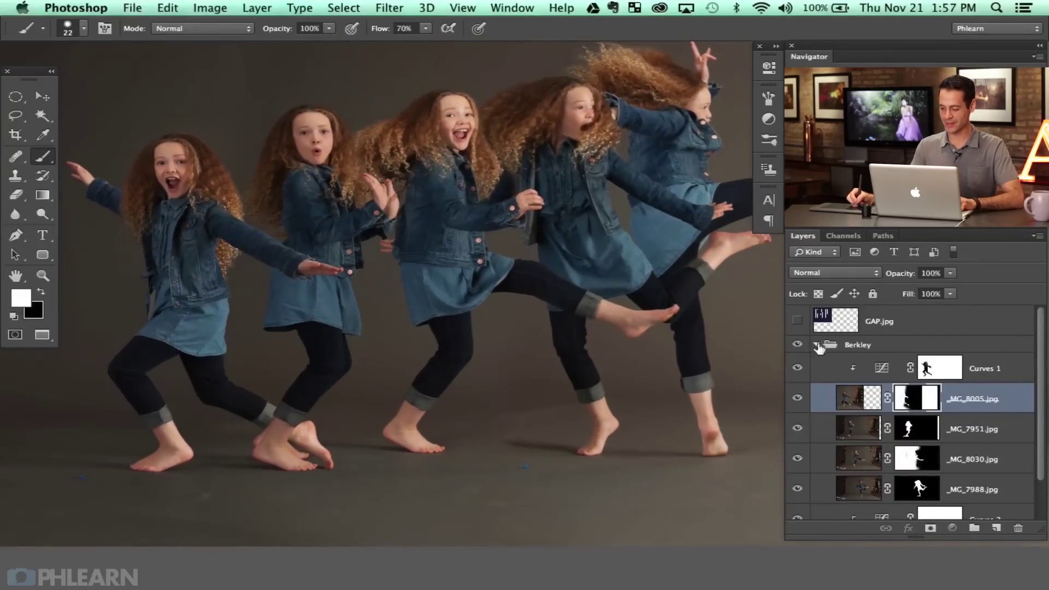
# Collapse the composite's layer group and add a new empty layer above it inside its own new group.
pyautogui.click(817, 345)
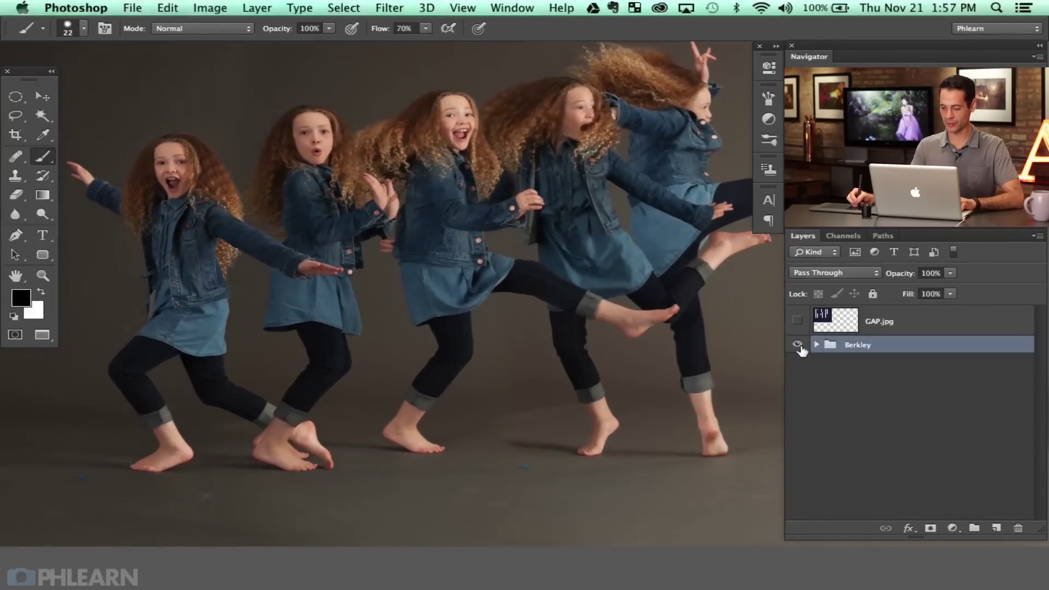
pyautogui.click(997, 528)
pyautogui.press('super+g')
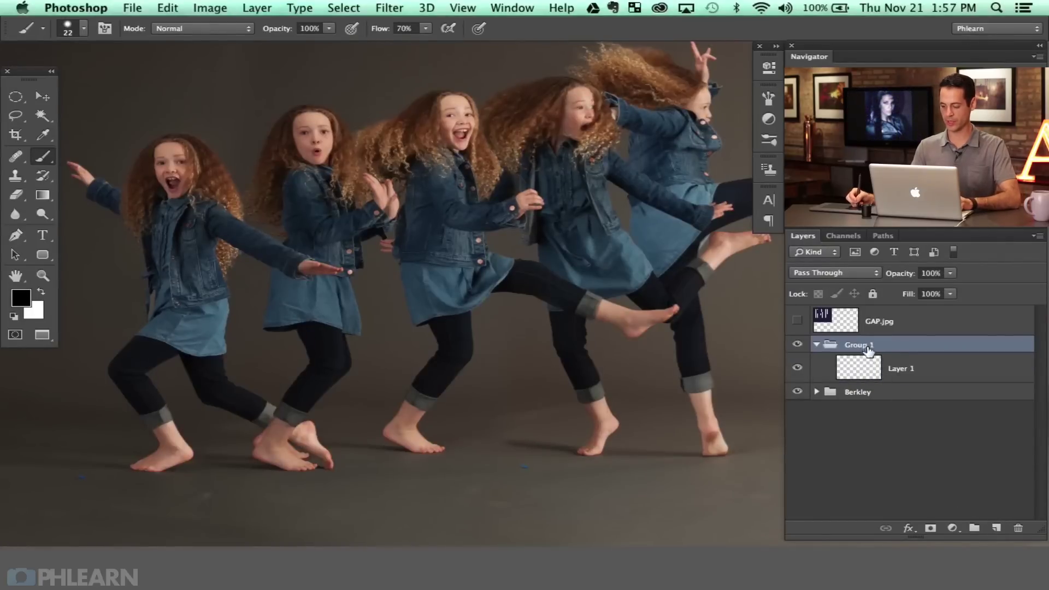
# Rename the new group as retouch.
pyautogui.doubleClick(856, 345)
pyautogui.write('ret')
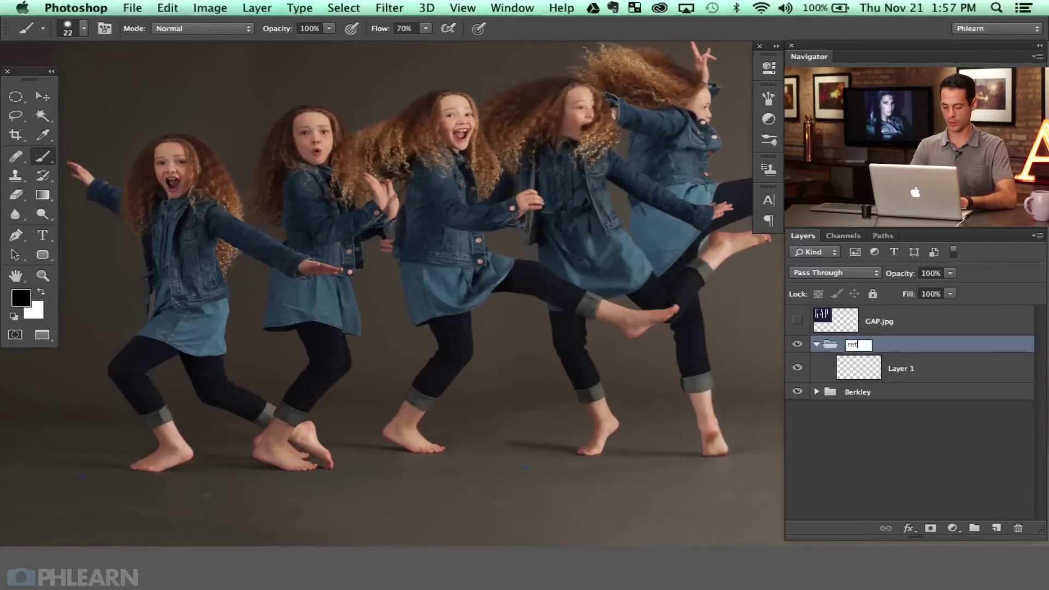
pyautogui.write('ocu')
pyautogui.press('BackSpace')
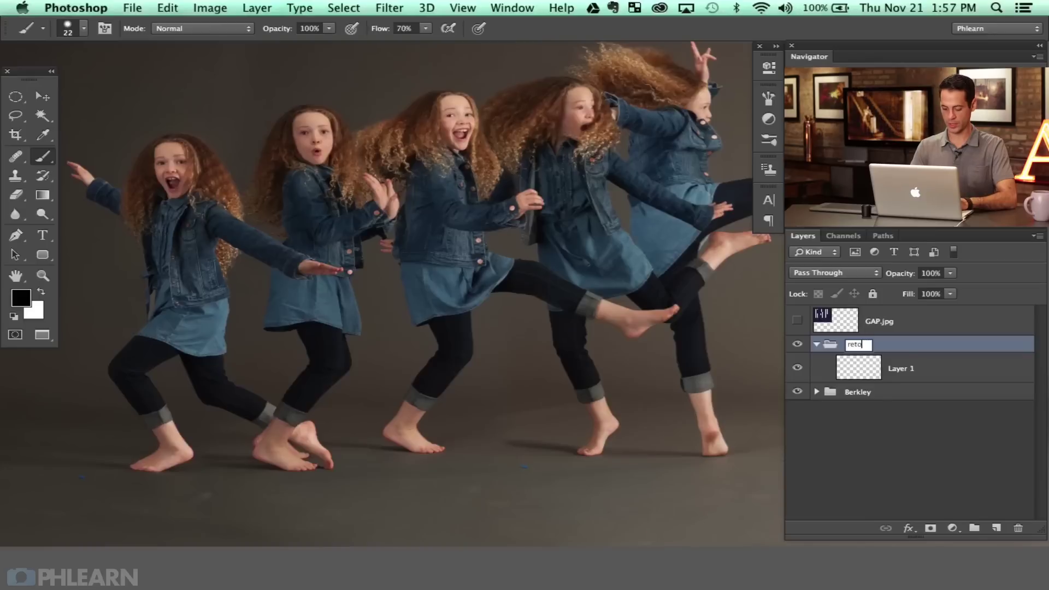
pyautogui.write('h')
pyautogui.press('Return')
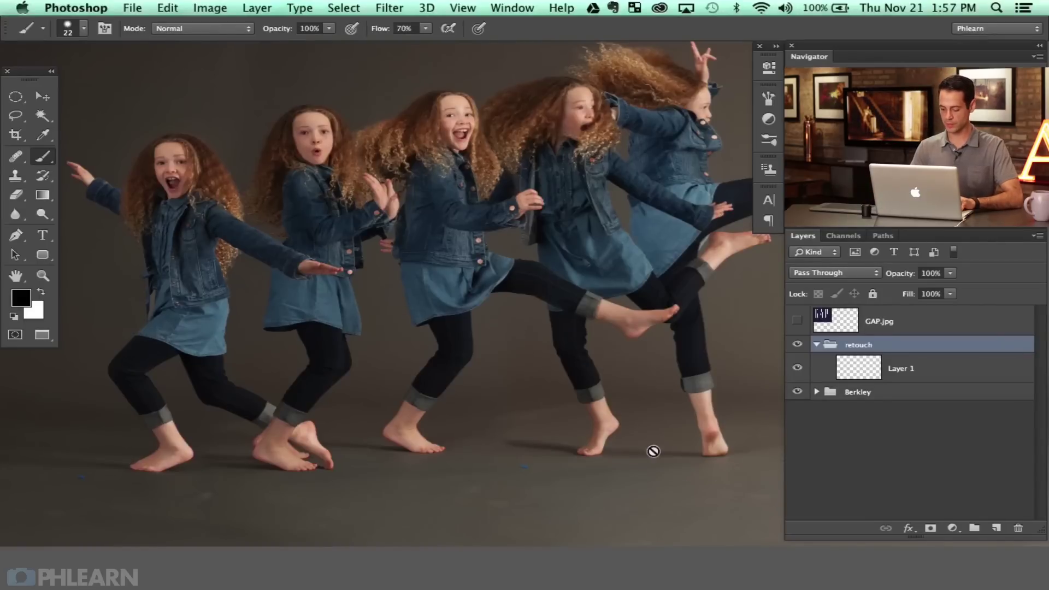
# On Layer 1, heal the blue mark on the floor between the third and fourth figures using the Healing Brush at size 84.
pyautogui.press('super+plus')
pyautogui.press('super+plus')
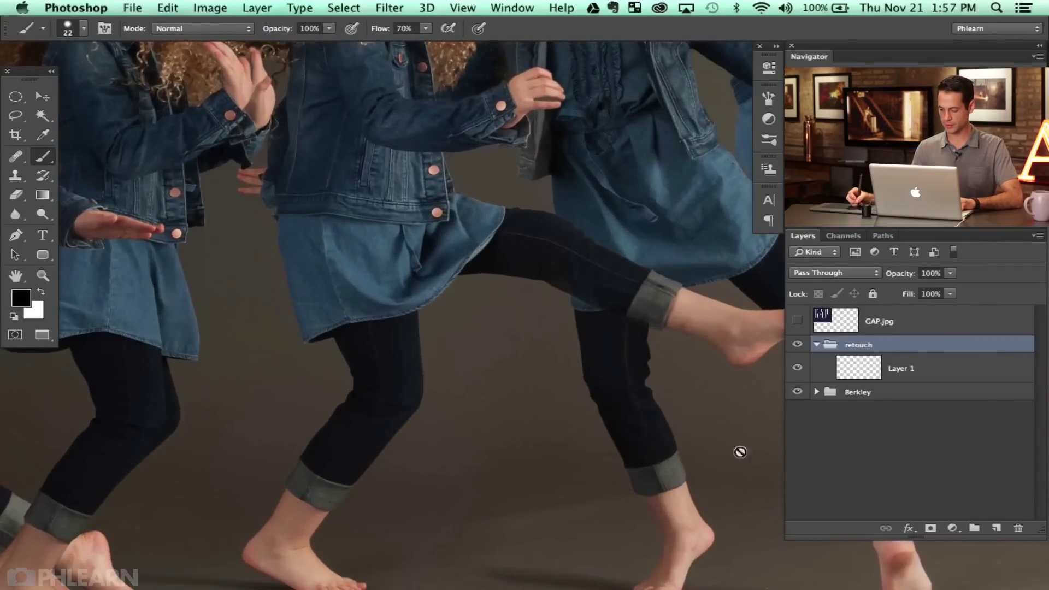
pyautogui.click(901, 368)
pyautogui.press('j')
pyautogui.scroll(-5, 527, 364)
pyautogui.moveTo(531, 358)
pyautogui.mouseDown()
pyautogui.moveTo(548, 360)
pyautogui.moveTo(528, 339)
pyautogui.moveTo(536, 351)
pyautogui.mouseUp()
pyautogui.keyDown('alt'); pyautogui.click(538, 368); pyautogui.keyUp('alt')
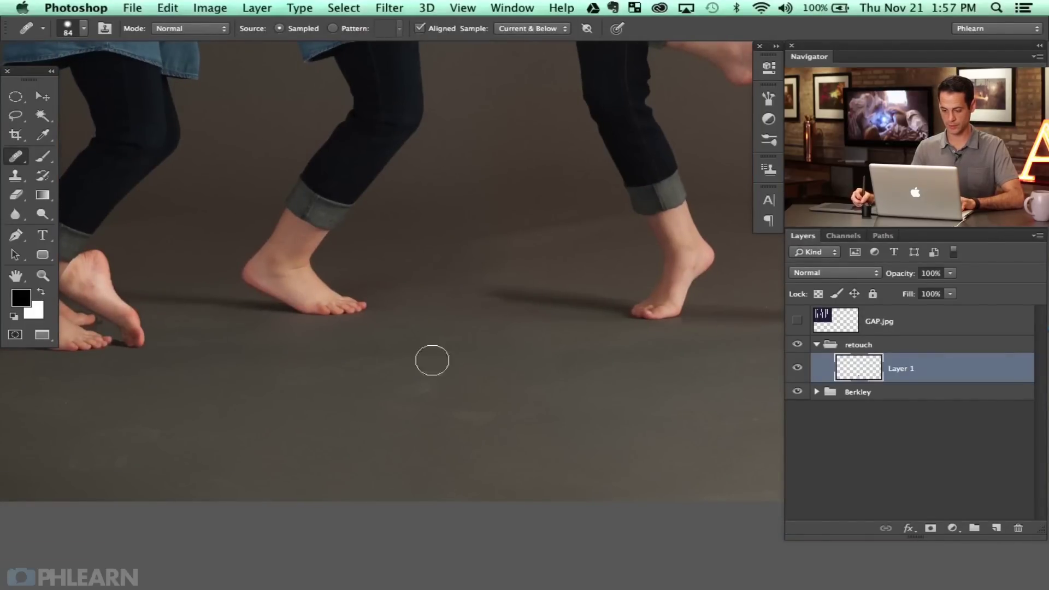
# Heal the light scuffs on the floor below the third figure's foot, sampling clean floor nearby.
pyautogui.keyDown('alt'); pyautogui.click(412, 359); pyautogui.keyUp('alt')
pyautogui.click(364, 372)
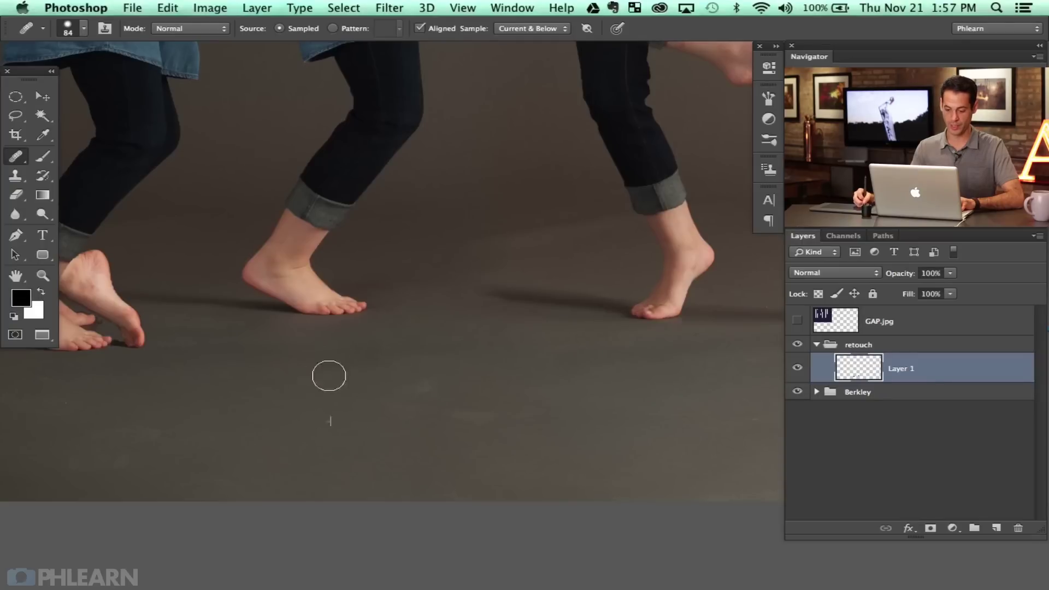
pyautogui.keyDown('alt'); pyautogui.click(374, 452); pyautogui.keyUp('alt')
pyautogui.click(408, 423)
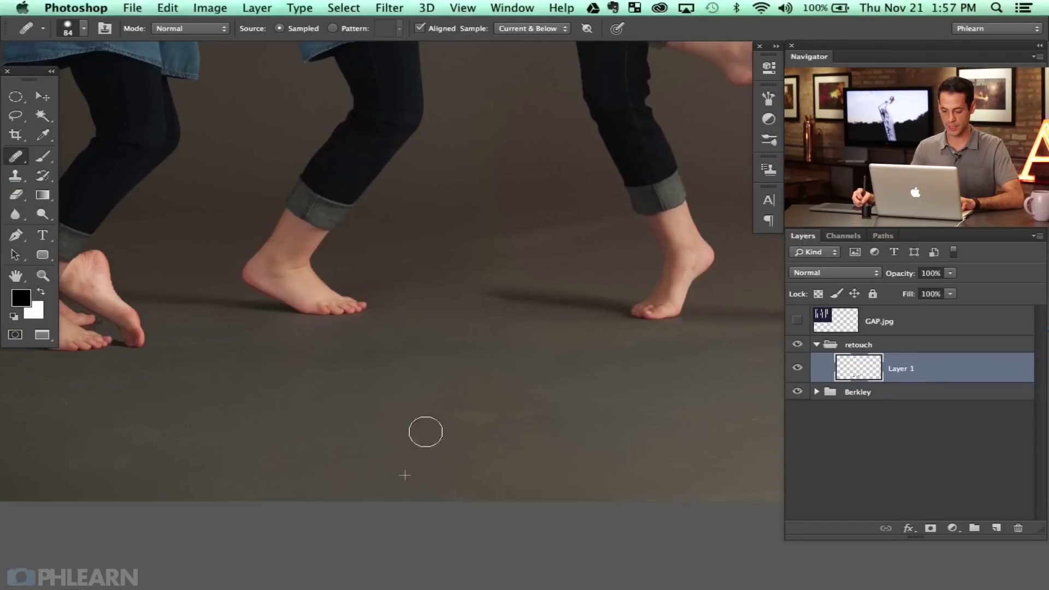
pyautogui.click(471, 428)
pyautogui.keyDown('alt'); pyautogui.click(529, 448); pyautogui.keyUp('alt')
pyautogui.moveTo(531, 417); pyautogui.dragTo(511, 420)
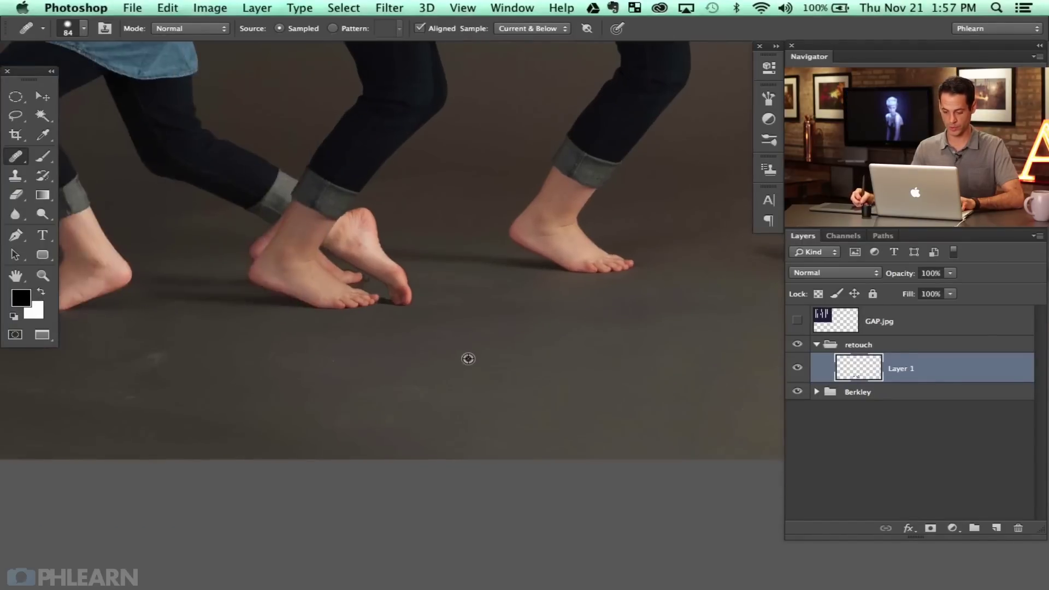
# Heal the uneven patches on the floor below the second figure's feet with fresh samples of clean floor.
pyautogui.keyDown('alt'); pyautogui.click(468, 358); pyautogui.keyUp('alt')
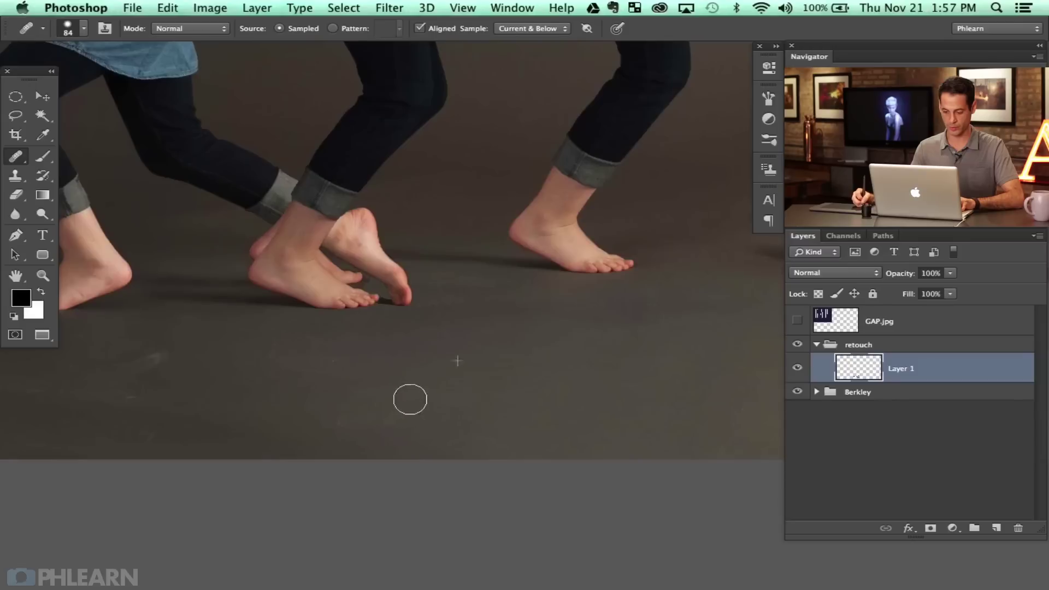
pyautogui.moveTo(411, 383); pyautogui.dragTo(451, 378)
pyautogui.keyDown('alt'); pyautogui.click(451, 374); pyautogui.keyUp('alt')
pyautogui.moveTo(355, 421)
pyautogui.mouseDown()
pyautogui.moveTo(367, 394)
pyautogui.moveTo(358, 398)
pyautogui.moveTo(398, 406)
pyautogui.moveTo(340, 423)
pyautogui.mouseUp()
pyautogui.keyDown('alt'); pyautogui.click(410, 397); pyautogui.keyUp('alt')
pyautogui.keyDown('alt'); pyautogui.click(381, 391); pyautogui.keyUp('alt')
pyautogui.click(436, 421)
# Heal the pale scuff marks on the floor between the first and second figures, down to the photo's lower edge.
pyautogui.moveTo(353, 367)
pyautogui.mouseDown()
pyautogui.moveTo(306, 366)
pyautogui.moveTo(300, 342)
pyautogui.moveTo(281, 358)
pyautogui.mouseUp()
pyautogui.keyDown('alt'); pyautogui.click(232, 396); pyautogui.keyUp('alt')
pyautogui.moveTo(139, 379); pyautogui.dragTo(123, 356)
pyautogui.moveTo(233, 383); pyautogui.dragTo(409, 360)
pyautogui.moveTo(312, 355)
pyautogui.mouseDown()
pyautogui.moveTo(295, 351)
pyautogui.moveTo(325, 381)
pyautogui.mouseUp()
pyautogui.keyDown('alt'); pyautogui.click(382, 360); pyautogui.keyUp('alt')
pyautogui.keyDown('alt'); pyautogui.click(406, 341); pyautogui.keyUp('alt')
pyautogui.click(326, 411)
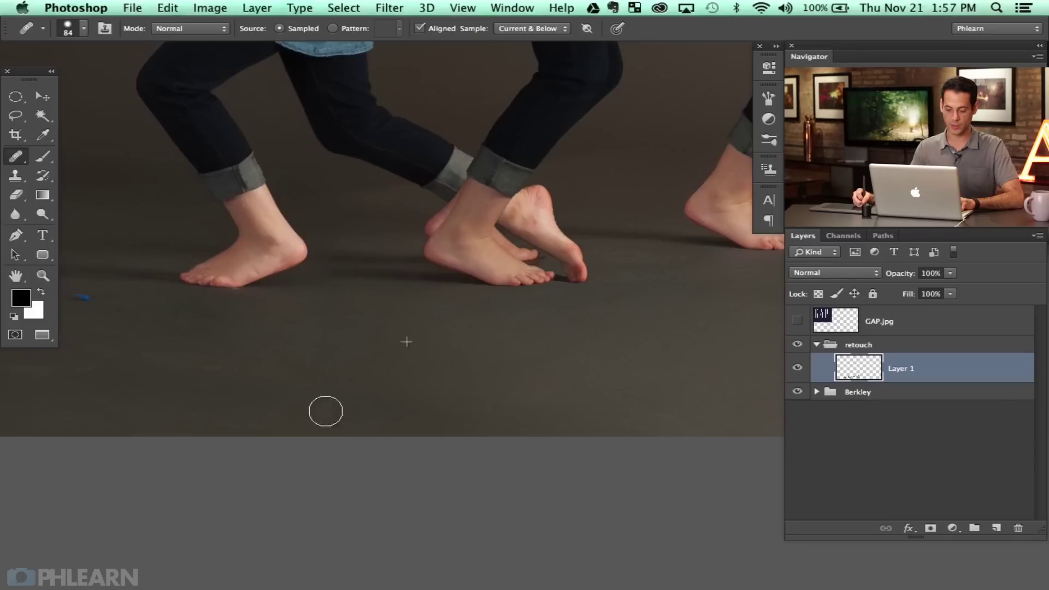
# Heal the blue mark and the surrounding floor blemishes in front of the first figure's foot.
pyautogui.moveTo(223, 368)
pyautogui.mouseDown()
pyautogui.moveTo(474, 365)
pyautogui.moveTo(534, 351)
pyautogui.mouseUp()
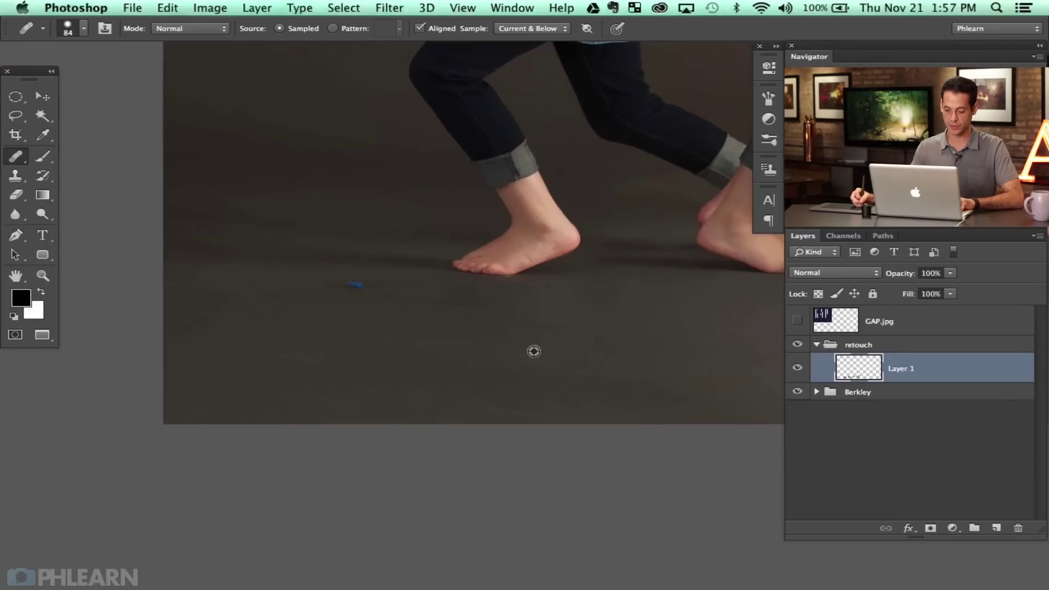
pyautogui.moveTo(419, 345)
pyautogui.mouseDown()
pyautogui.moveTo(470, 343)
pyautogui.moveTo(447, 308)
pyautogui.moveTo(378, 356)
pyautogui.mouseUp()
pyautogui.keyDown('alt'); pyautogui.click(238, 316); pyautogui.keyUp('alt')
pyautogui.moveTo(263, 351); pyautogui.dragTo(236, 331)
pyautogui.keyDown('alt'); pyautogui.click(220, 311); pyautogui.keyUp('alt')
pyautogui.moveTo(243, 367); pyautogui.dragTo(241, 341)
pyautogui.moveTo(308, 361)
pyautogui.mouseDown()
pyautogui.moveTo(366, 349)
pyautogui.moveTo(380, 338)
pyautogui.moveTo(373, 322)
pyautogui.mouseUp()
pyautogui.moveTo(338, 288); pyautogui.dragTo(344, 288)
pyautogui.keyDown('alt'); pyautogui.click(403, 376); pyautogui.keyUp('alt')
pyautogui.moveTo(365, 339); pyautogui.dragTo(395, 340)
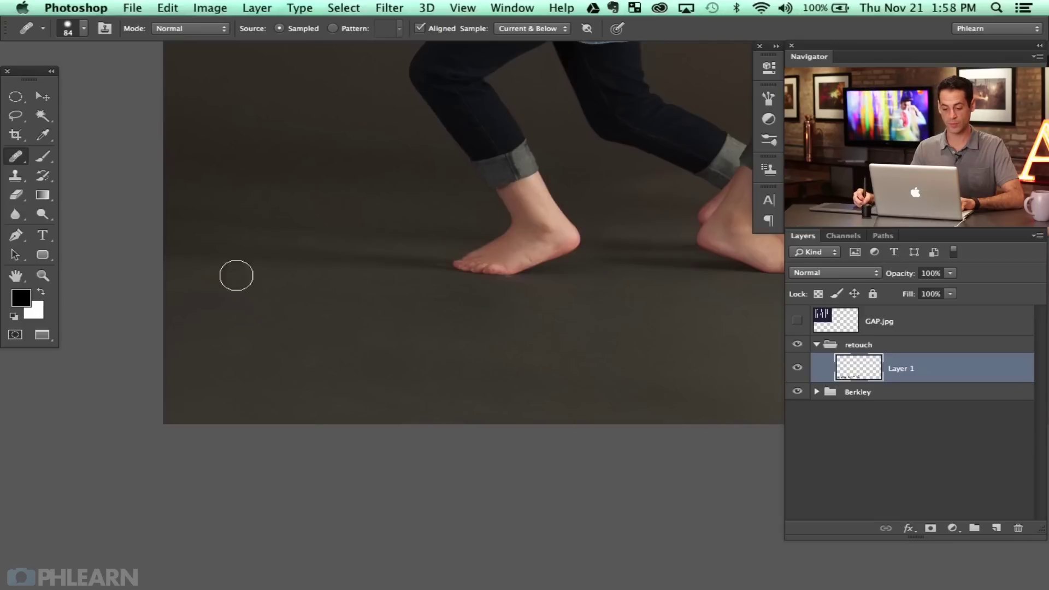
# Heal the blue mark on the floor beside the last figure's standing foot.
pyautogui.hscroll(10, 555, 361)
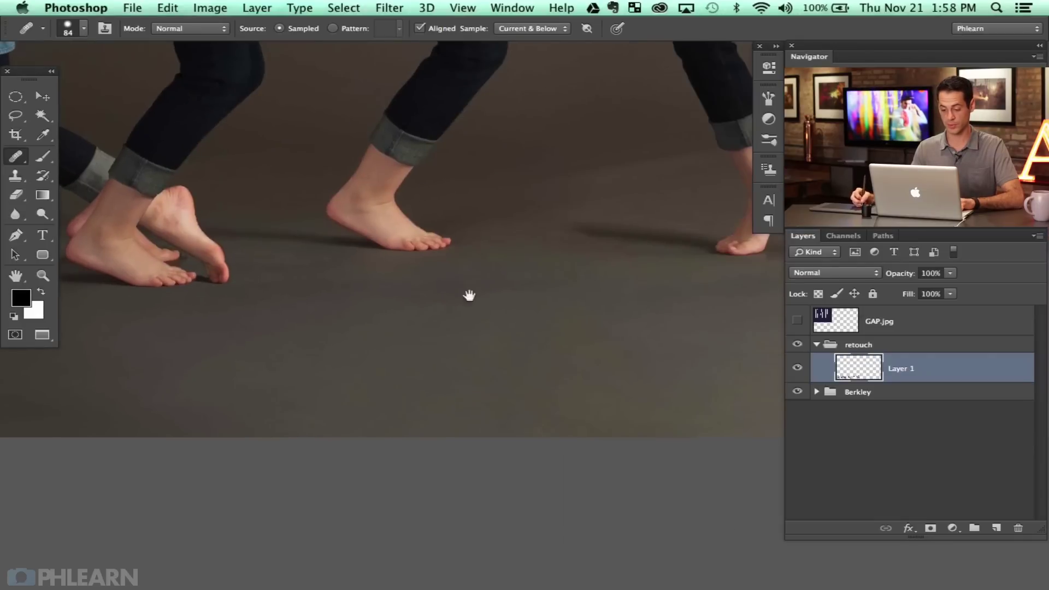
pyautogui.hscroll(10, 539, 347)
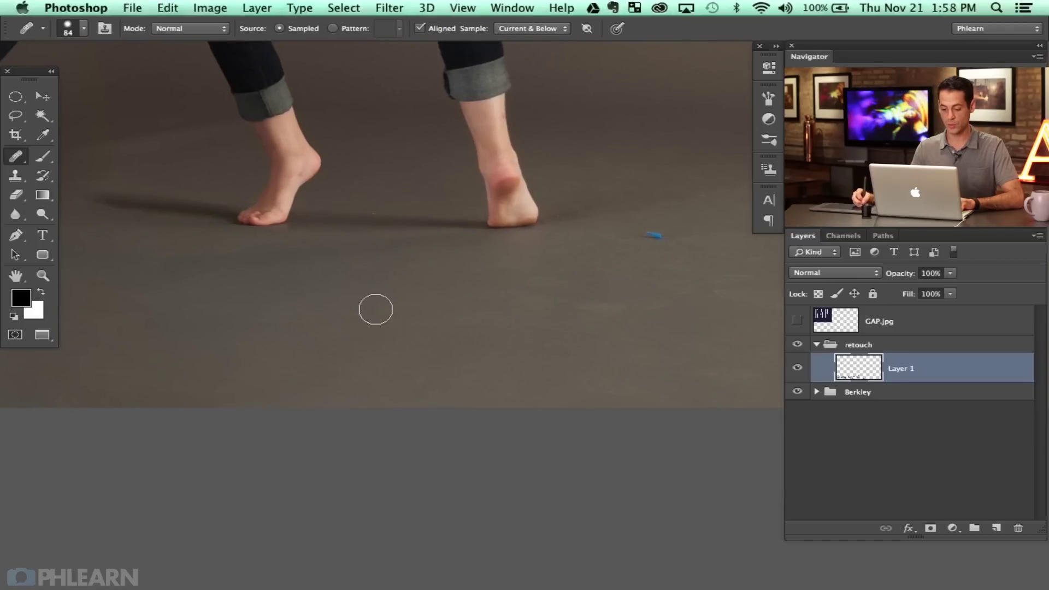
pyautogui.hscroll(5, 496, 335)
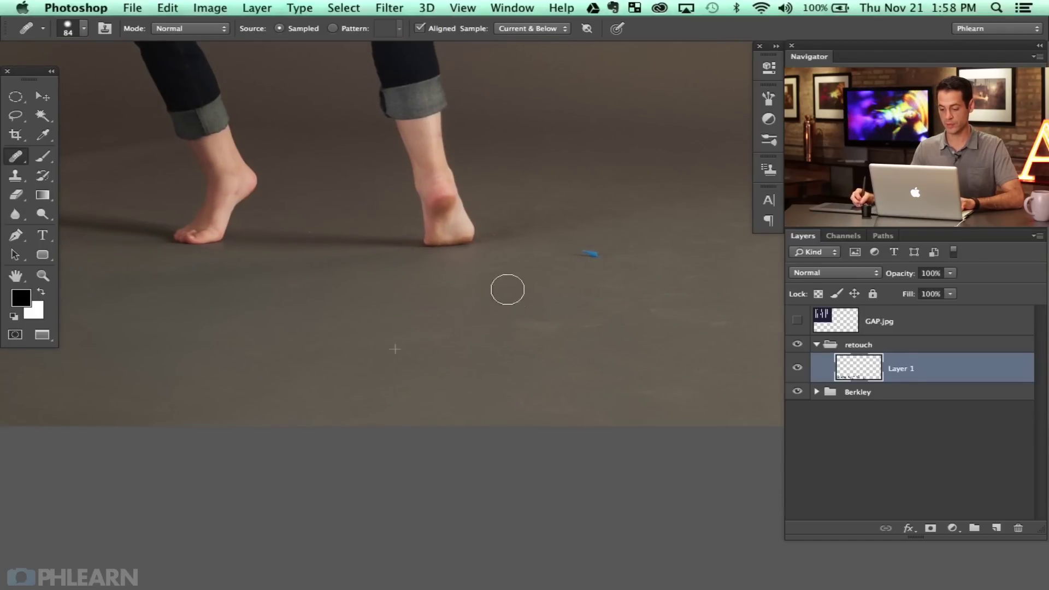
pyautogui.click(516, 333)
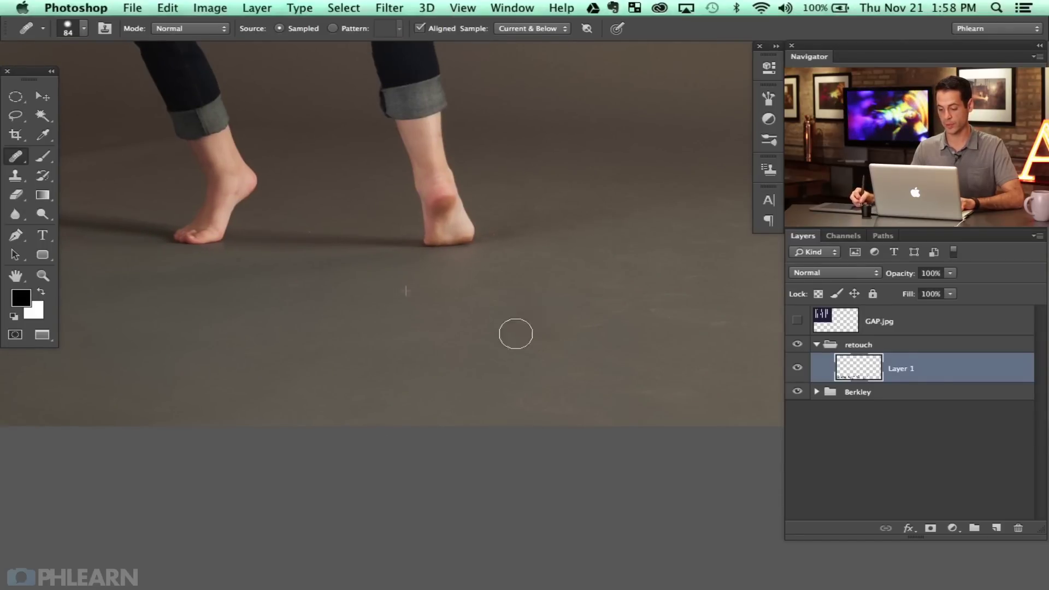
# Heal the light scratches on the open floor beyond the last figure's foot, using sampled clean floor.
pyautogui.hscroll(10, 543, 405)
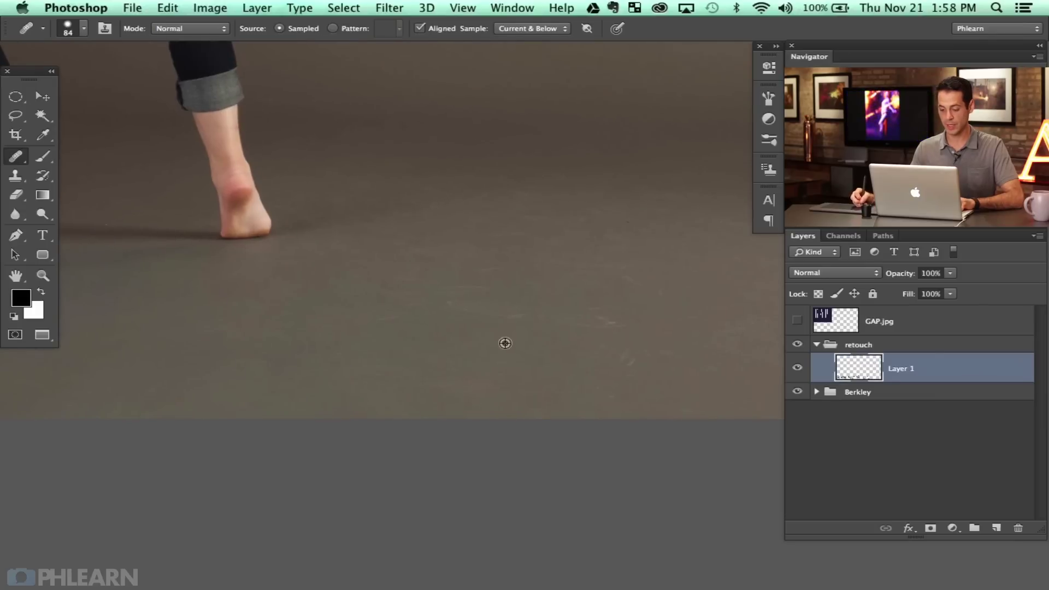
pyautogui.click(491, 270)
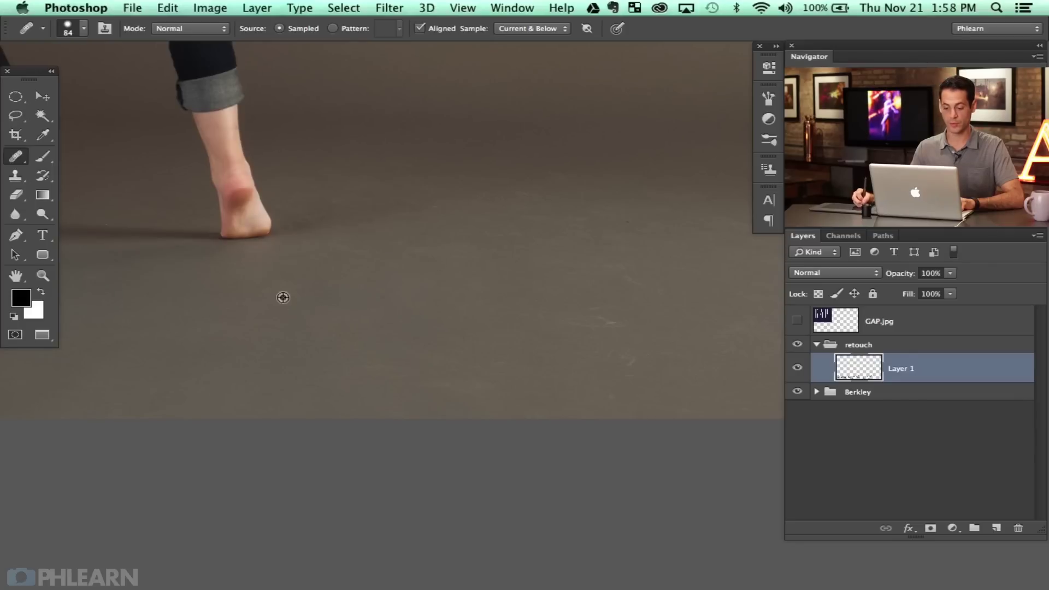
pyautogui.keyDown('alt'); pyautogui.click(520, 331); pyautogui.keyUp('alt')
pyautogui.moveTo(563, 323); pyautogui.dragTo(522, 310)
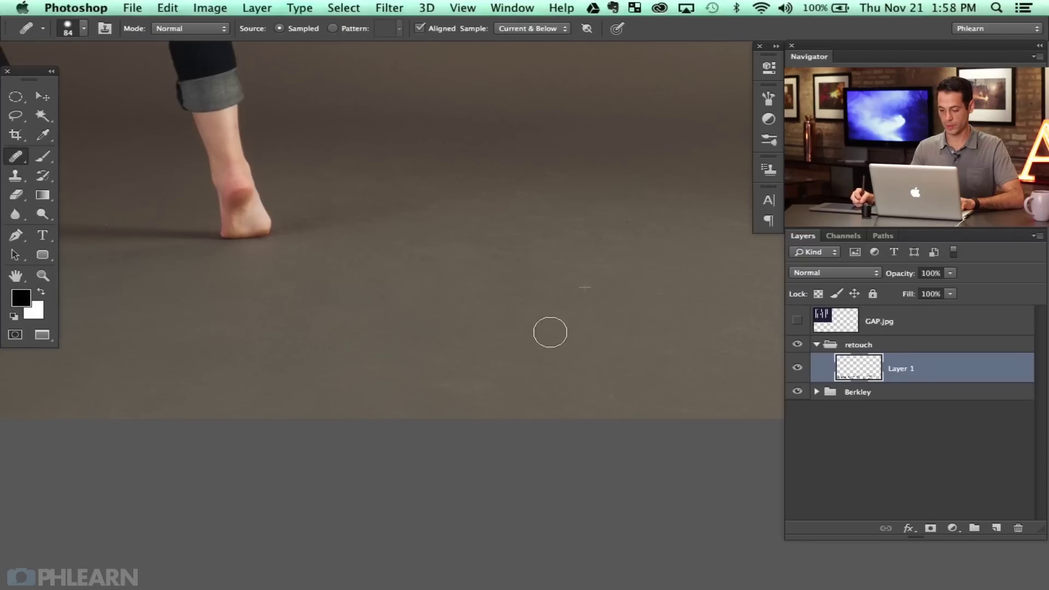
# Heal the remaining faint scratches on the open floor beyond the last figure, resampling clean floor nearby.
pyautogui.hscroll(10, 503, 350)
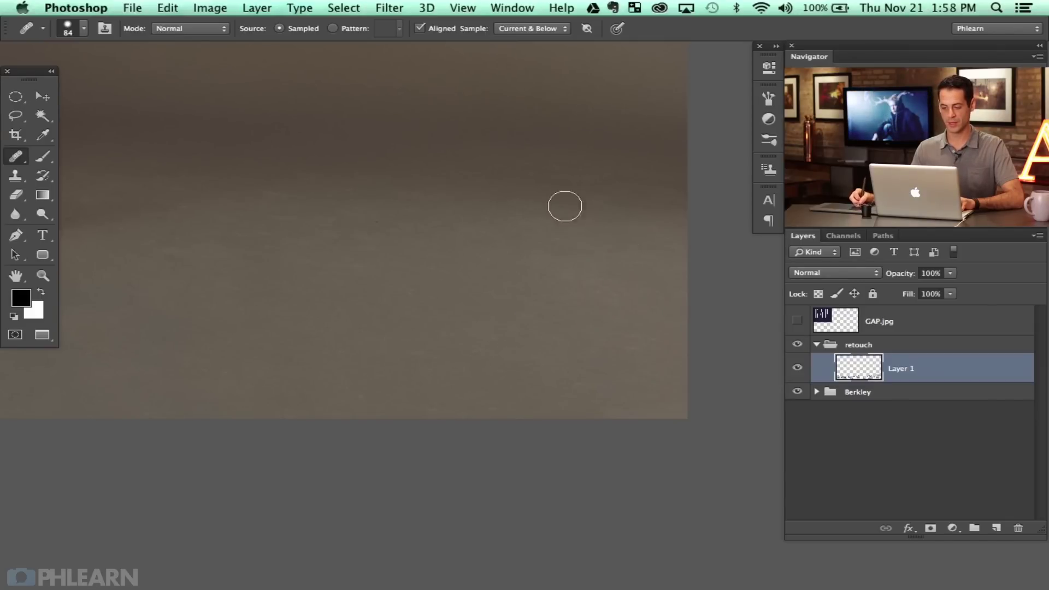
pyautogui.moveTo(366, 344); pyautogui.dragTo(506, 341)
pyautogui.keyDown('alt'); pyautogui.click(389, 313); pyautogui.keyUp('alt')
pyautogui.click(321, 249)
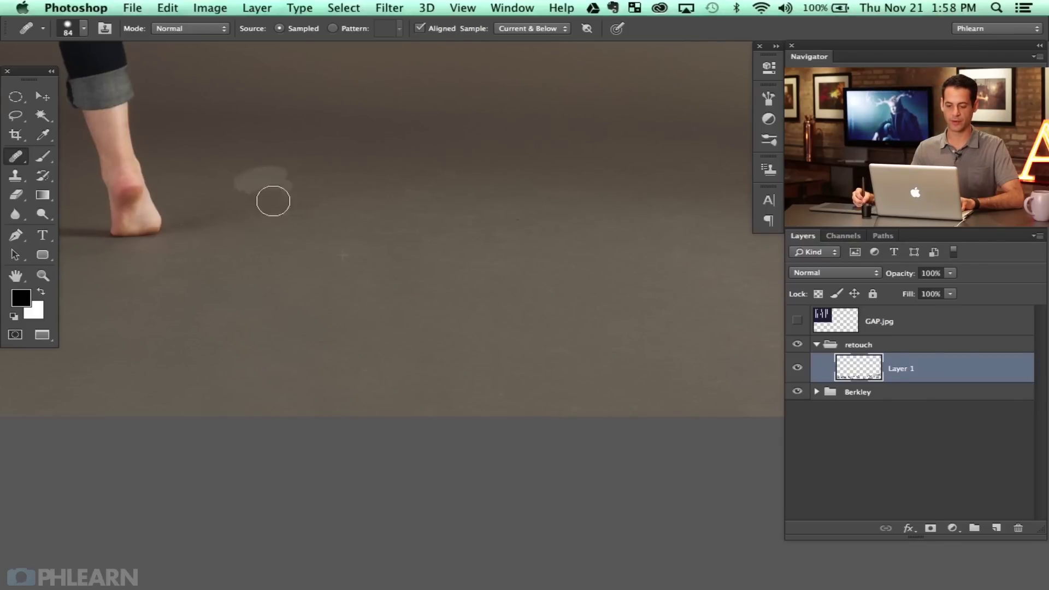
pyautogui.moveTo(235, 171)
pyautogui.mouseDown()
pyautogui.moveTo(218, 187)
pyautogui.moveTo(443, 327)
pyautogui.moveTo(564, 328)
pyautogui.mouseUp()
pyautogui.moveTo(421, 328); pyautogui.dragTo(515, 344)
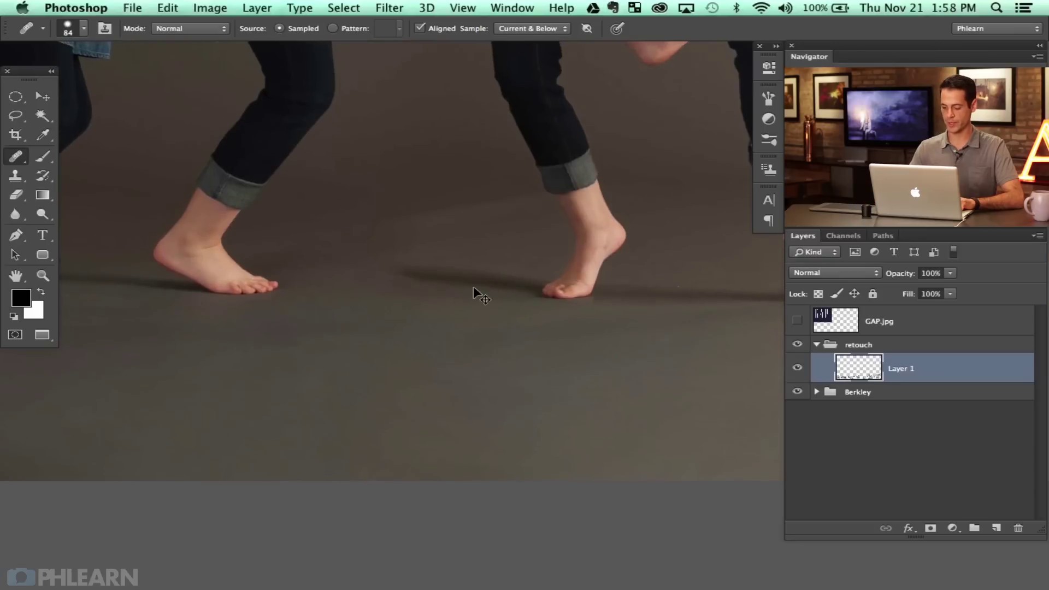
# Compare the floor with and without the healing on Layer 1, viewing more of the composite.
pyautogui.press('super+minus')
pyautogui.scroll(-10, 481, 295)
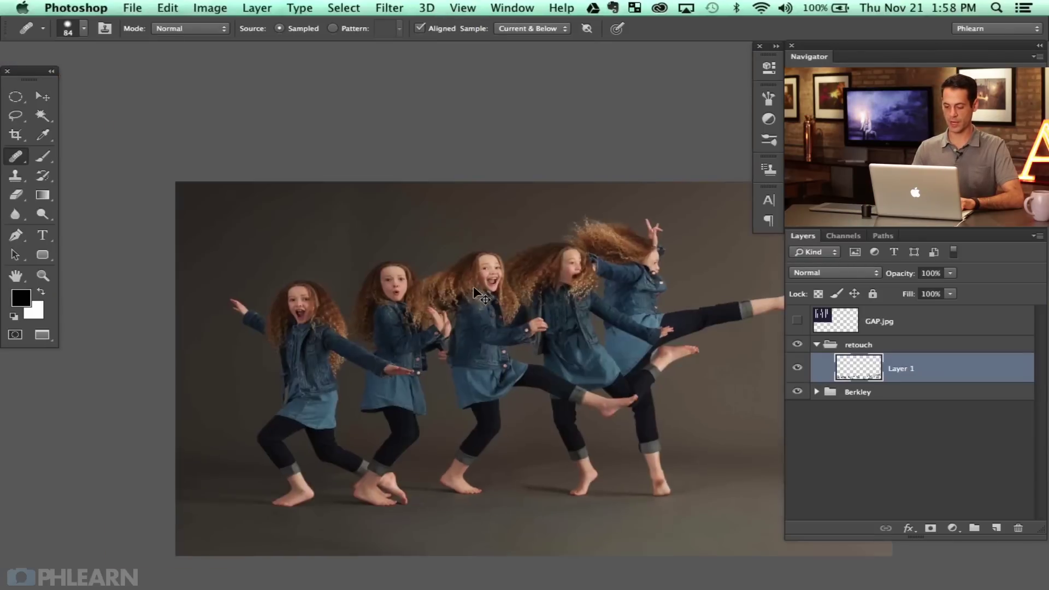
pyautogui.scroll(10, 473, 287)
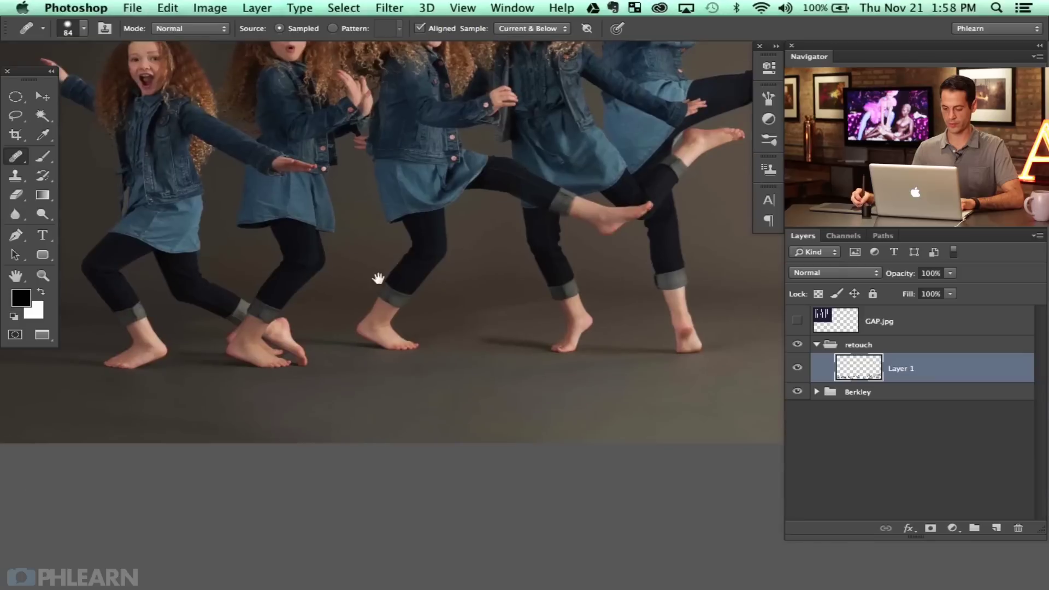
pyautogui.click(796, 369)
pyautogui.click(795, 371)
pyautogui.click(792, 374)
pyautogui.click(791, 375)
pyautogui.click(788, 378)
pyautogui.click(796, 378)
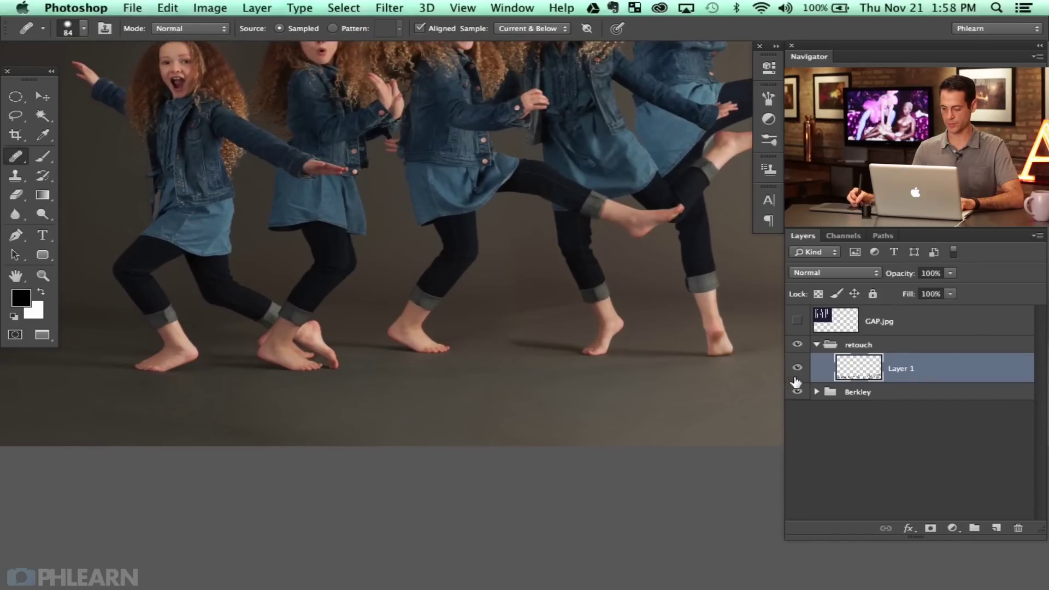
pyautogui.click(796, 341)
# Add a new layer above Layer 1 and prepare a 125-pixel brush with 10% flow.
pyautogui.press('super+alt+shift+n')
pyautogui.press('b')
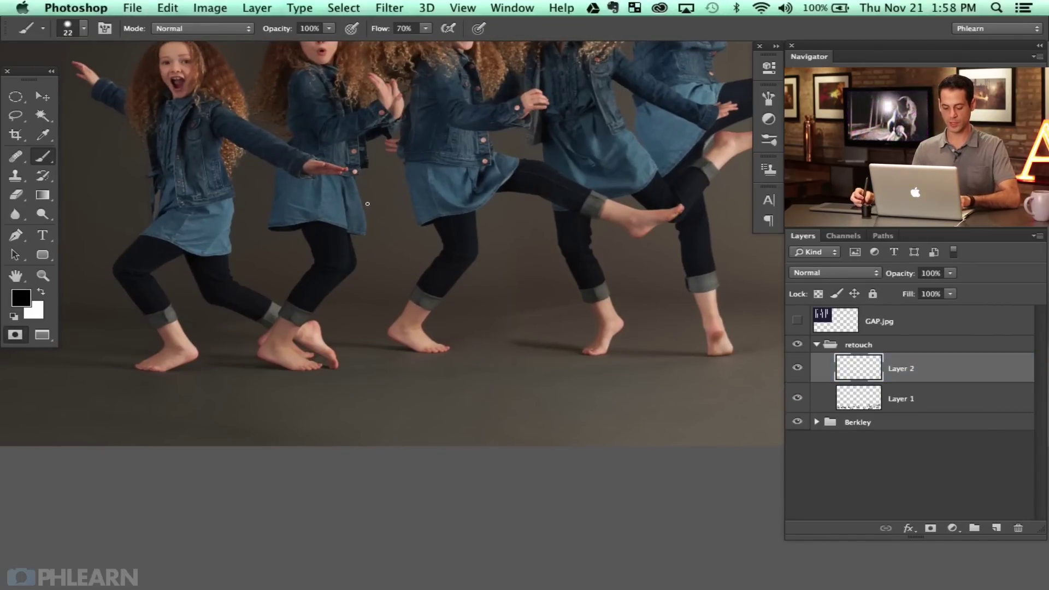
pyautogui.rightClick(413, 193)
pyautogui.click(439, 293)
pyautogui.moveTo(375, 333); pyautogui.dragTo(377, 333)
pyautogui.hotkey('shift', '1')
# Try to sample the floor shadow tone beside the fourth figure's standing foot for painting.
pyautogui.moveTo(545, 356)
pyautogui.mouseDown()
pyautogui.moveTo(481, 347)
pyautogui.moveTo(502, 346)
pyautogui.mouseUp()
pyautogui.keyDown('alt'); pyautogui.click(540, 341); pyautogui.keyUp('alt')
pyautogui.keyDown('alt'); pyautogui.click(533, 346); pyautogui.keyUp('alt')
pyautogui.keyDown('alt'); pyautogui.click(549, 344); pyautogui.keyUp('alt')
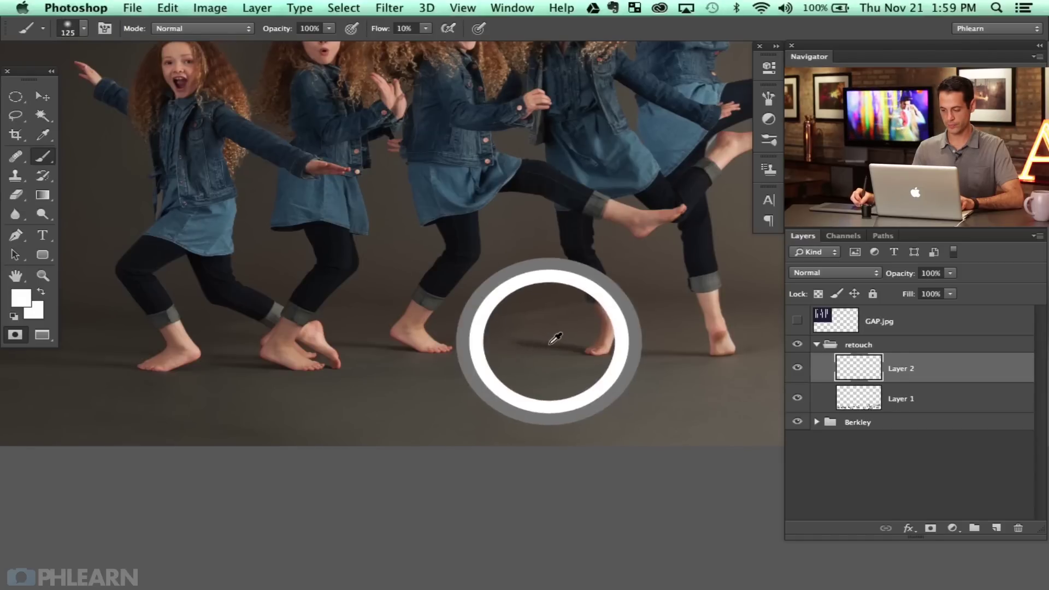
pyautogui.keyDown('alt'); pyautogui.click(547, 350); pyautogui.keyUp('alt')
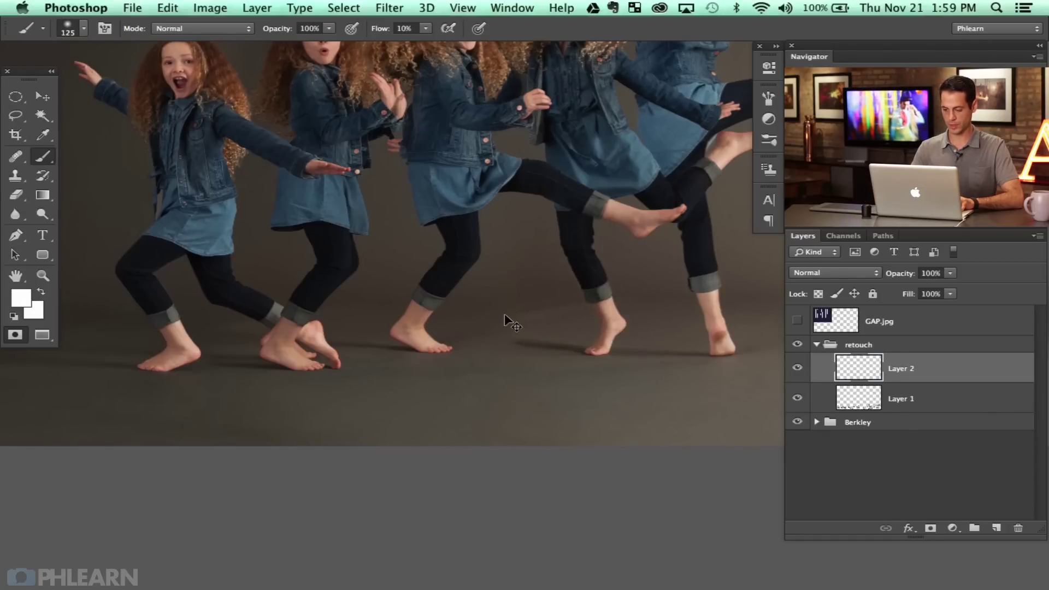
# Add another retouch layer, reset the colours, set brush flow to 50% and sample the floor tone beside the fourth figure's foot.
pyautogui.press('super+shift+alt+n')
pyautogui.press('d')
pyautogui.moveTo(312, 405); pyautogui.dragTo(299, 403)
pyautogui.keyDown('alt'); pyautogui.click(533, 339); pyautogui.keyUp('alt')
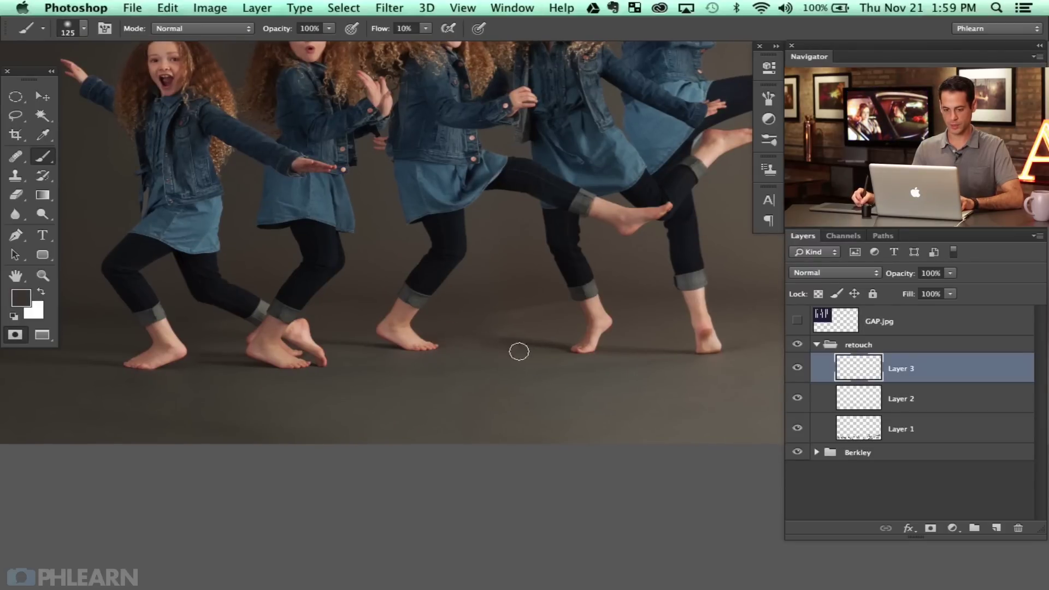
pyautogui.hotkey('shift', '5')
pyautogui.keyDown('alt'); pyautogui.click(538, 339); pyautogui.keyUp('alt')
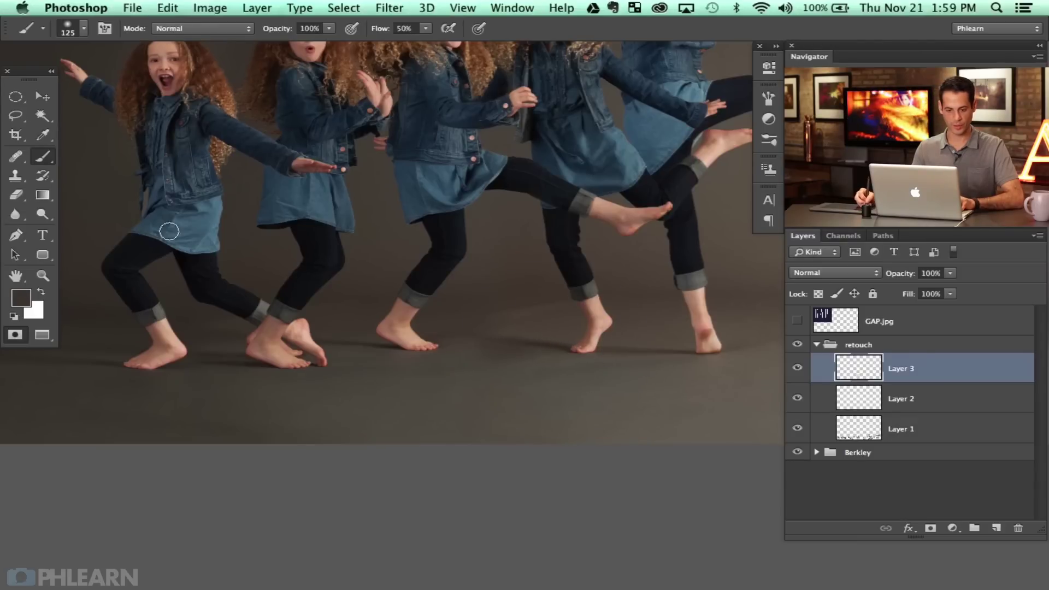
# Set the Eyedropper's sample size to Point Sample.
pyautogui.click(43, 136)
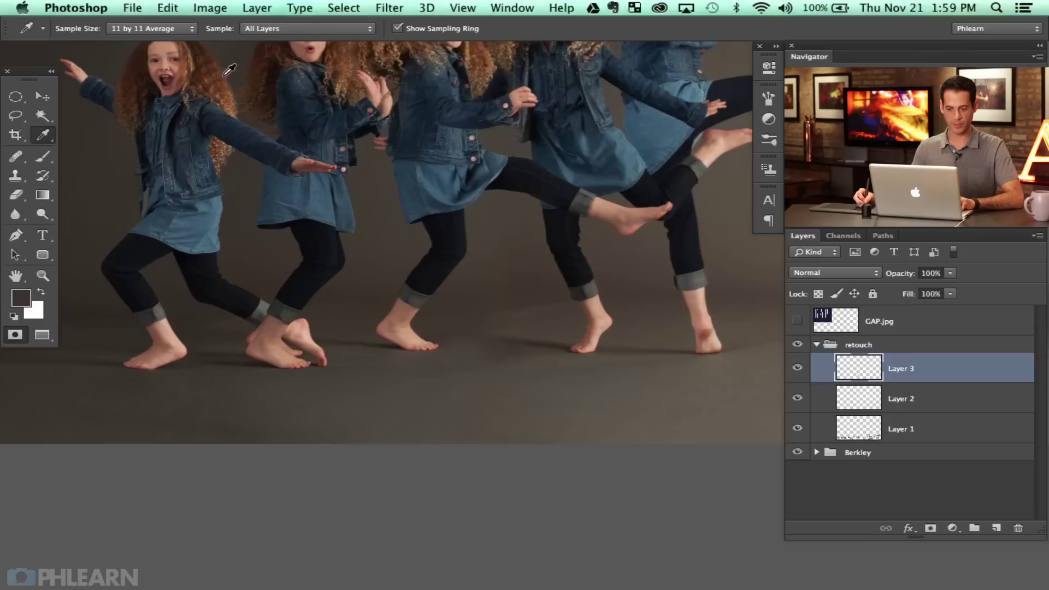
pyautogui.click(172, 27)
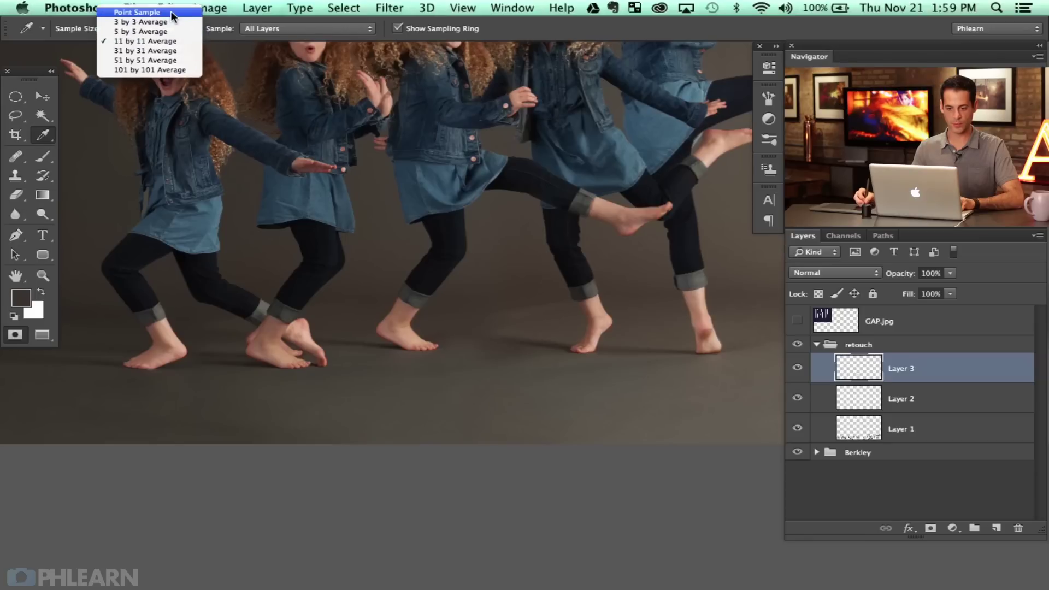
pyautogui.click(170, 11)
pyautogui.press('super+a')
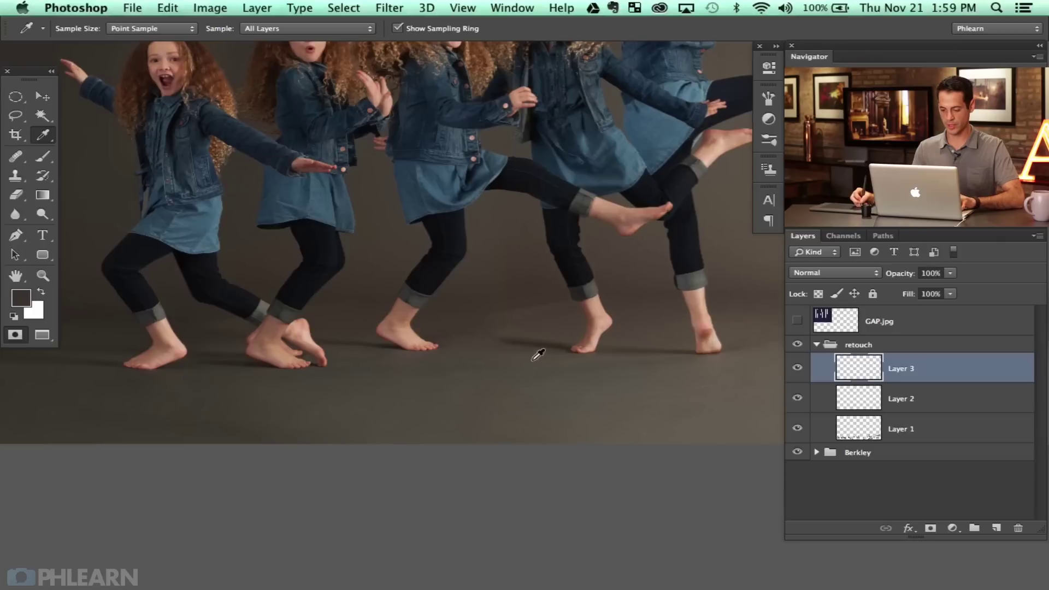
# Paint sampled floor tones over the shadow between the third and fourth figures' feet, enlarging the brush to 305 pixels.
pyautogui.press('b')
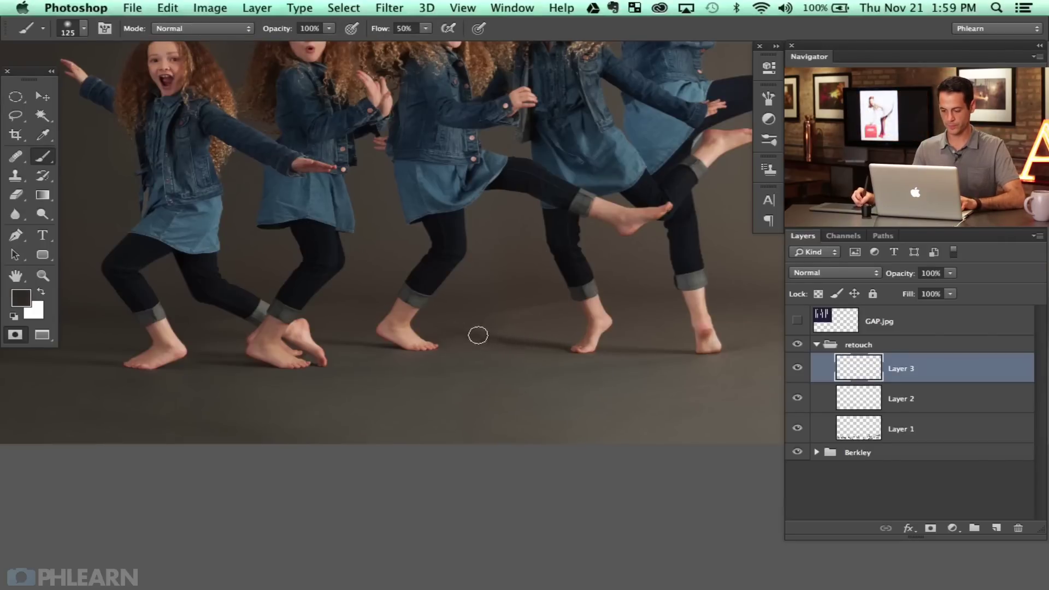
pyautogui.keyDown('alt'); pyautogui.click(517, 346); pyautogui.keyUp('alt')
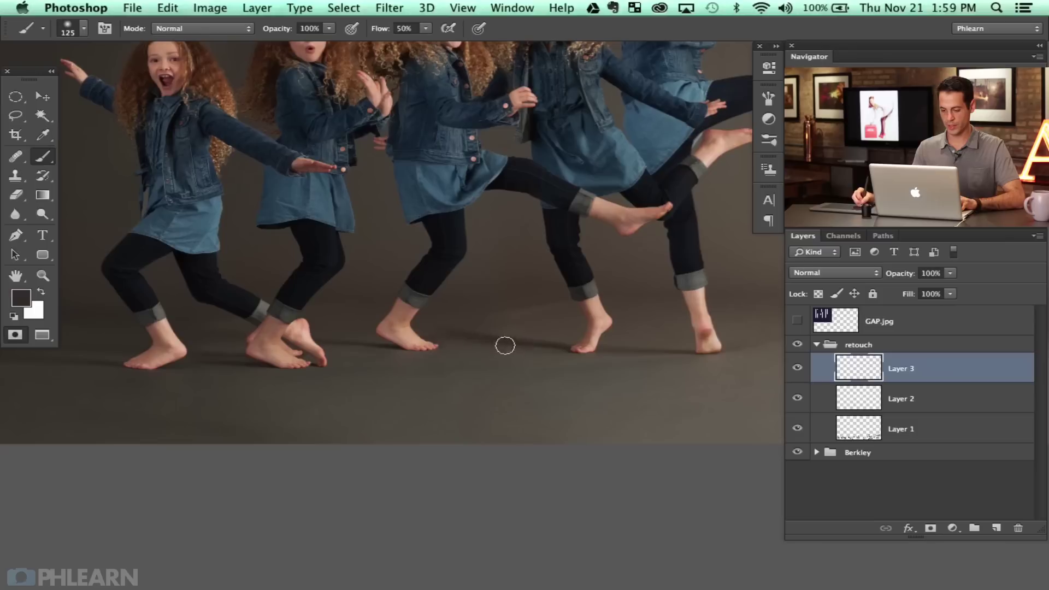
pyautogui.click(506, 343)
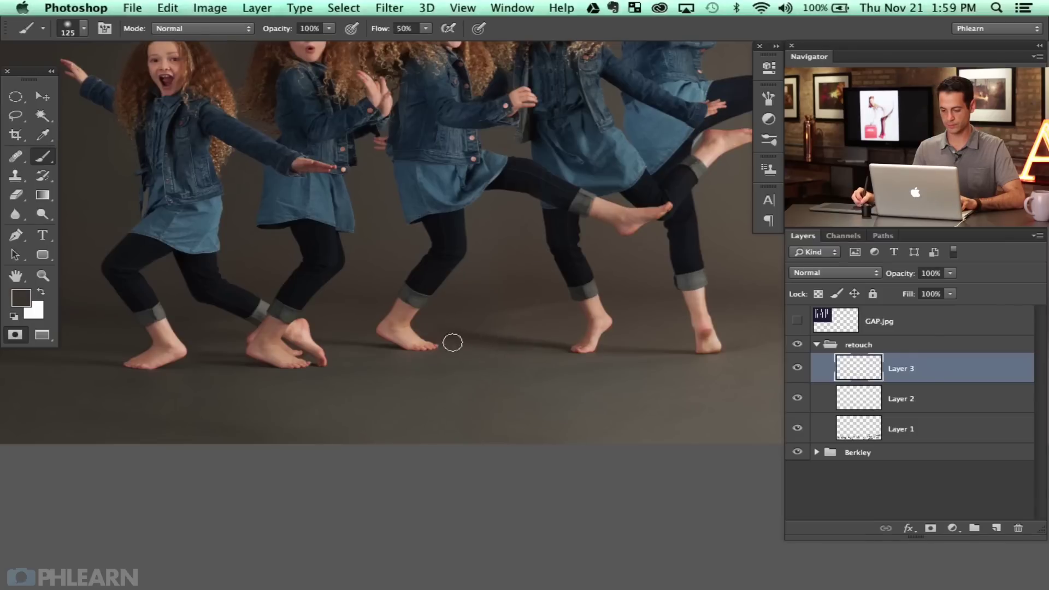
pyautogui.keyDown('ctrl'); pyautogui.keyDown('alt'); pyautogui.moveTo(450, 327); pyautogui.dragTo(468, 326); pyautogui.keyUp('alt'); pyautogui.keyUp('ctrl')
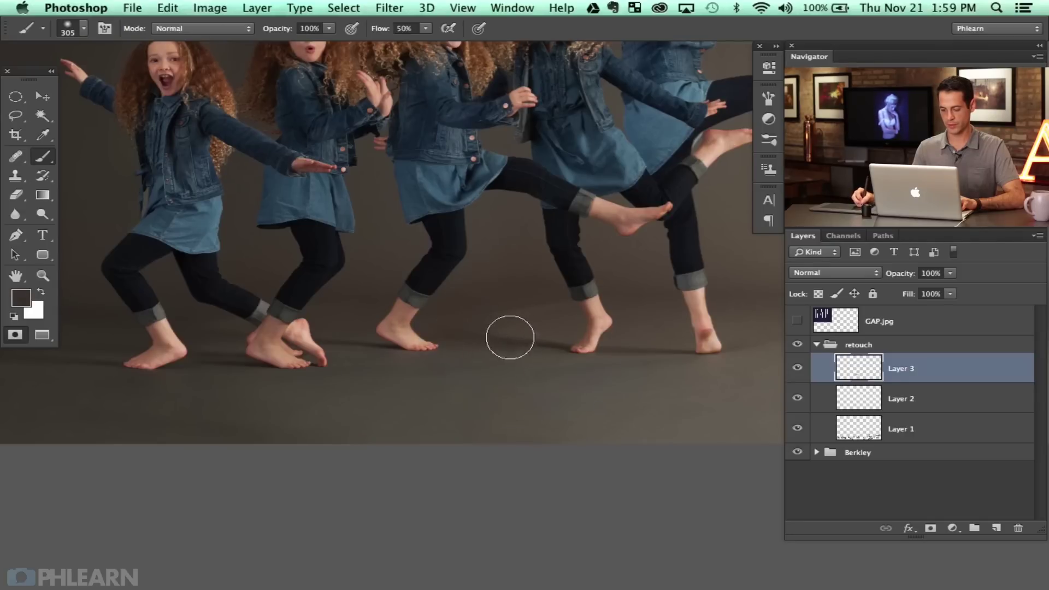
# Compare the shadow between the third and fourth figures with and without Layer 3.
pyautogui.click(797, 368)
pyautogui.click(797, 368)
pyautogui.click(797, 370)
pyautogui.click(797, 370)
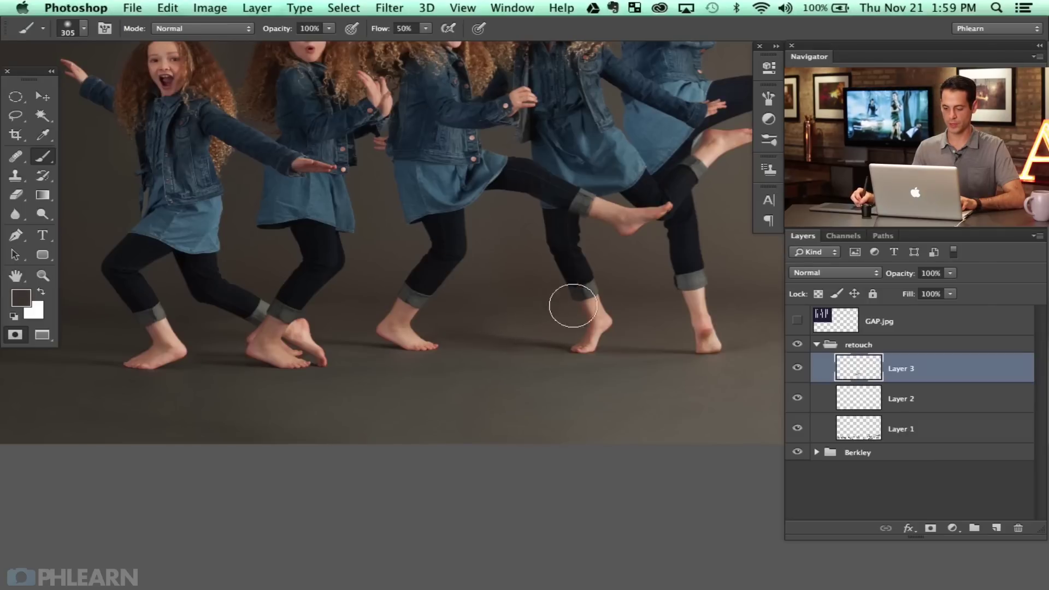
# Blend the backdrop behind the third figure's standing foot with a newly sampled tone from beside the fourth figure.
pyautogui.moveTo(421, 363)
pyautogui.mouseDown()
pyautogui.moveTo(554, 422)
pyautogui.moveTo(418, 415)
pyautogui.mouseUp()
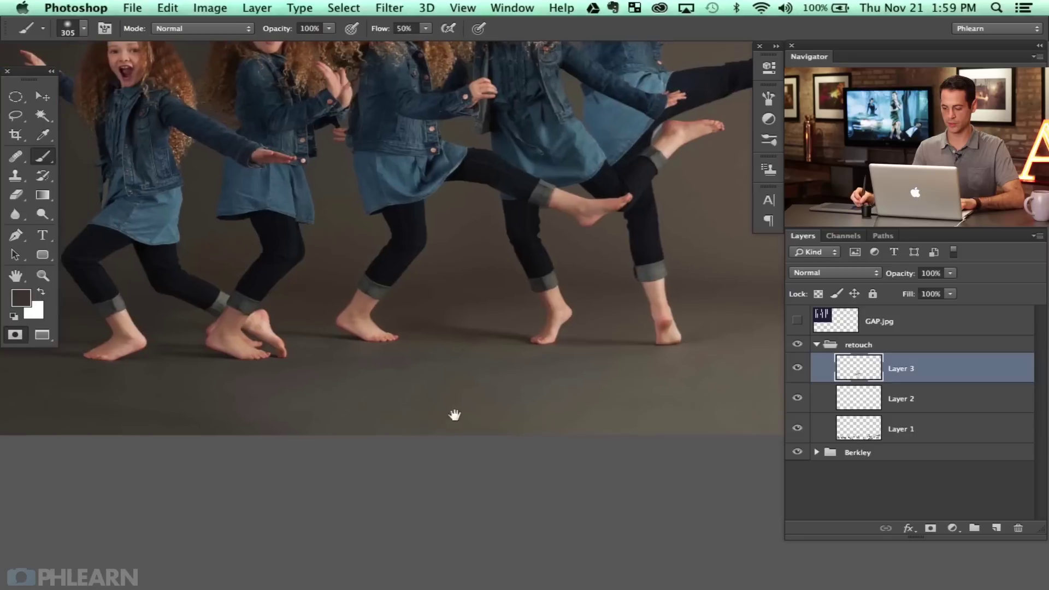
pyautogui.moveTo(526, 413); pyautogui.dragTo(508, 417)
pyautogui.keyDown('alt'); pyautogui.click(468, 327); pyautogui.keyUp('alt')
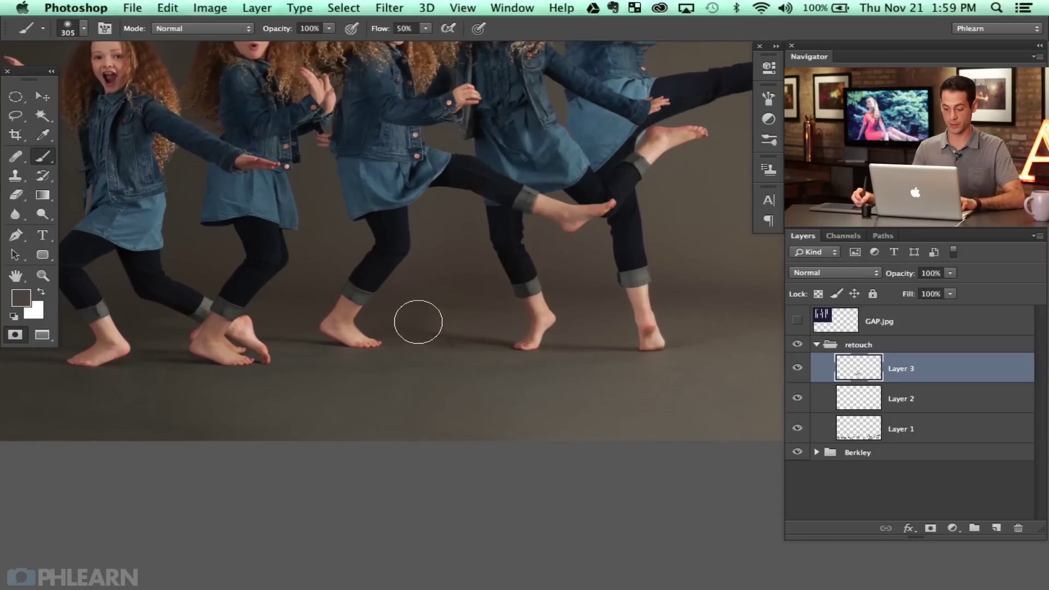
pyautogui.moveTo(438, 337); pyautogui.dragTo(437, 372)
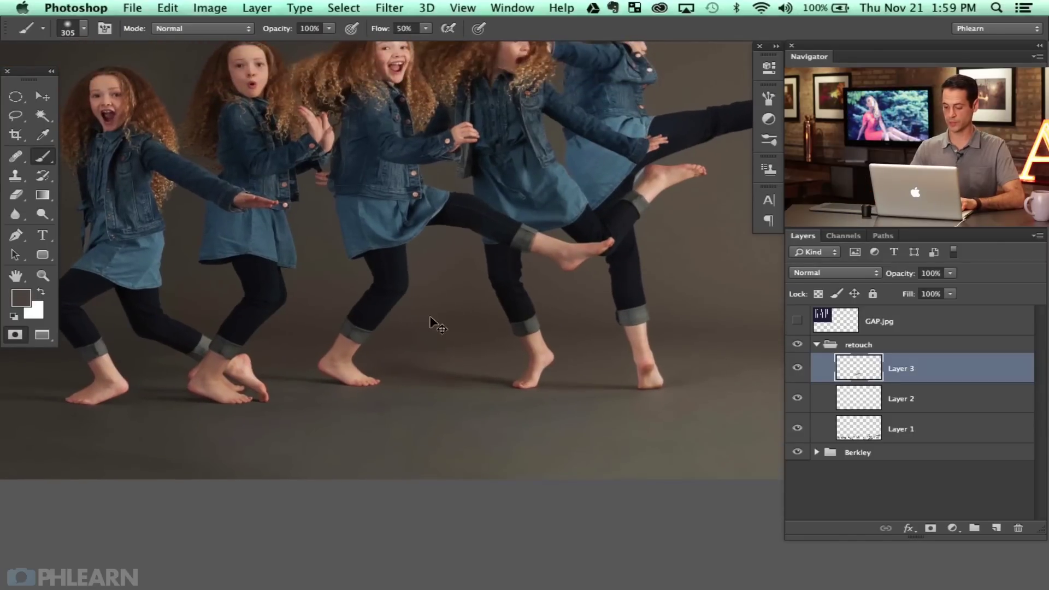
# View the whole composite and check it with Layer 3 and the retouch group toggled.
pyautogui.press('super+minus')
pyautogui.press('super+minus')
pyautogui.moveTo(638, 379); pyautogui.dragTo(606, 339)
pyautogui.click(798, 368)
pyautogui.click(798, 345)
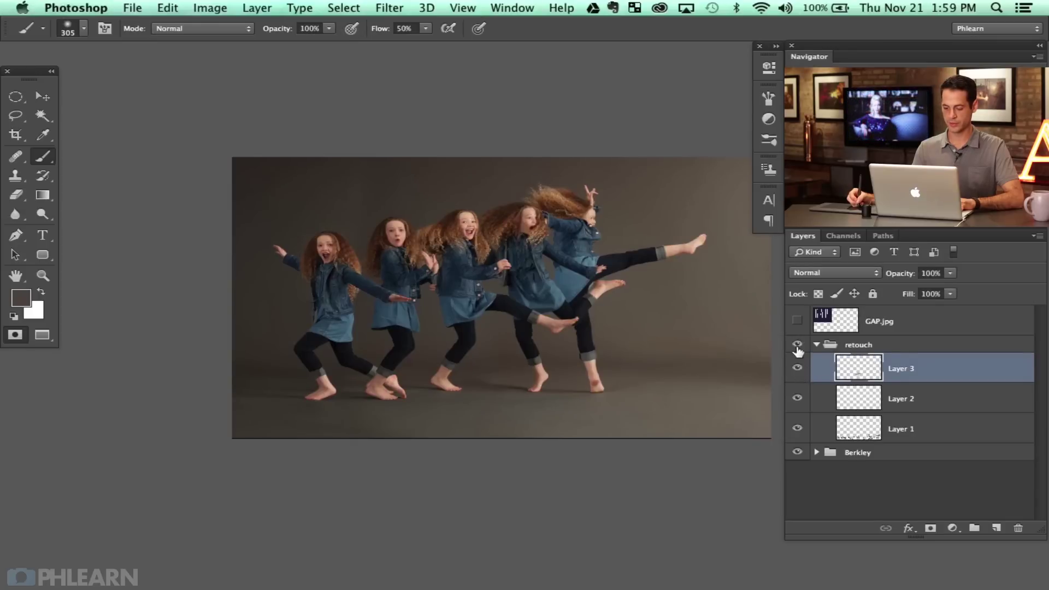
pyautogui.moveTo(622, 390); pyautogui.dragTo(547, 387)
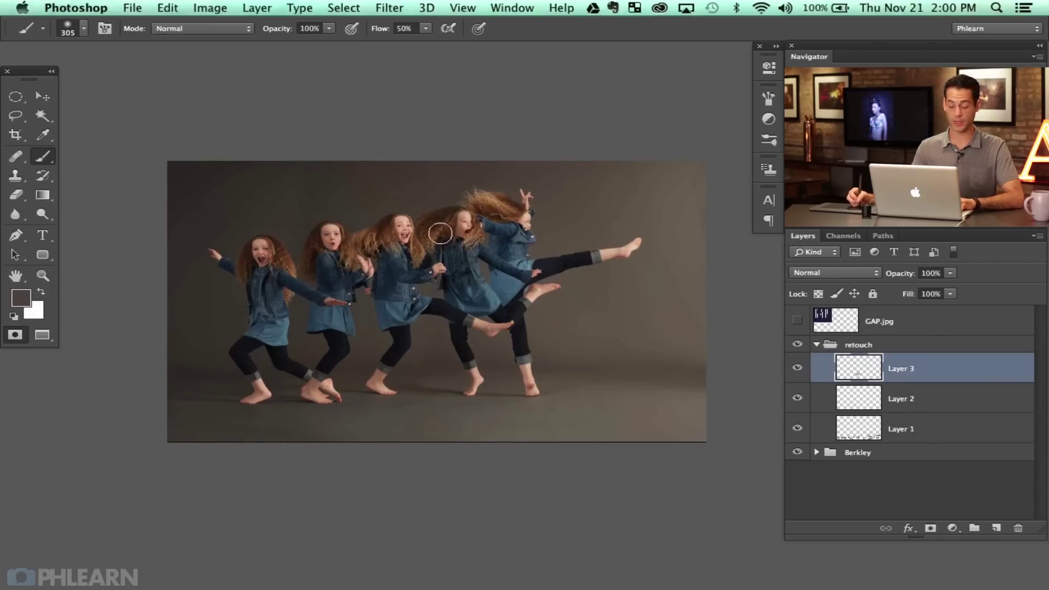
# Add a new layer and smooth the backdrop around the first figure with sampled tones, using a 1066-pixel brush at 20% flow.
pyautogui.click(991, 530)
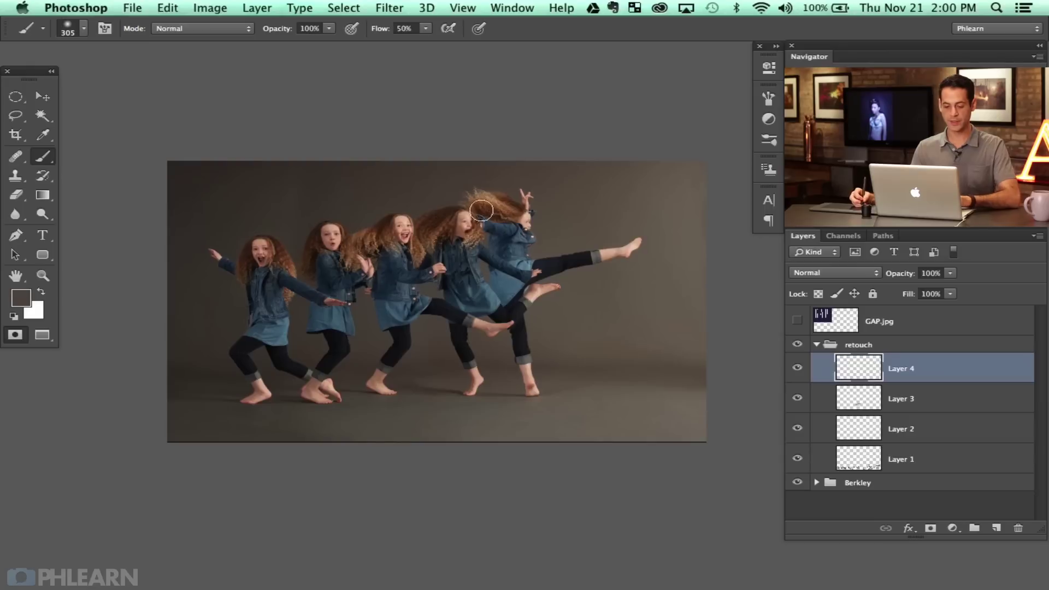
pyautogui.moveTo(304, 238); pyautogui.dragTo(336, 238)
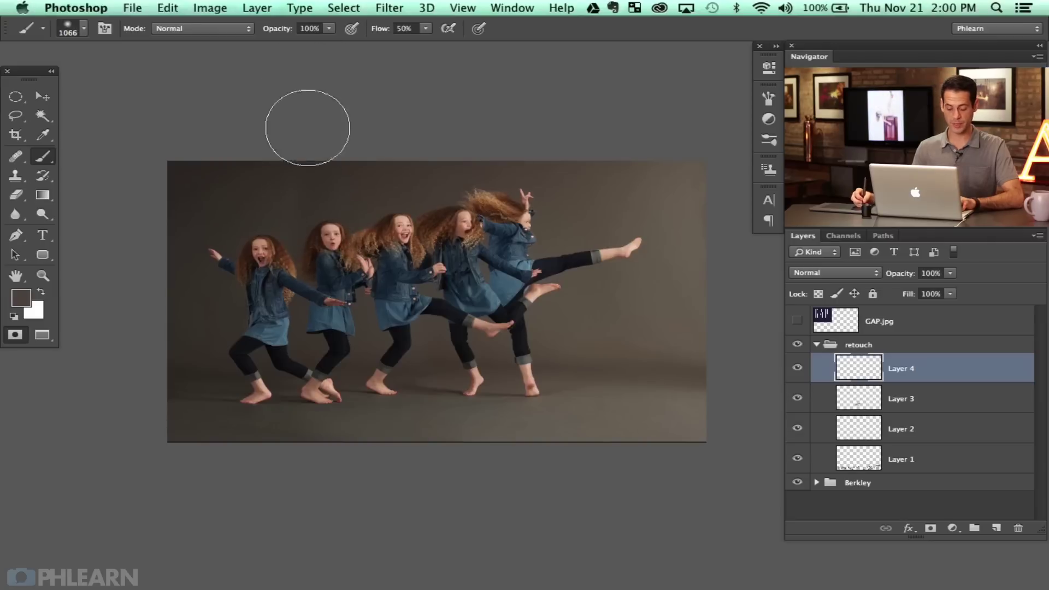
pyautogui.hotkey('shift', '2')
pyautogui.keyDown('alt'); pyautogui.click(279, 211); pyautogui.keyUp('alt')
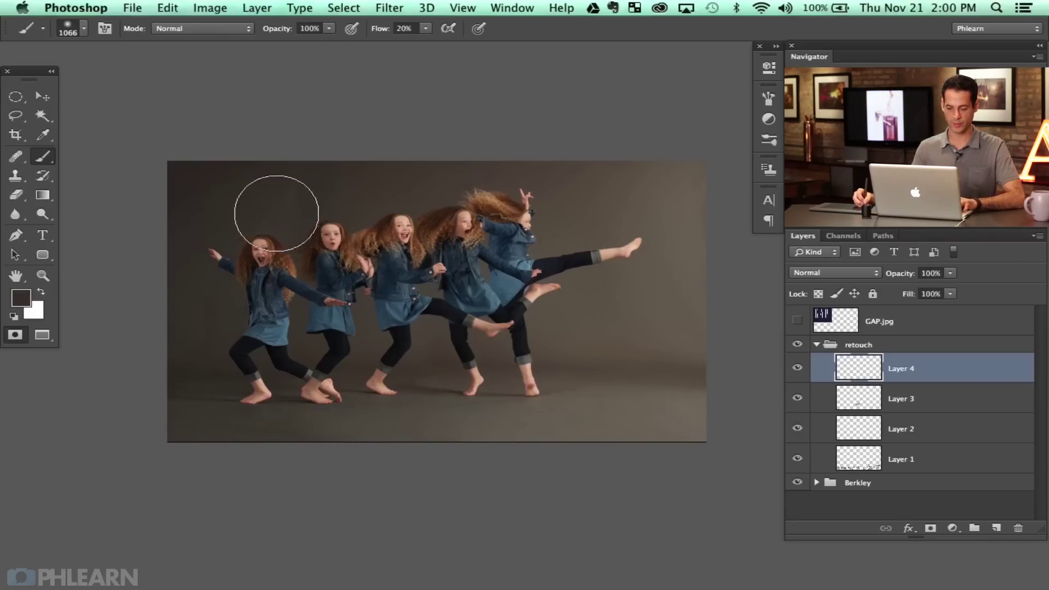
pyautogui.keyDown('alt'); pyautogui.click(189, 326); pyautogui.keyUp('alt')
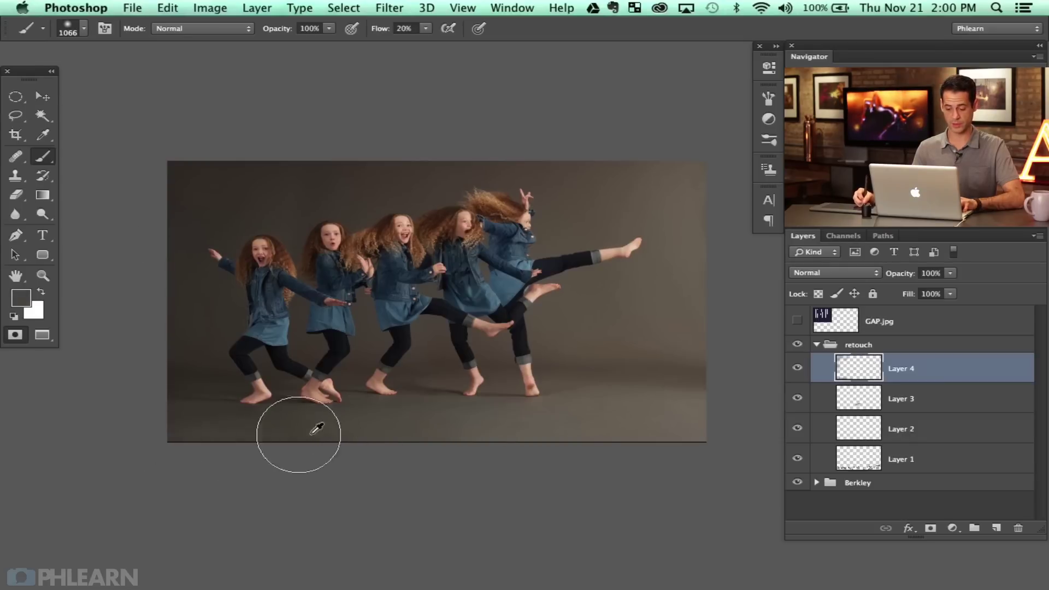
# Even out the floor tones from below the last figures to the photo's far lower corner with sampled colour.
pyautogui.keyDown('alt'); pyautogui.click(533, 432); pyautogui.keyUp('alt')
pyautogui.keyDown('alt'); pyautogui.click(597, 416); pyautogui.keyUp('alt')
pyautogui.click(716, 422)
# Smooth the backdrop around and beyond the last figure's raised foot with colours sampled from nearby wall areas.
pyautogui.keyDown('alt'); pyautogui.click(623, 325); pyautogui.keyUp('alt')
pyautogui.keyDown('alt'); pyautogui.click(692, 261); pyautogui.keyUp('alt')
pyautogui.keyDown('alt'); pyautogui.click(668, 186); pyautogui.keyUp('alt')
pyautogui.moveTo(672, 166)
pyautogui.mouseDown()
pyautogui.moveTo(703, 206)
pyautogui.moveTo(703, 331)
pyautogui.mouseUp()
pyautogui.keyDown('alt'); pyautogui.click(653, 312); pyautogui.keyUp('alt')
# Blend the upper backdrop above the figures with sampled wall tones.
pyautogui.keyDown('alt'); pyautogui.click(598, 182); pyautogui.keyUp('alt')
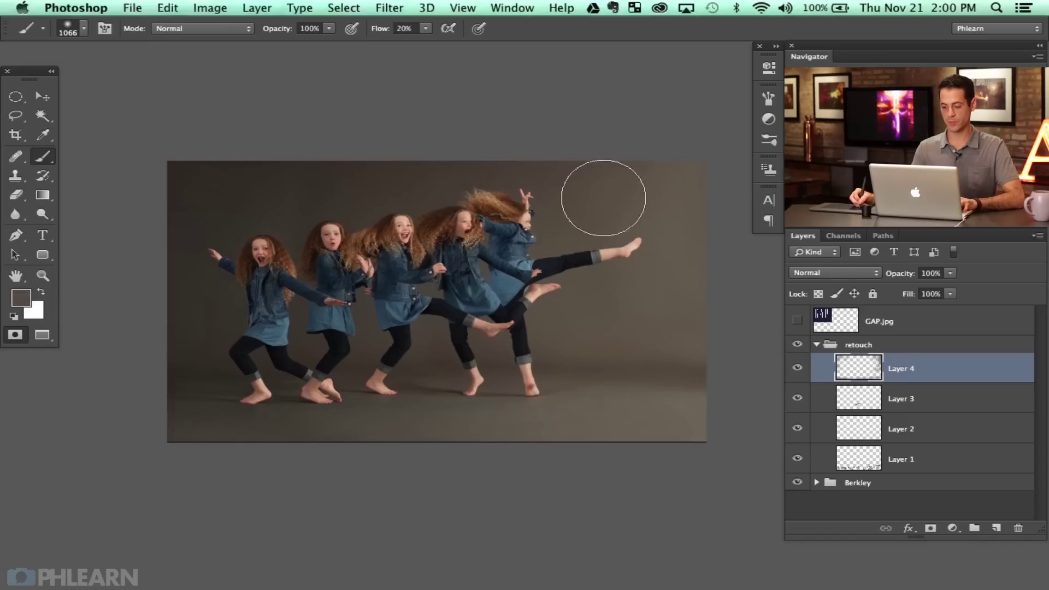
pyautogui.keyDown('alt'); pyautogui.click(376, 171); pyautogui.keyUp('alt')
pyautogui.keyDown('alt'); pyautogui.click(362, 191); pyautogui.keyUp('alt')
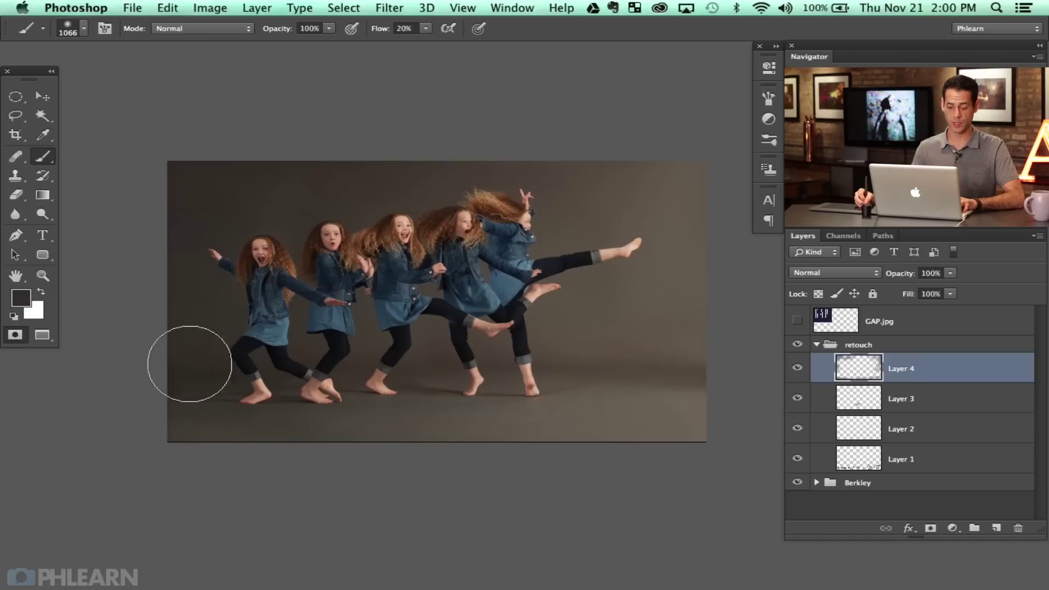
# Even out the foreground floor below the figures and beyond the last one, resampling floor tones along the way.
pyautogui.keyDown('alt'); pyautogui.click(456, 427); pyautogui.keyUp('alt')
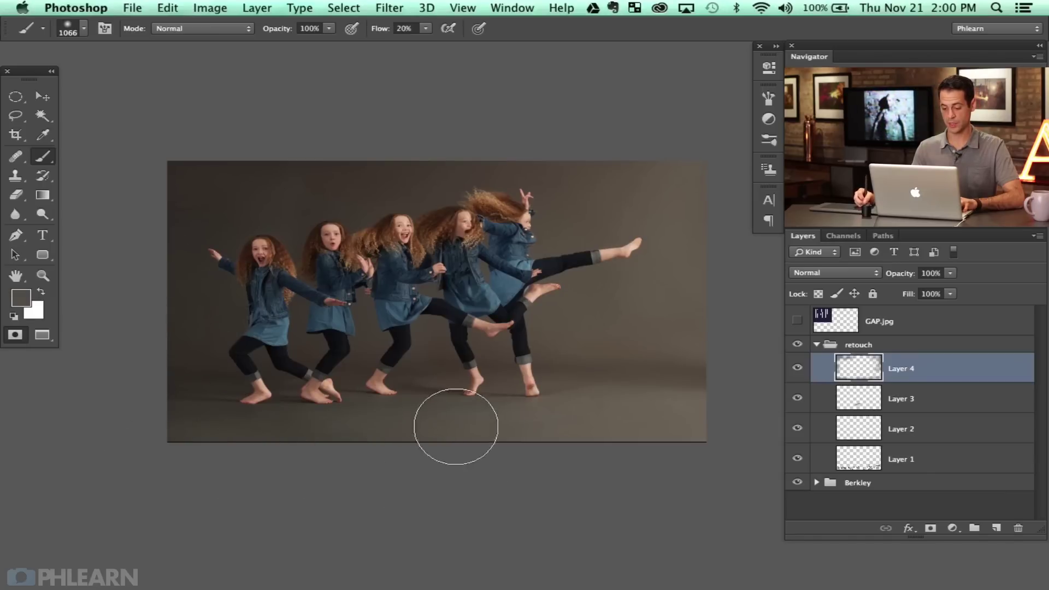
pyautogui.keyDown('alt'); pyautogui.click(269, 428); pyautogui.keyUp('alt')
pyautogui.keyDown('alt'); pyautogui.click(616, 405); pyautogui.keyUp('alt')
pyautogui.keyDown('alt'); pyautogui.click(672, 375); pyautogui.keyUp('alt')
pyautogui.keyDown('alt'); pyautogui.click(664, 403); pyautogui.keyUp('alt')
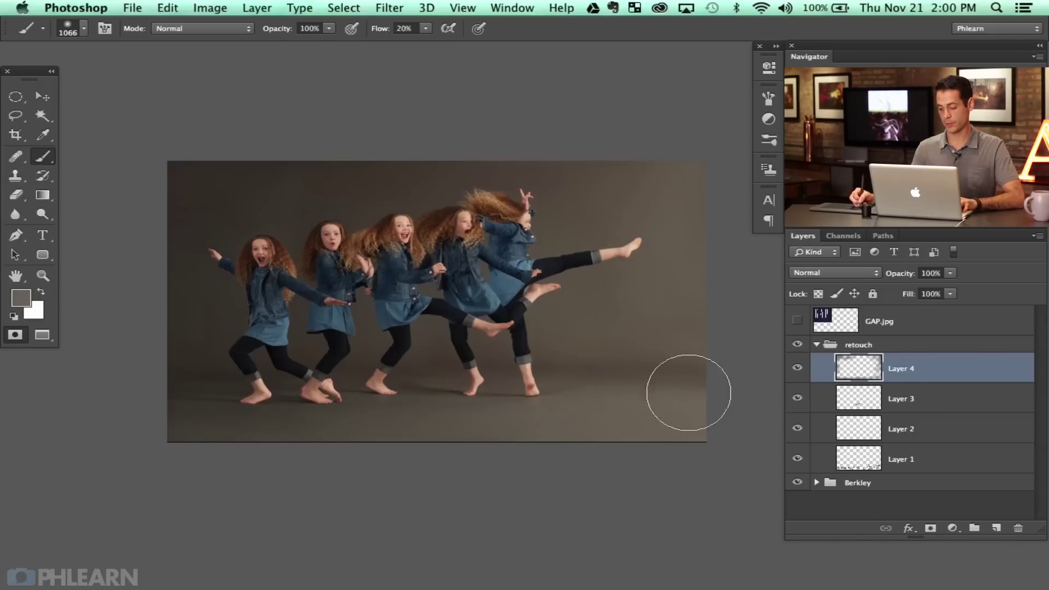
# Soften the dark band where wall meets floor beyond the last figure, using sampled wall and floor tones.
pyautogui.keyDown('alt'); pyautogui.click(644, 328); pyautogui.keyUp('alt')
pyautogui.moveTo(626, 385); pyautogui.dragTo(728, 384)
pyautogui.moveTo(616, 432); pyautogui.dragTo(738, 377)
pyautogui.keyDown('alt'); pyautogui.click(671, 428); pyautogui.keyUp('alt')
pyautogui.keyDown('alt'); pyautogui.click(671, 341); pyautogui.keyUp('alt')
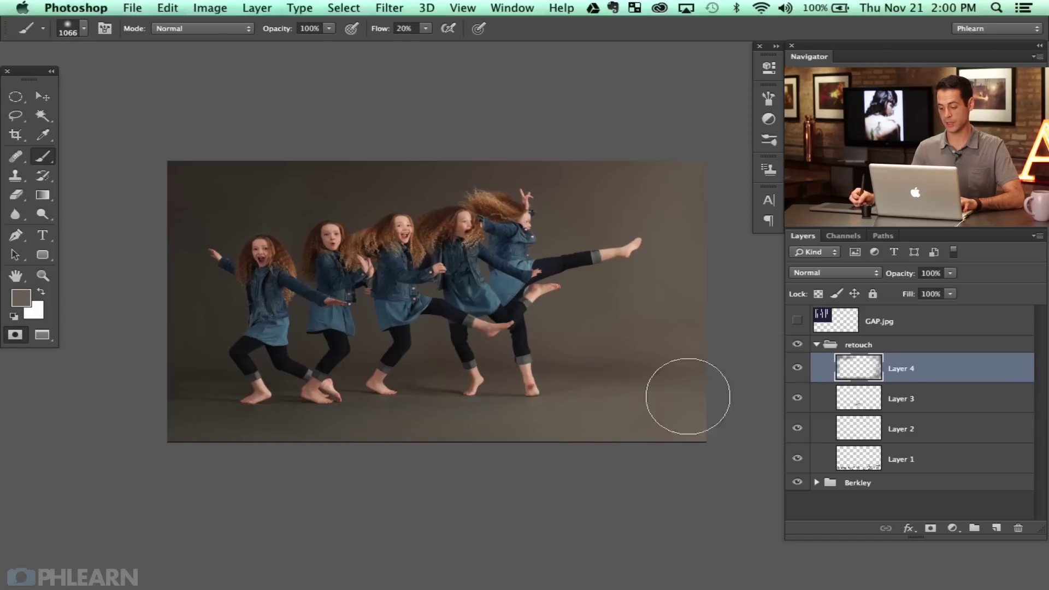
# Reduce the brush to 638 pixels and blend the shadowed backdrop just beyond the last figure's standing foot.
pyautogui.keyDown('alt'); pyautogui.click(636, 289); pyautogui.keyUp('alt')
pyautogui.moveTo(645, 367)
pyautogui.mouseDown()
pyautogui.moveTo(671, 366)
pyautogui.moveTo(590, 379)
pyautogui.moveTo(616, 379)
pyautogui.mouseUp()
pyautogui.keyDown('alt'); pyautogui.click(603, 377); pyautogui.keyUp('alt')
pyautogui.keyDown('alt'); pyautogui.click(593, 373); pyautogui.keyUp('alt')
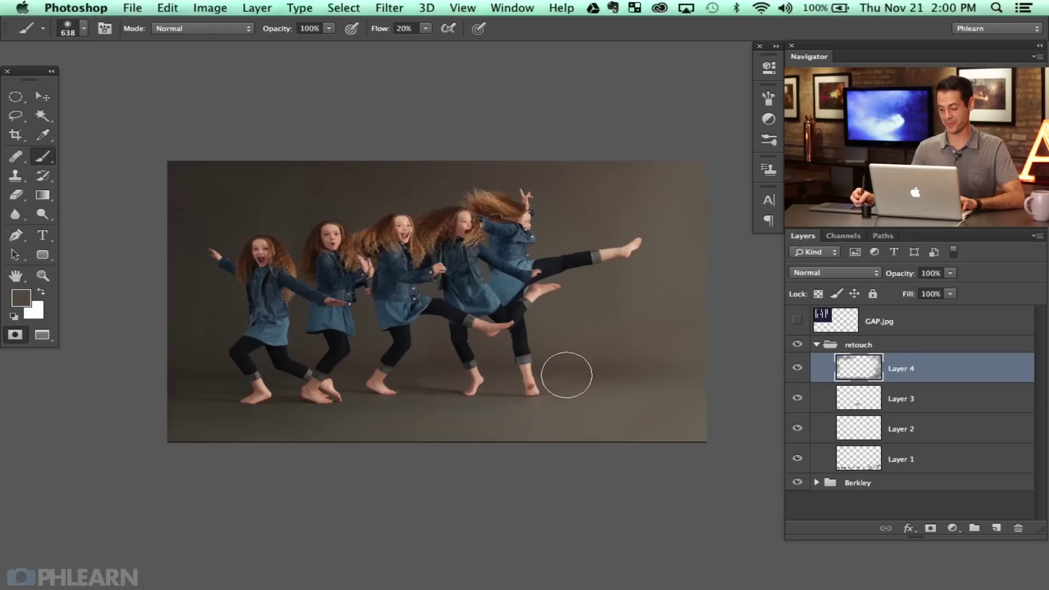
# Compare the composite with and without the backdrop smoothing on Layer 4.
pyautogui.click(797, 368)
pyautogui.click(796, 371)
pyautogui.click(795, 372)
pyautogui.click(795, 372)
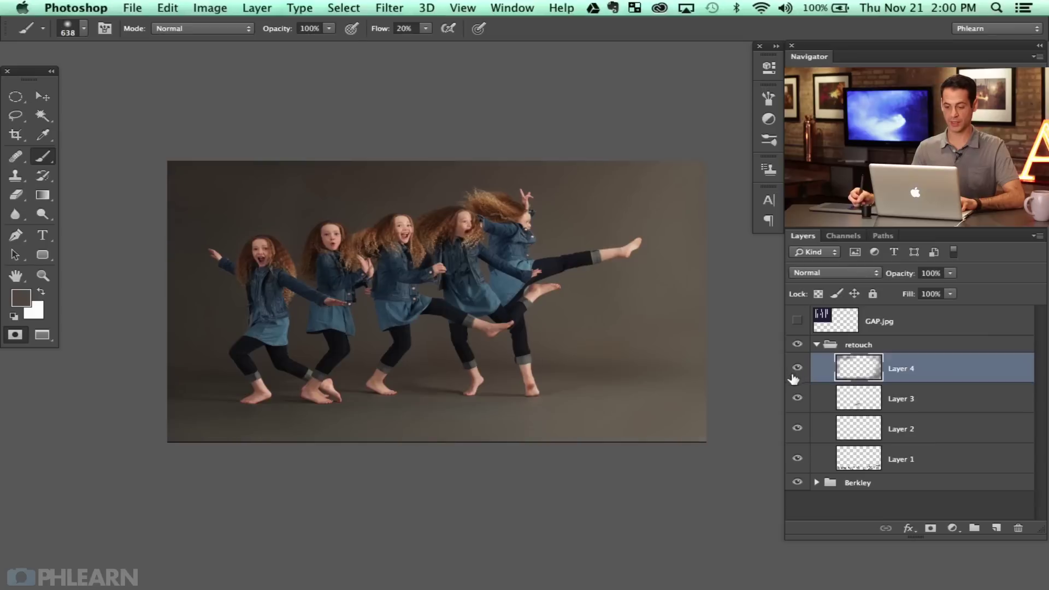
# Collapse the retouch group and add a new layer above it inside a group named Color.
pyautogui.keyDown('alt'); pyautogui.click(667, 384); pyautogui.keyUp('alt')
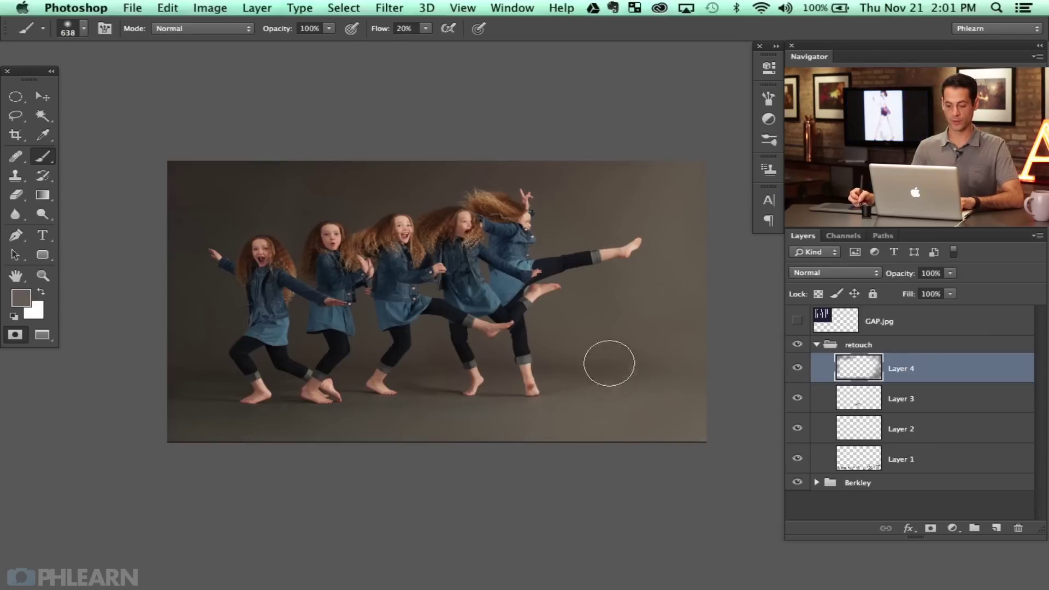
pyautogui.click(819, 344)
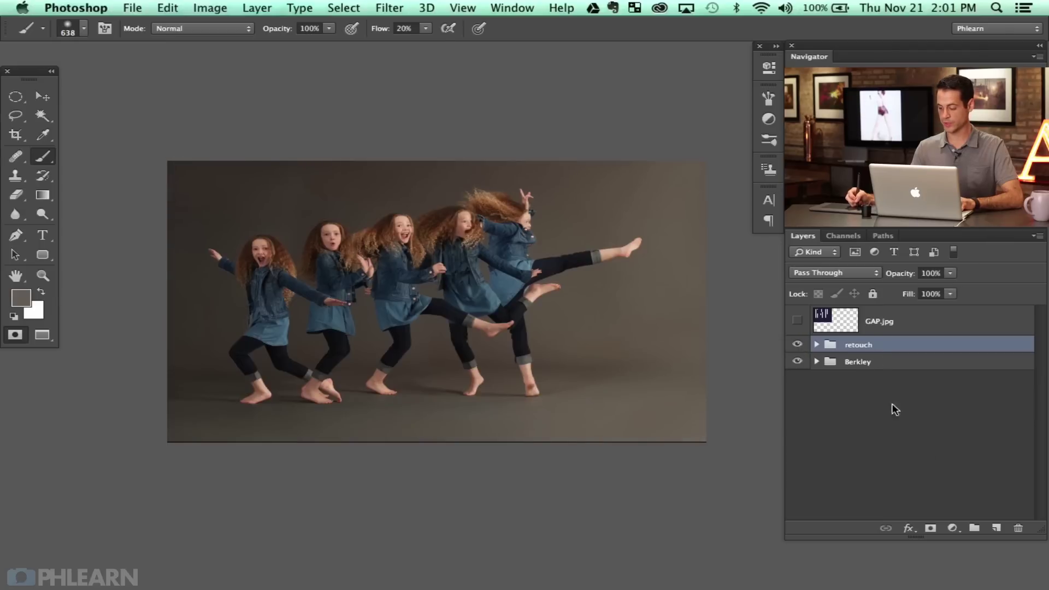
pyautogui.click(992, 527)
pyautogui.press('super+g')
pyautogui.doubleClick(873, 345)
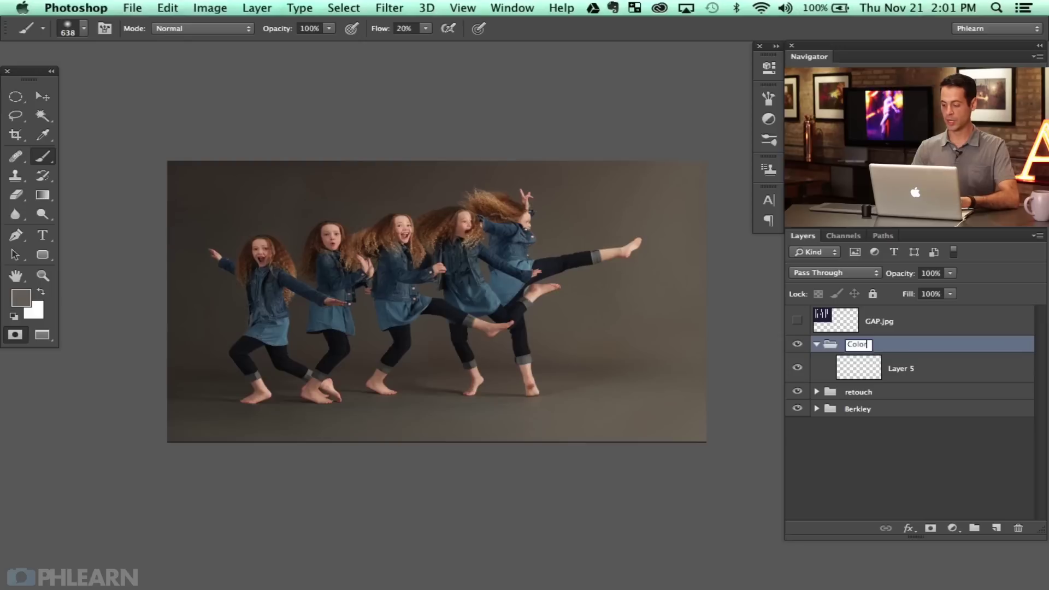
pyautogui.press('super+plus')
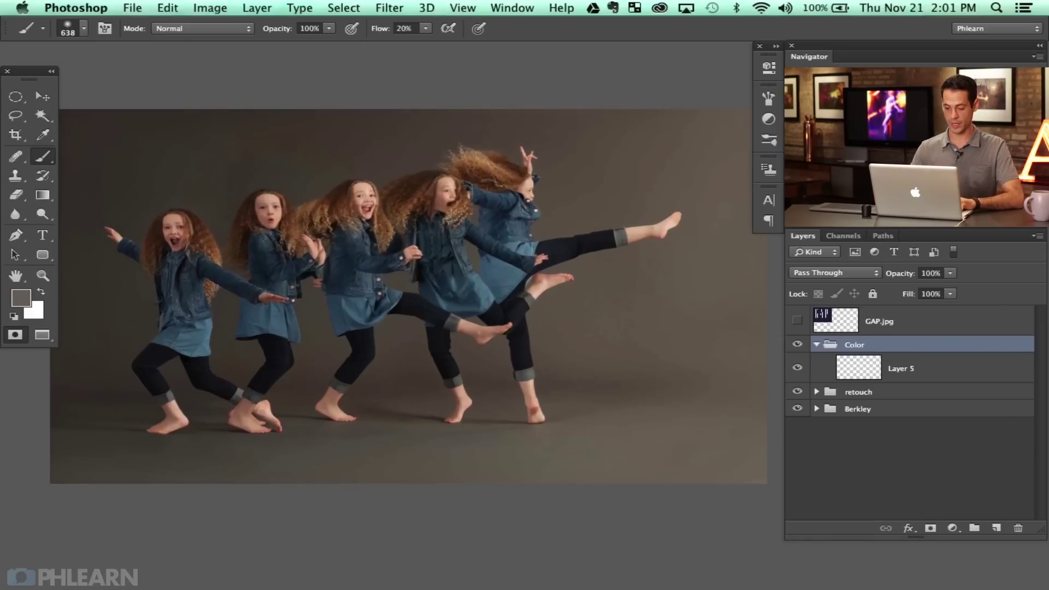
# Add a second empty layer above Layer 5 in the Color group.
pyautogui.click(901, 365)
pyautogui.press('d')
pyautogui.press('x')
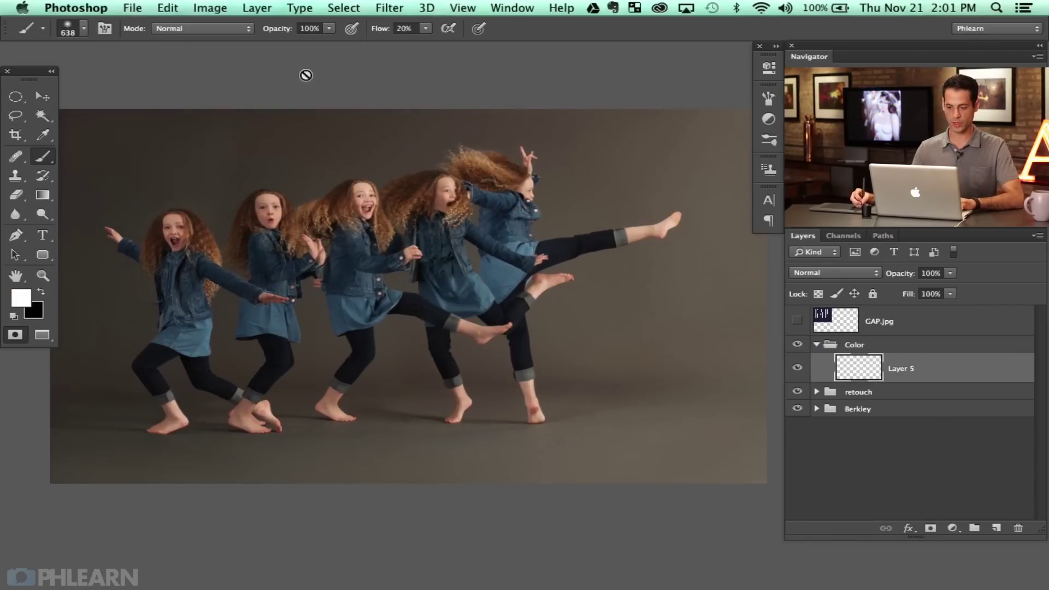
pyautogui.click(348, 6)
pyautogui.click(663, 328)
pyautogui.moveTo(562, 386); pyautogui.dragTo(595, 383)
pyautogui.press('super+alt+shift+n')
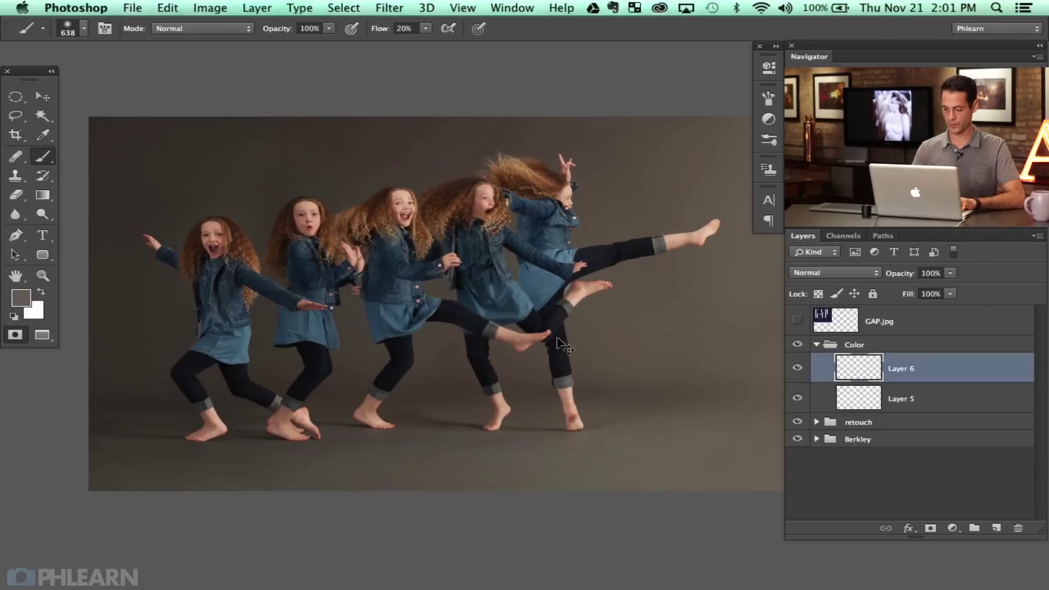
pyautogui.click(357, 6)
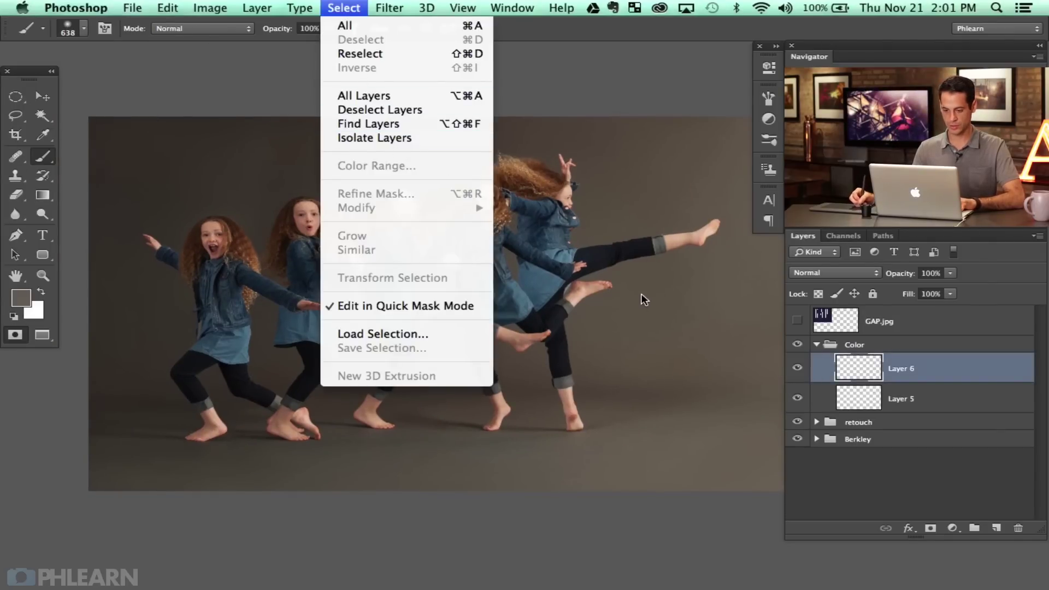
pyautogui.click(580, 259)
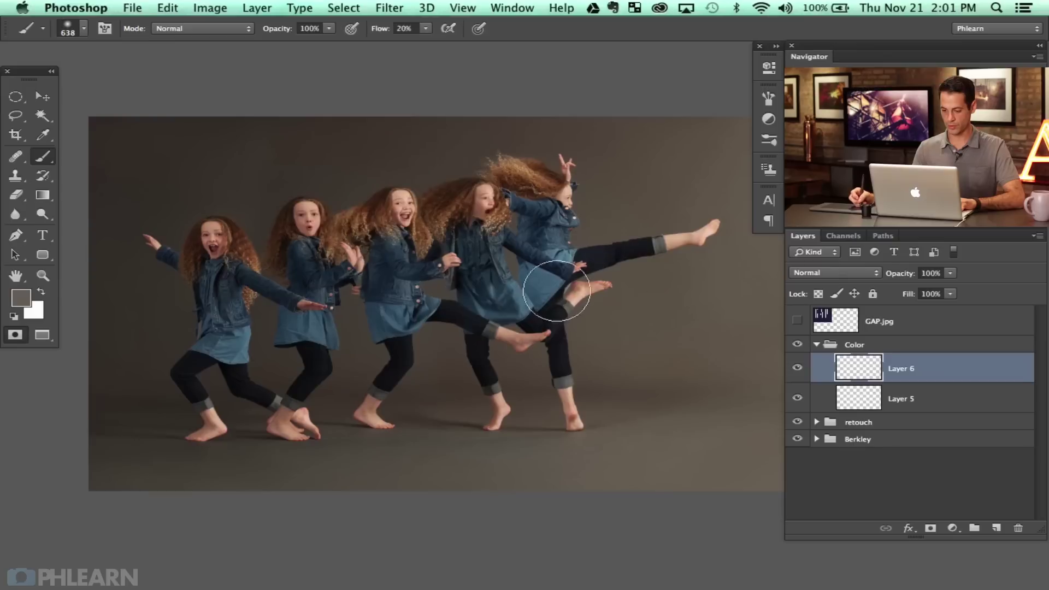
# Add a Curves adjustment layer at the top of the Color group.
pyautogui.click(953, 529)
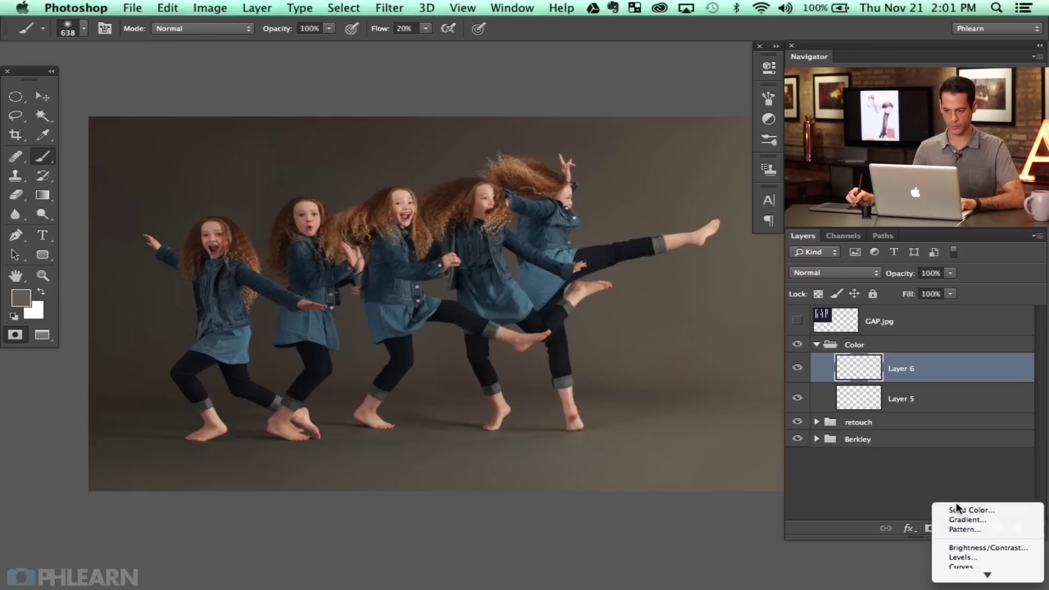
pyautogui.moveTo(962, 580)
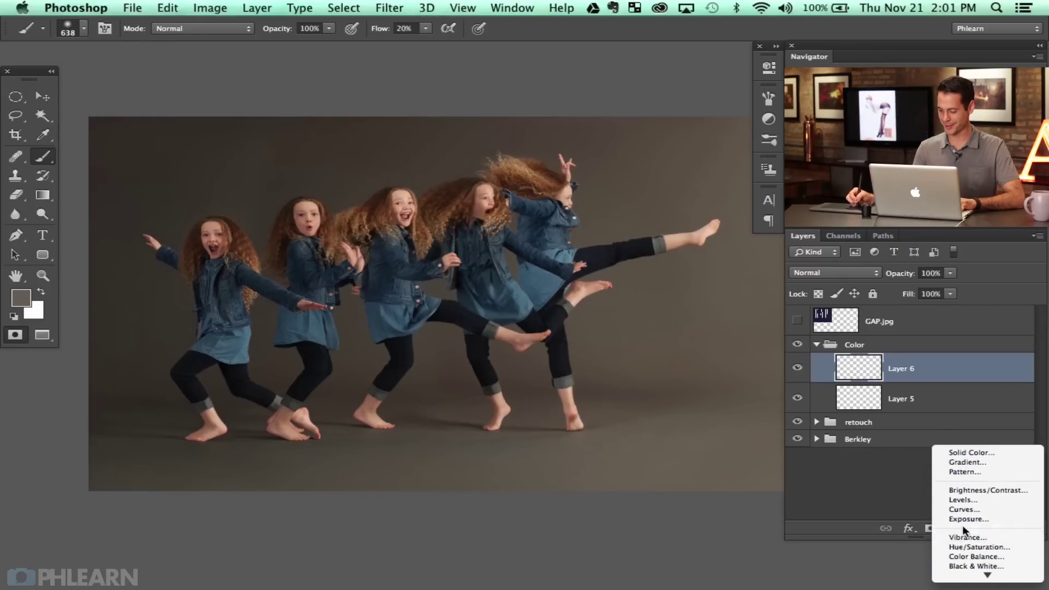
pyautogui.click(962, 508)
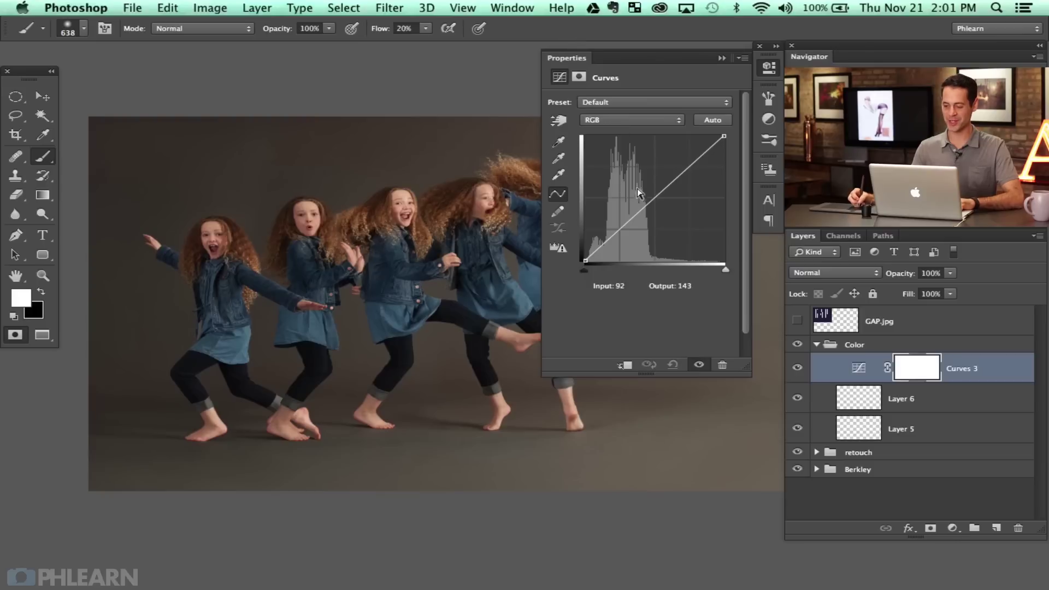
pyautogui.moveTo(457, 269); pyautogui.dragTo(436, 270)
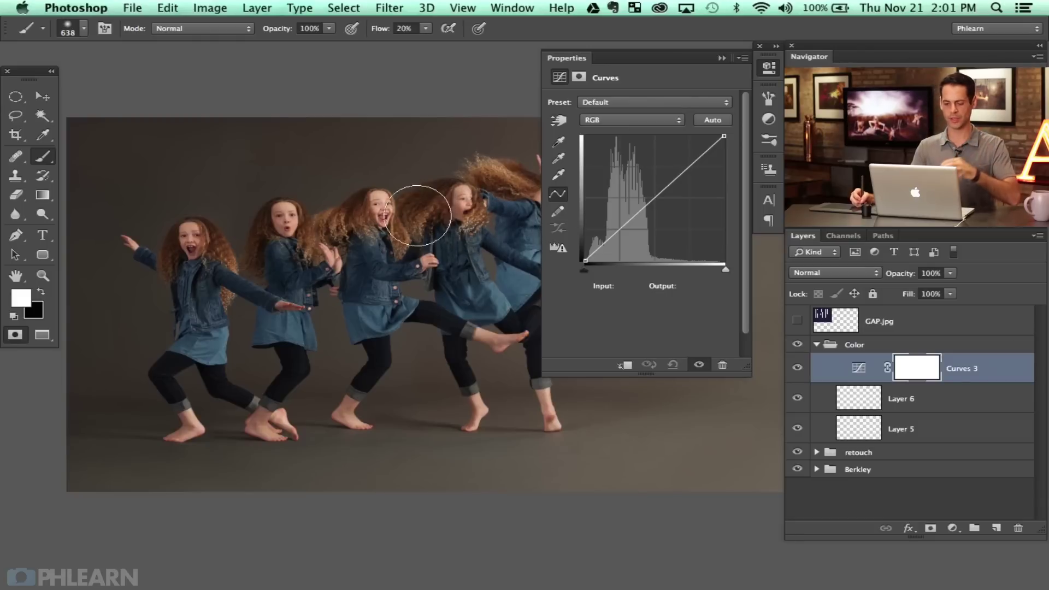
# Raise the midtones of the Blue curve, mapping input 109 to output 135.
pyautogui.click(607, 119)
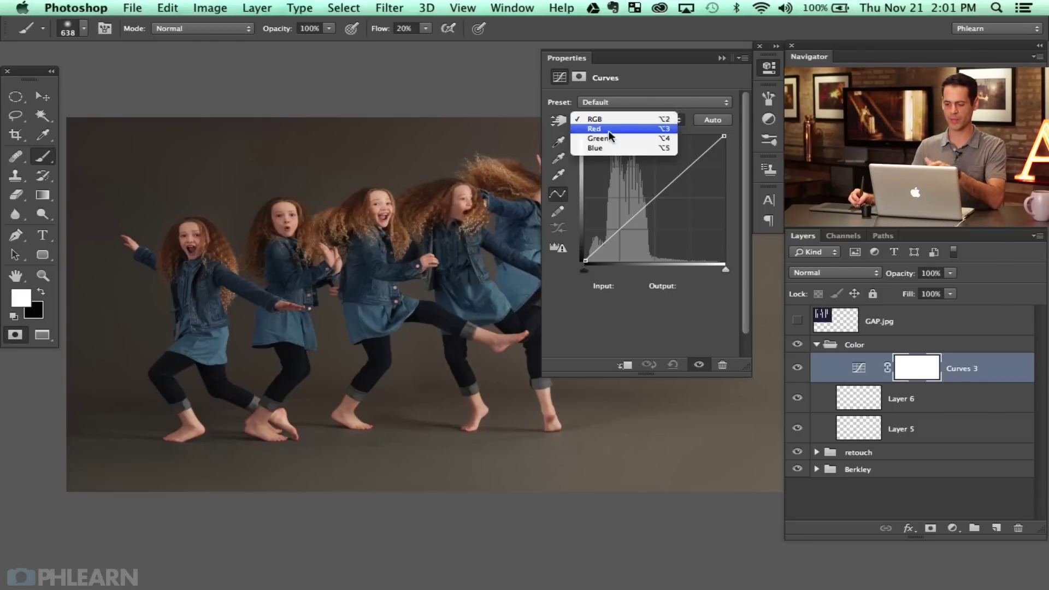
pyautogui.click(609, 149)
pyautogui.moveTo(649, 204); pyautogui.dragTo(649, 201)
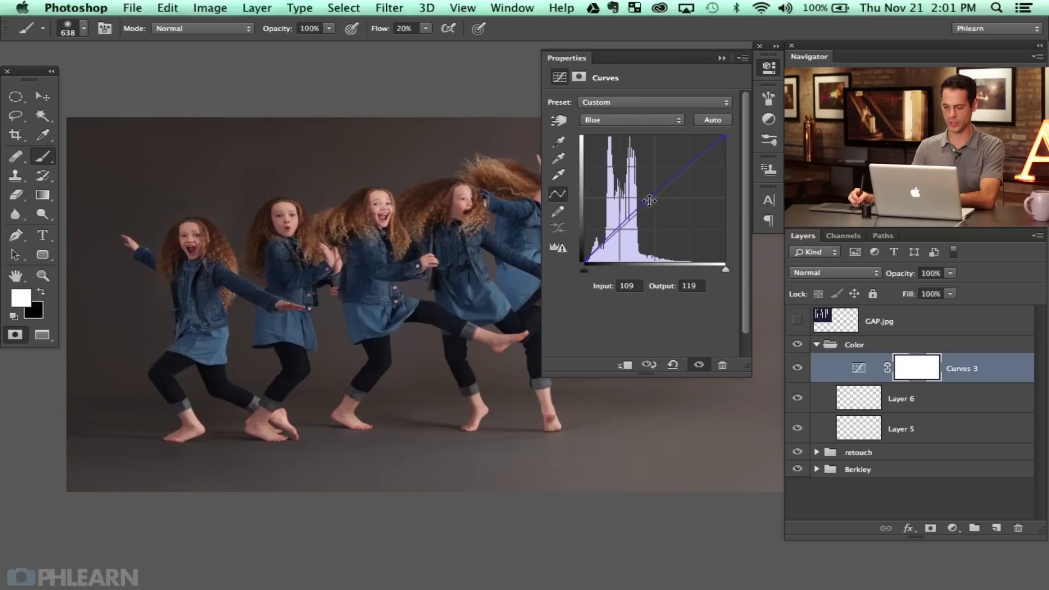
pyautogui.press('Up')
pyautogui.press('Up')
pyautogui.press('Up')
pyautogui.press('Up')
pyautogui.press('Up')
pyautogui.press('Up')
pyautogui.press('Up')
pyautogui.press('Up')
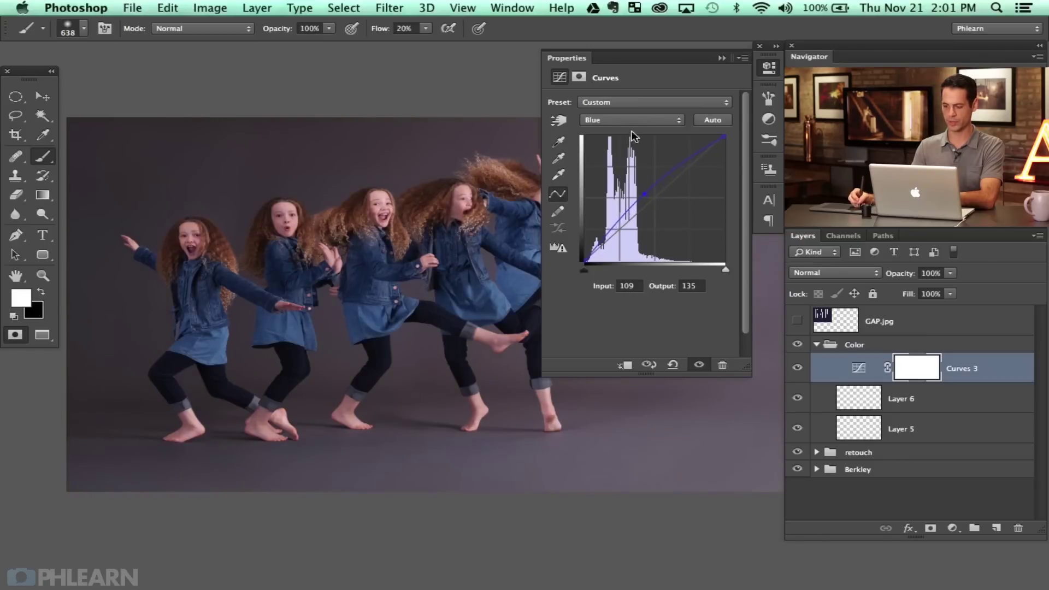
# Raise the midtones of the Green curve slightly at input 125.
pyautogui.click(631, 120)
pyautogui.click(601, 109)
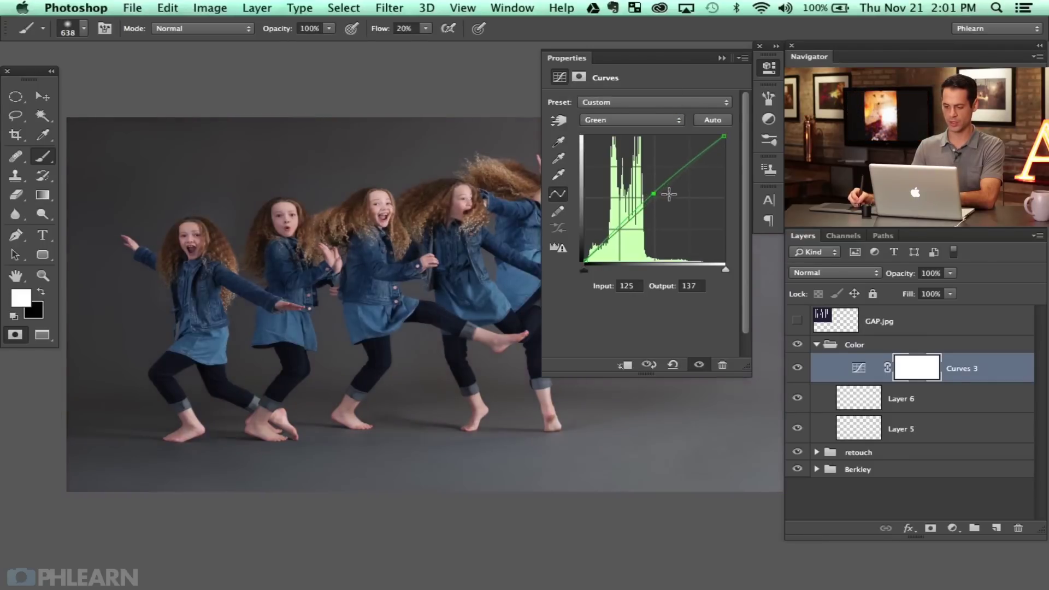
pyautogui.press('Down')
pyautogui.press('Down')
# Compare the composite with and without the Curves 3 colour adjustment.
pyautogui.click(798, 367)
pyautogui.click(798, 367)
pyautogui.click(768, 68)
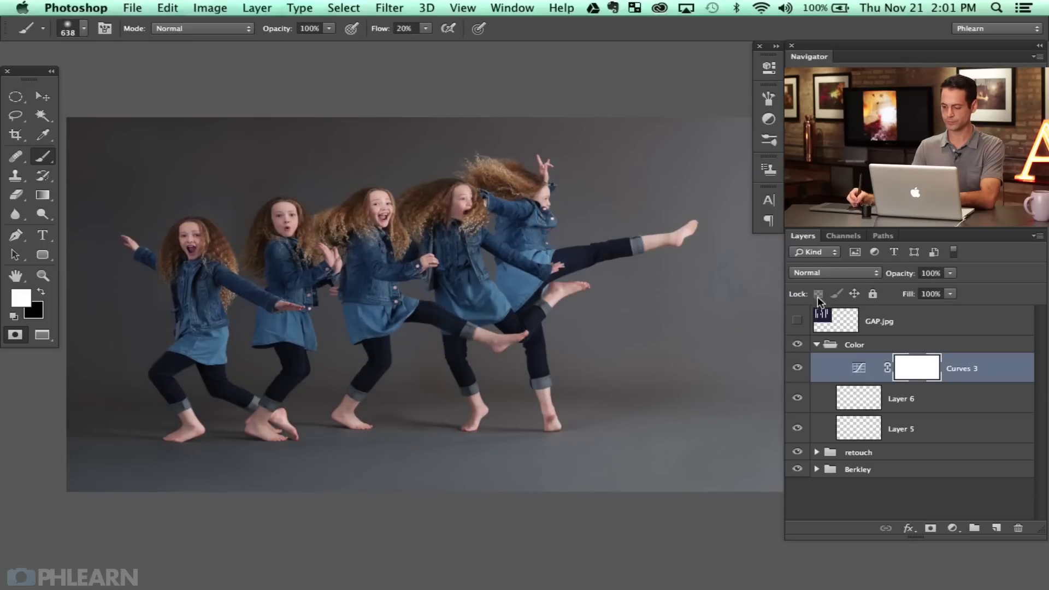
pyautogui.click(797, 367)
pyautogui.click(797, 367)
pyautogui.click(797, 367)
pyautogui.click(798, 367)
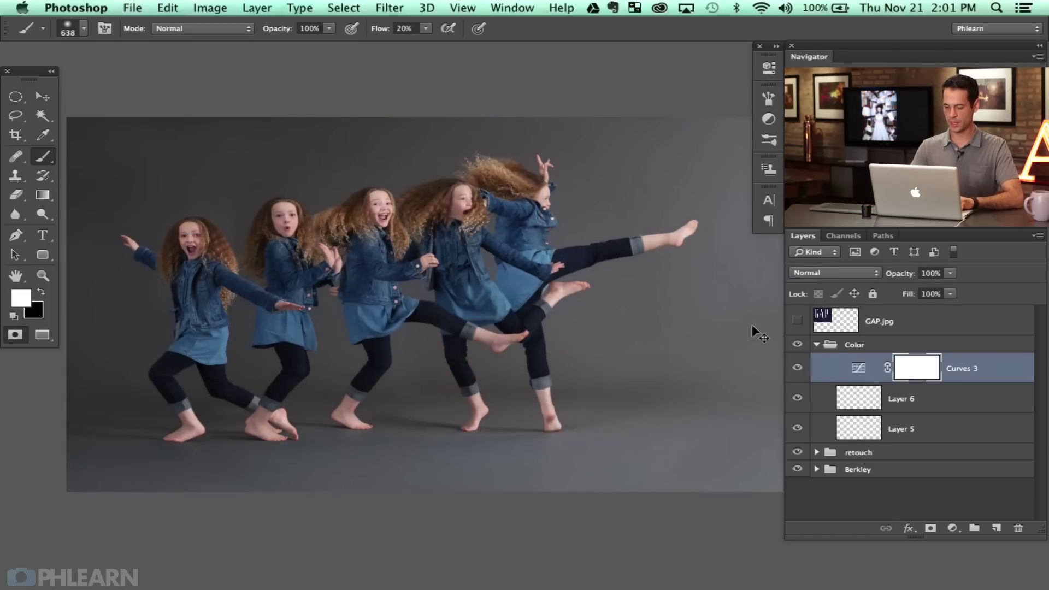
# With a 222-pixel black brush at 70% flow, mask Curves 3 off the third and fourth figures' faces.
pyautogui.press('super+plus')
pyautogui.press('super+plus')
pyautogui.moveTo(333, 132)
pyautogui.mouseDown()
pyautogui.moveTo(578, 330)
pyautogui.moveTo(589, 390)
pyautogui.mouseUp()
pyautogui.moveTo(594, 287); pyautogui.dragTo(533, 287)
pyautogui.press('x')
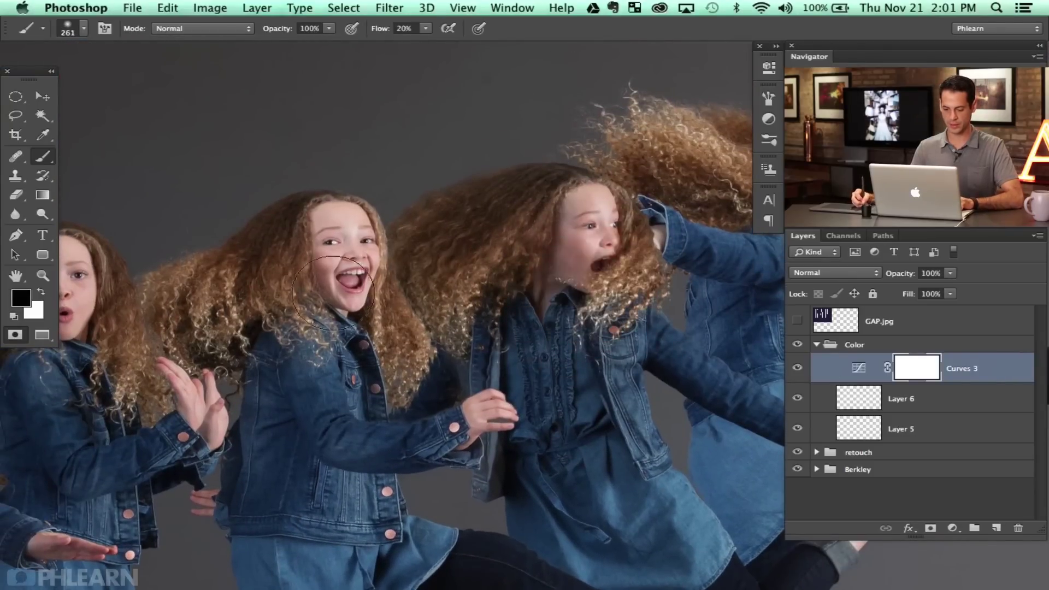
pyautogui.hotkey('shift', '7')
pyautogui.moveTo(351, 254); pyautogui.dragTo(325, 254)
pyautogui.moveTo(536, 253)
pyautogui.mouseDown()
pyautogui.moveTo(556, 252)
pyautogui.moveTo(576, 230)
pyautogui.moveTo(545, 276)
pyautogui.moveTo(573, 258)
pyautogui.mouseUp()
# Mask the Curves 3 adjustment off the skin of the second and first figures' faces and hands.
pyautogui.press('space')
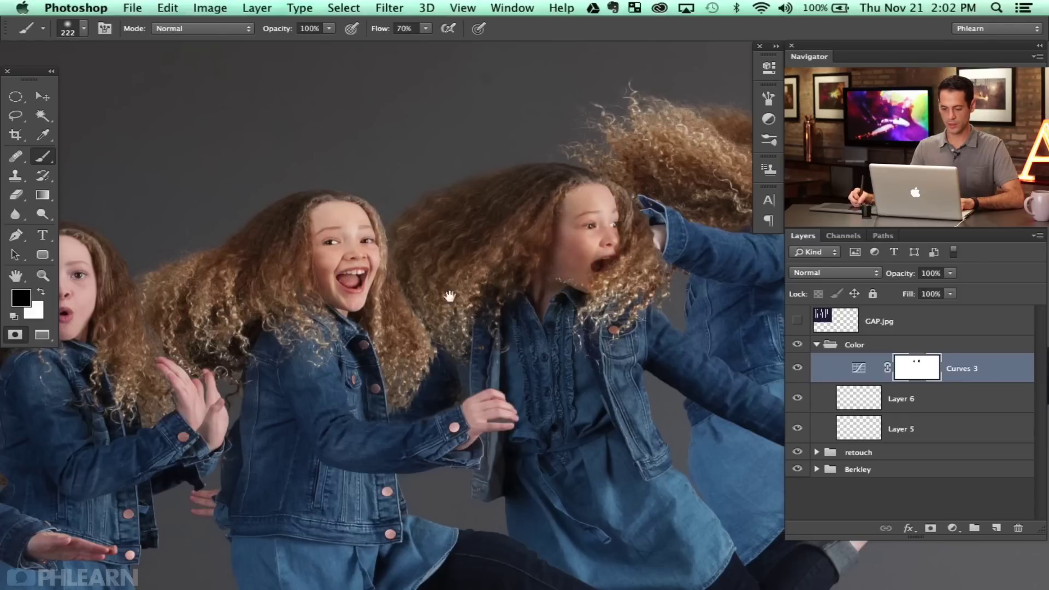
pyautogui.moveTo(379, 306); pyautogui.dragTo(668, 272)
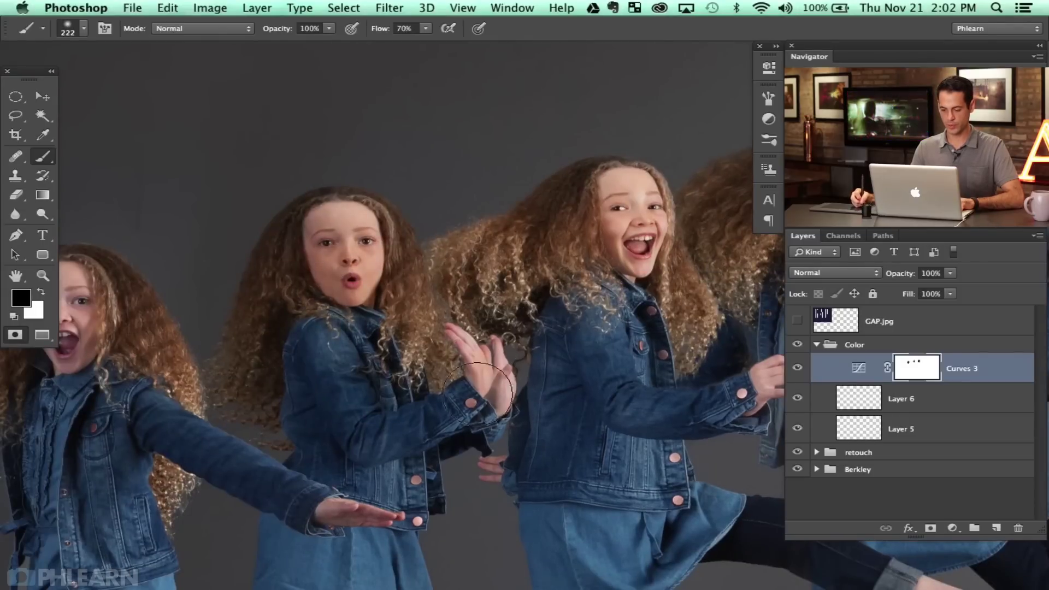
pyautogui.moveTo(314, 400); pyautogui.dragTo(544, 396)
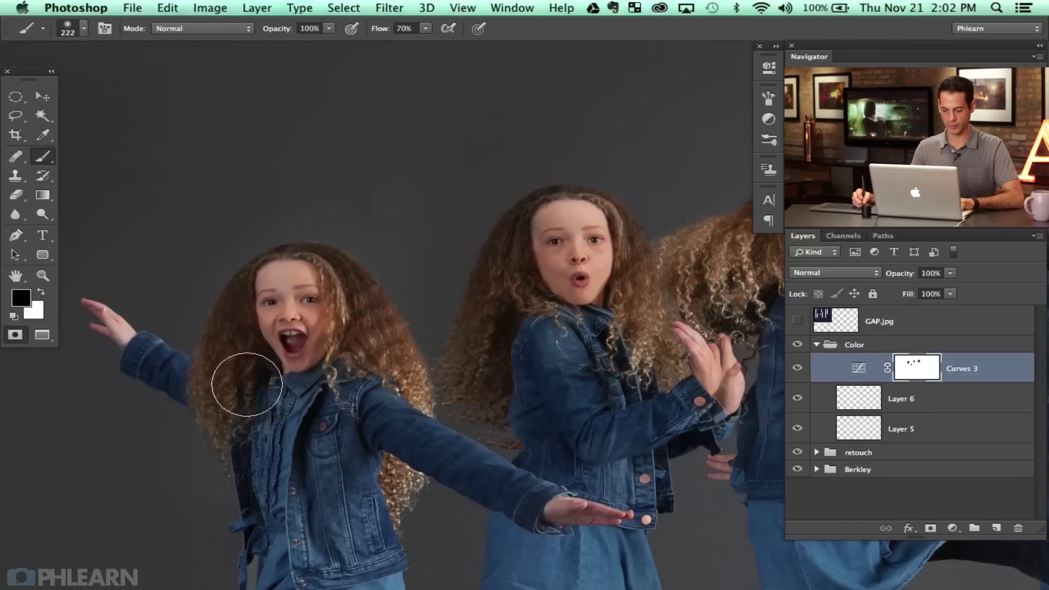
pyautogui.moveTo(363, 339)
pyautogui.mouseDown()
pyautogui.moveTo(364, 466)
pyautogui.moveTo(280, 357)
pyautogui.moveTo(298, 290)
pyautogui.mouseUp()
pyautogui.moveTo(290, 308); pyautogui.dragTo(279, 309)
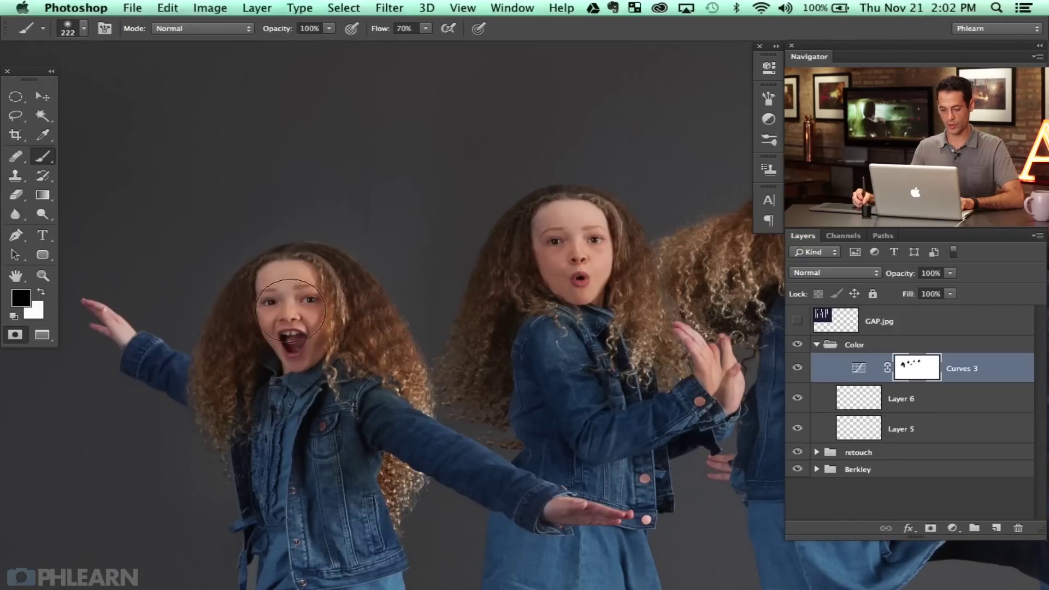
# Reduce the brush to 122 pixels and mask Curves 3 off the last two figures' remaining upper-body skin and the raised feet.
pyautogui.hscroll(10, 290, 308)
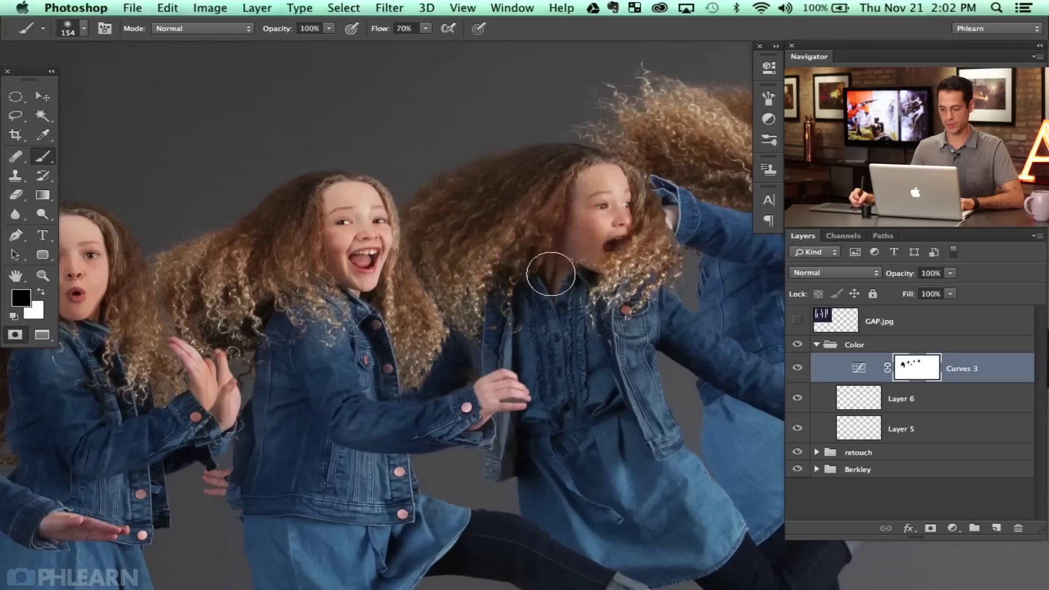
pyautogui.hscroll(4, 591, 197)
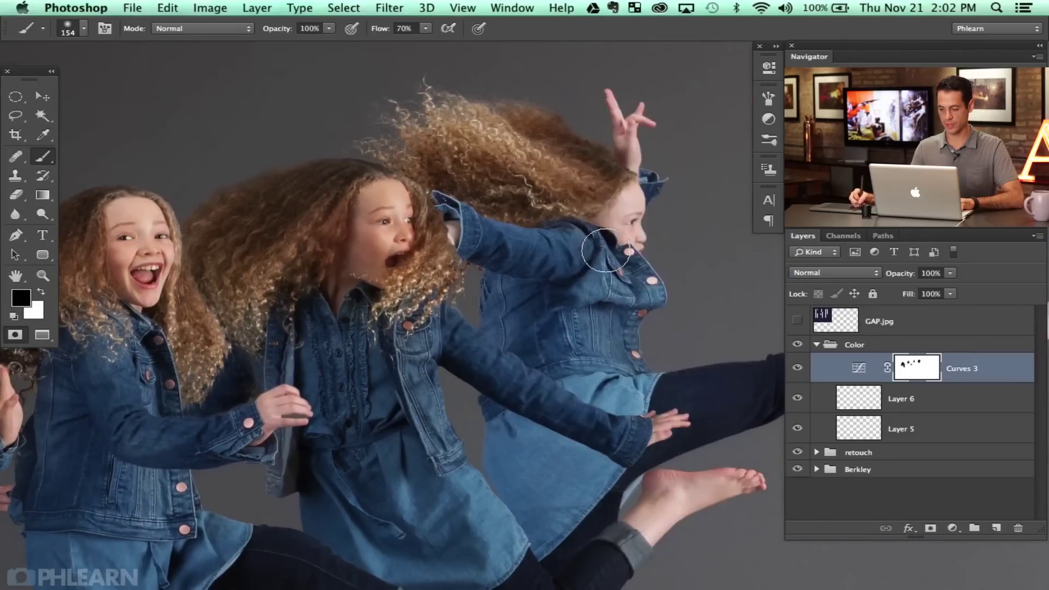
pyautogui.scroll(-5, 568, 320)
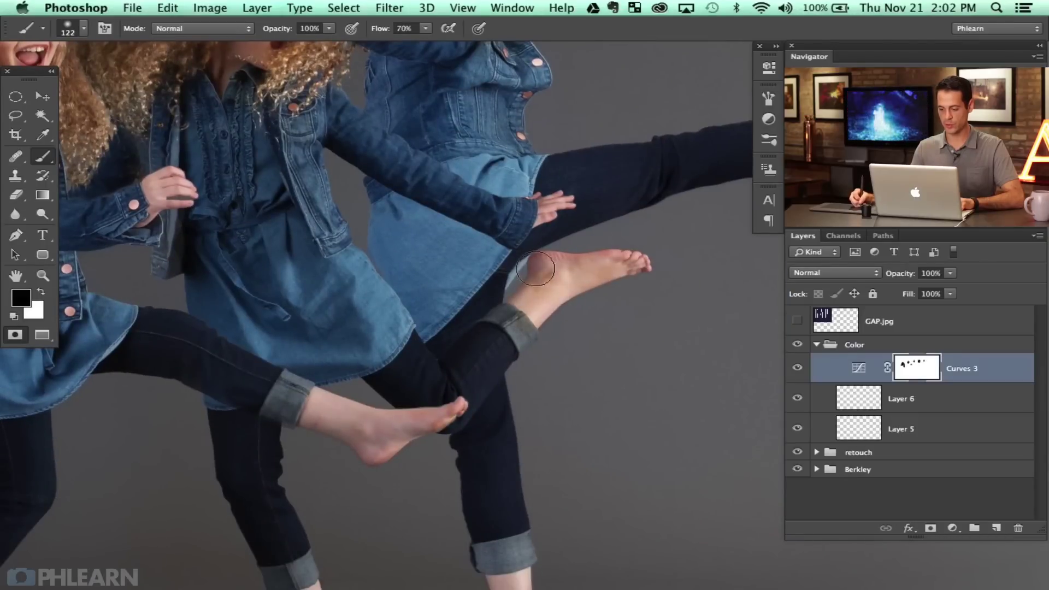
pyautogui.hscroll(-4, 442, 363)
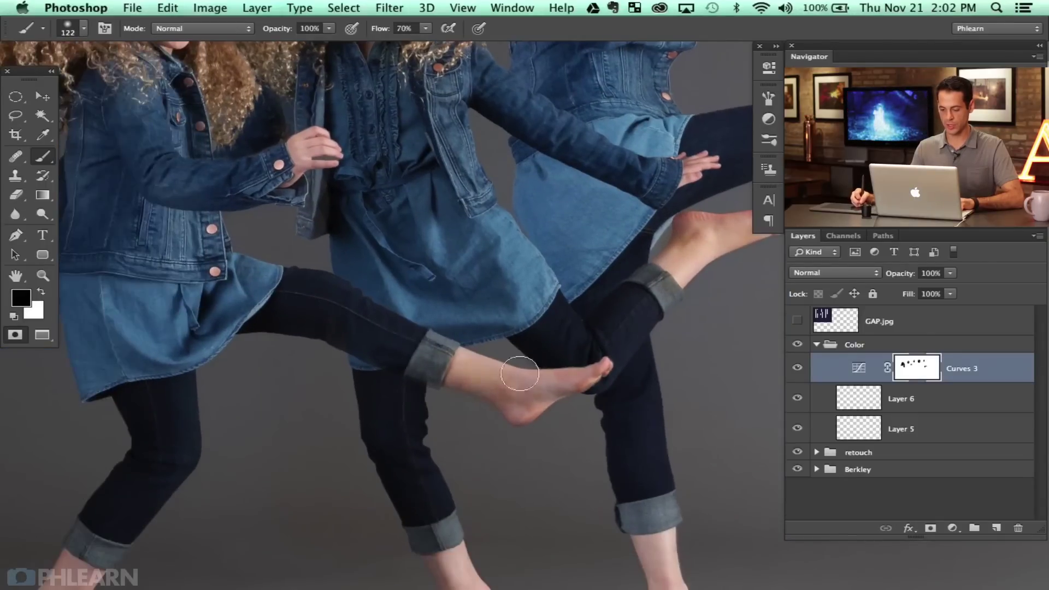
pyautogui.scroll(-1, 463, 389)
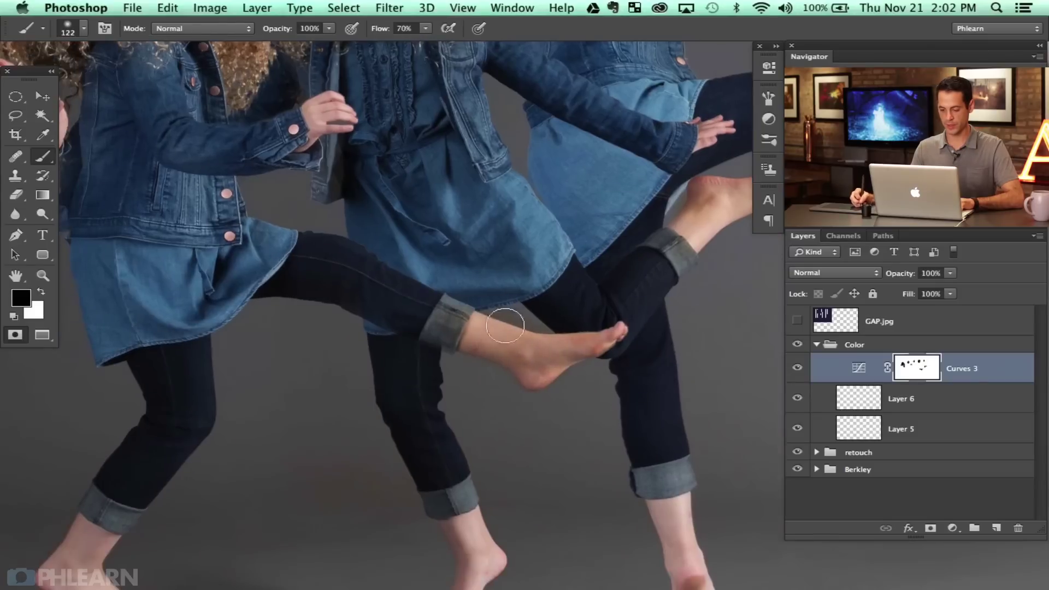
pyautogui.press('x')
# Mask the Curves 3 adjustment off the standing feet of the second to fifth figures.
pyautogui.scroll(-4, 491, 296)
pyautogui.press('x')
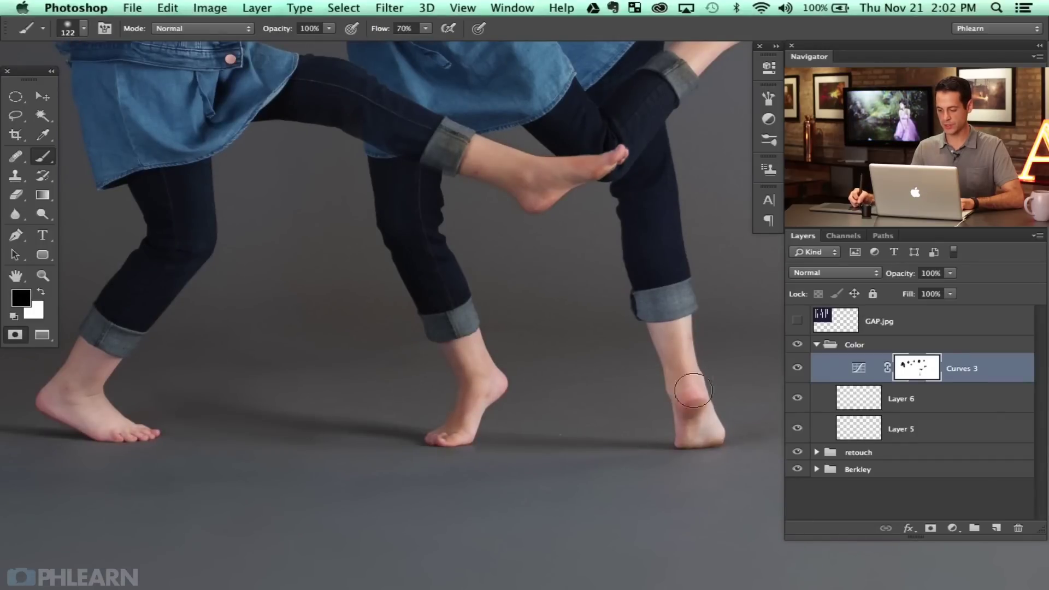
pyautogui.hscroll(-6, 680, 362)
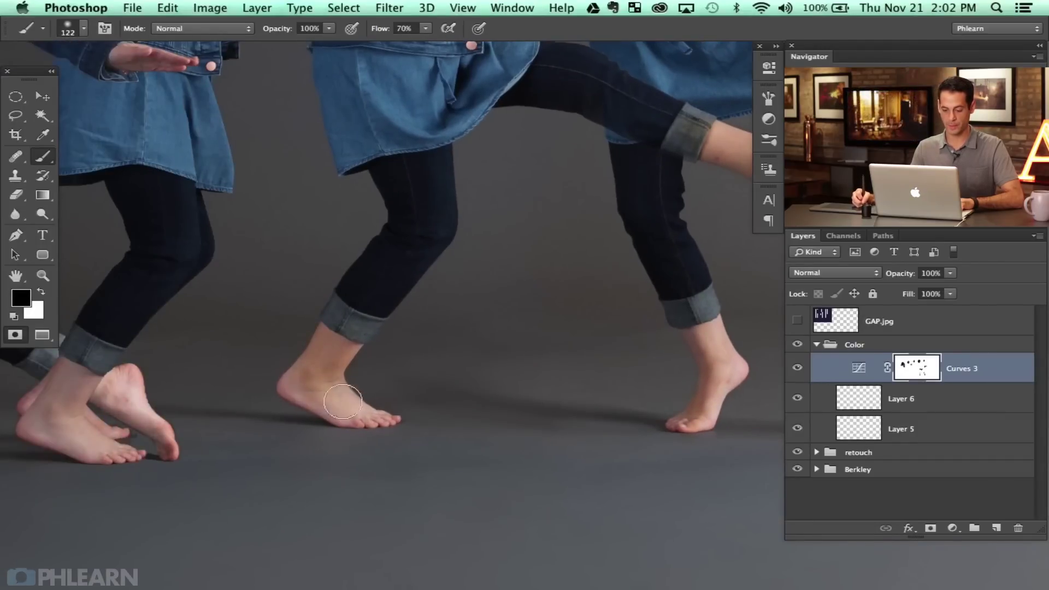
pyautogui.hscroll(-5, 308, 390)
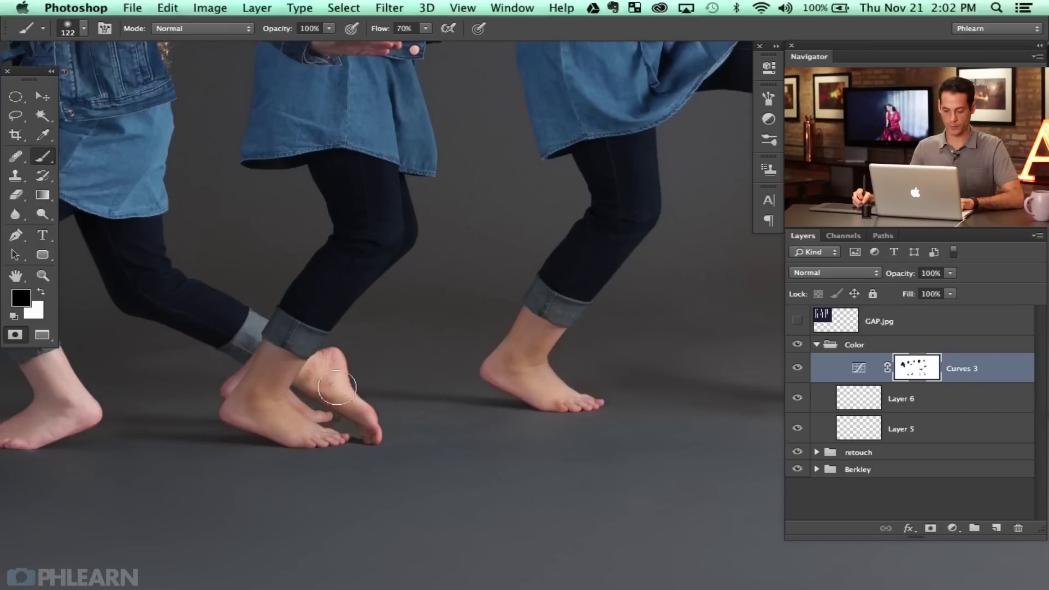
# Clean up the Curves 3 mask around the feet in white, and mask the first figure's front foot with a 157-pixel black brush.
pyautogui.moveTo(564, 412); pyautogui.dragTo(611, 421)
pyautogui.press('x')
pyautogui.moveTo(286, 459); pyautogui.dragTo(593, 442)
pyautogui.press('x')
pyautogui.keyDown('alt'); pyautogui.click(349, 392); pyautogui.keyUp('alt')
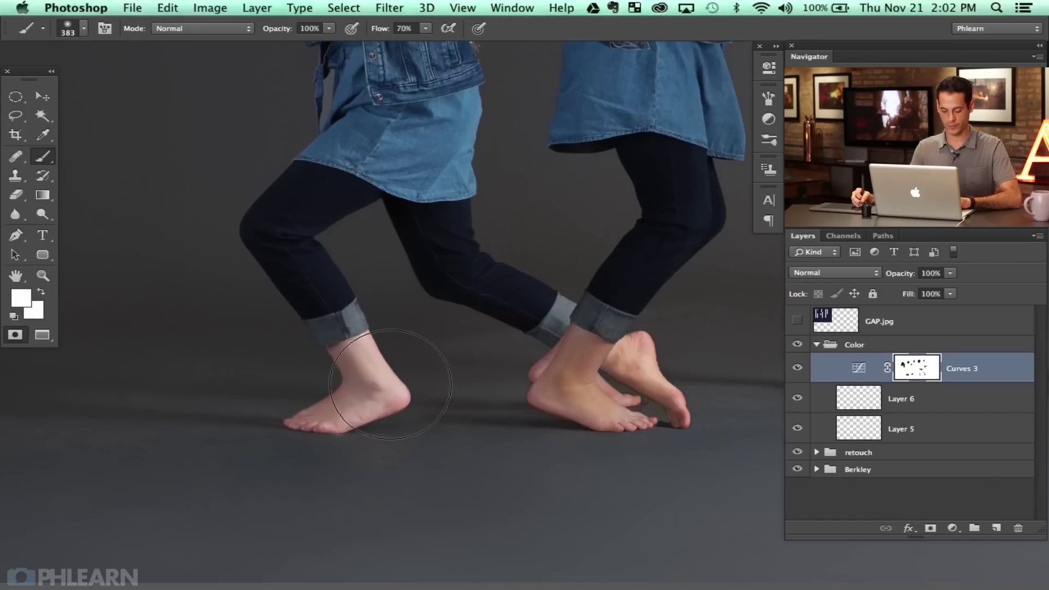
pyautogui.keyDown('ctrl'); pyautogui.keyDown('alt'); pyautogui.moveTo(382, 400); pyautogui.dragTo(352, 400); pyautogui.keyUp('alt'); pyautogui.keyUp('ctrl')
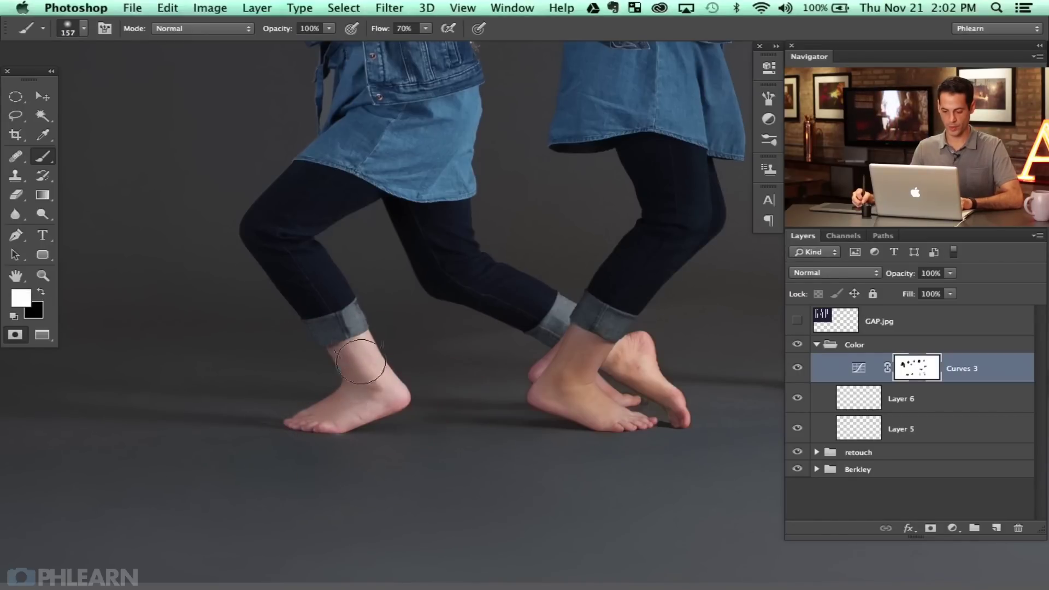
pyautogui.press('x')
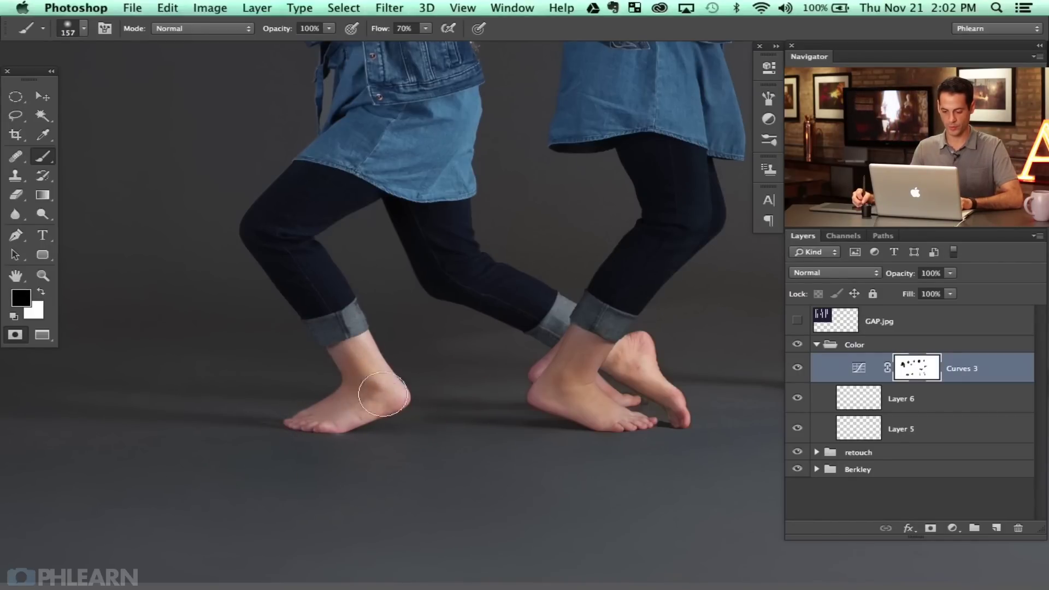
pyautogui.press('super+minus')
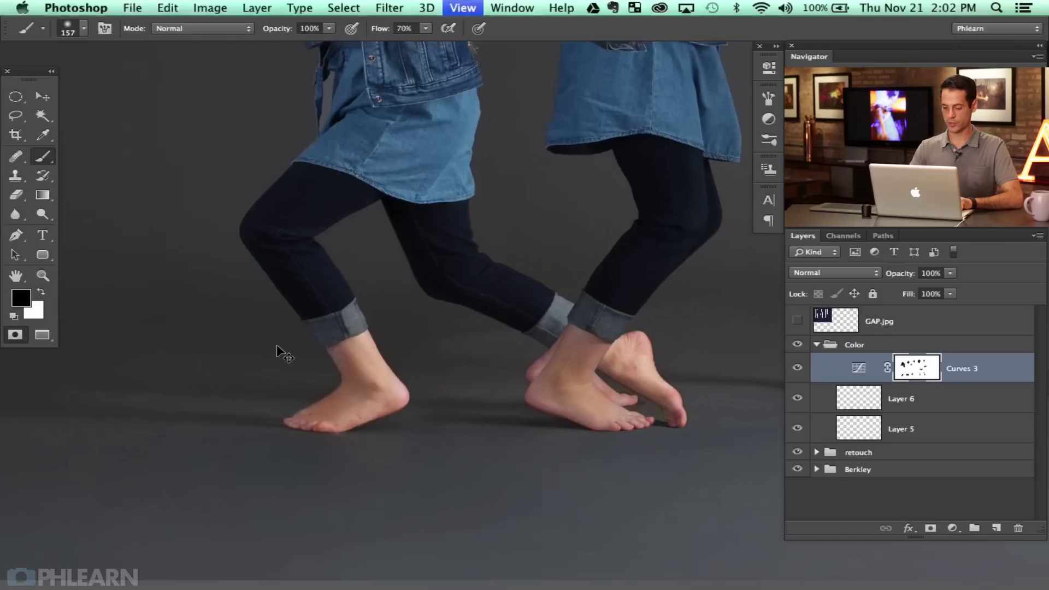
# Switch to a 1208-pixel white brush and check the effect of the Curves 3 mask across the whole composite.
pyautogui.press('x')
pyautogui.moveTo(411, 355)
pyautogui.keyDown('ctrl'); pyautogui.keyDown('alt'); pyautogui.mouseDown()
pyautogui.moveTo(628, 370)
pyautogui.moveTo(623, 384)
pyautogui.moveTo(374, 380)
pyautogui.moveTo(608, 360)
pyautogui.moveTo(587, 393)
pyautogui.mouseUp(); pyautogui.keyUp('alt'); pyautogui.keyUp('ctrl')
pyautogui.moveTo(724, 241); pyautogui.dragTo(645, 300)
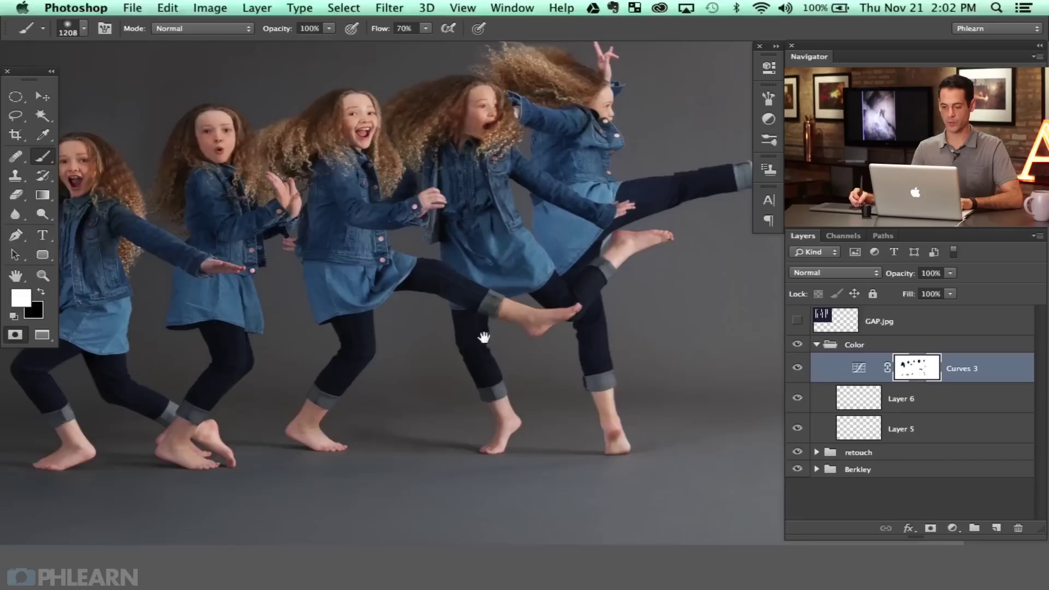
pyautogui.moveTo(489, 319); pyautogui.dragTo(593, 350)
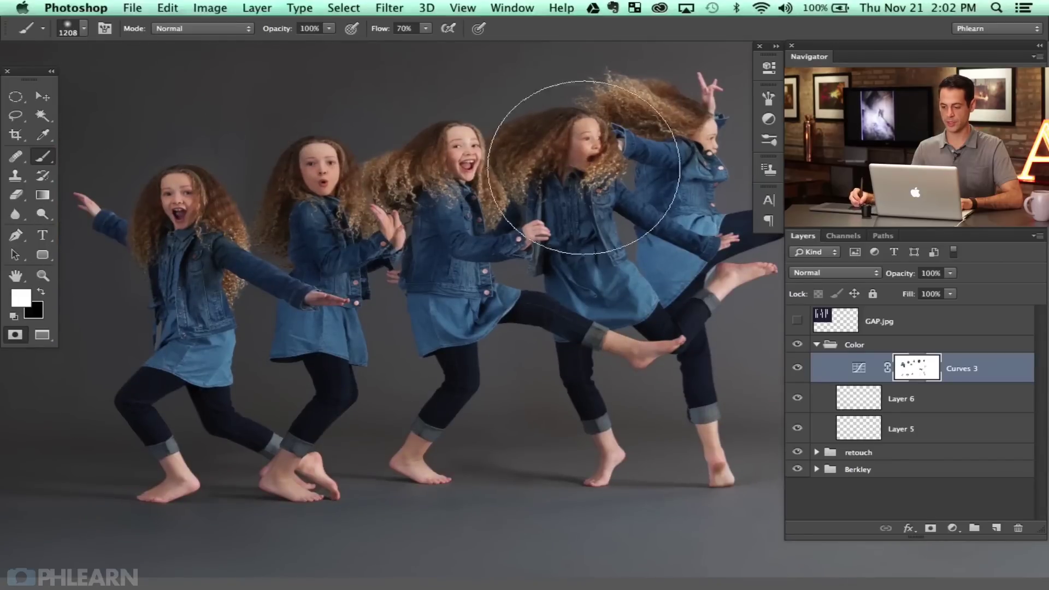
pyautogui.press('super+0')
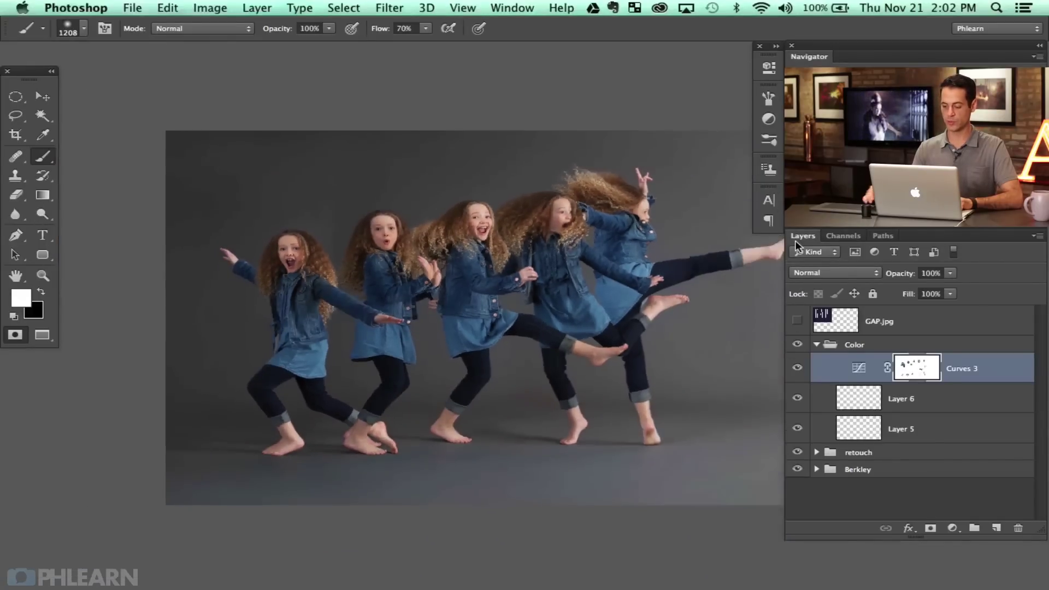
pyautogui.moveTo(700, 210); pyautogui.dragTo(546, 363)
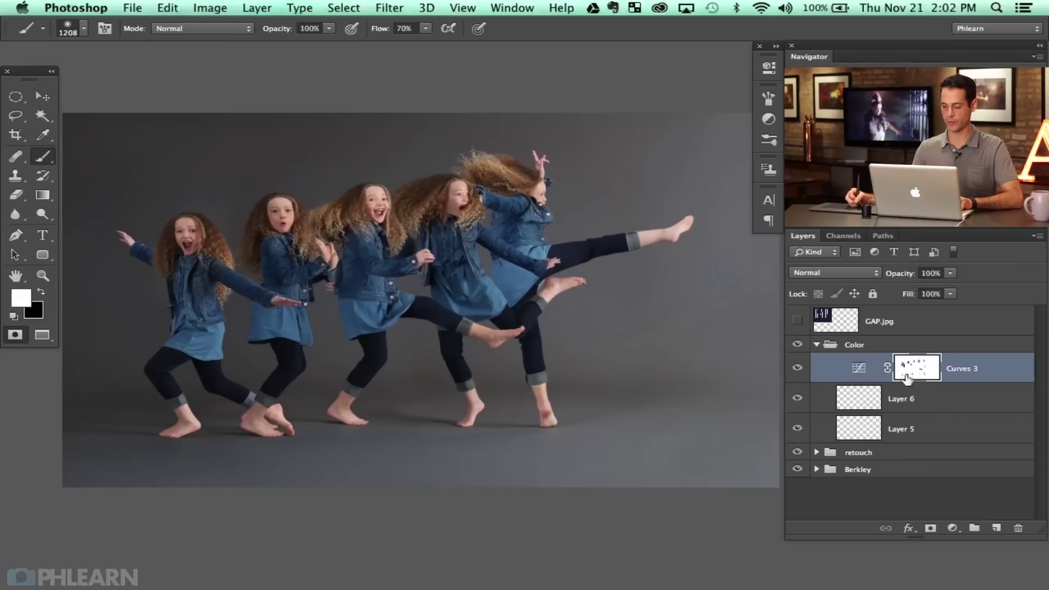
pyautogui.keyDown('shift'); pyautogui.click(911, 370); pyautogui.keyUp('shift')
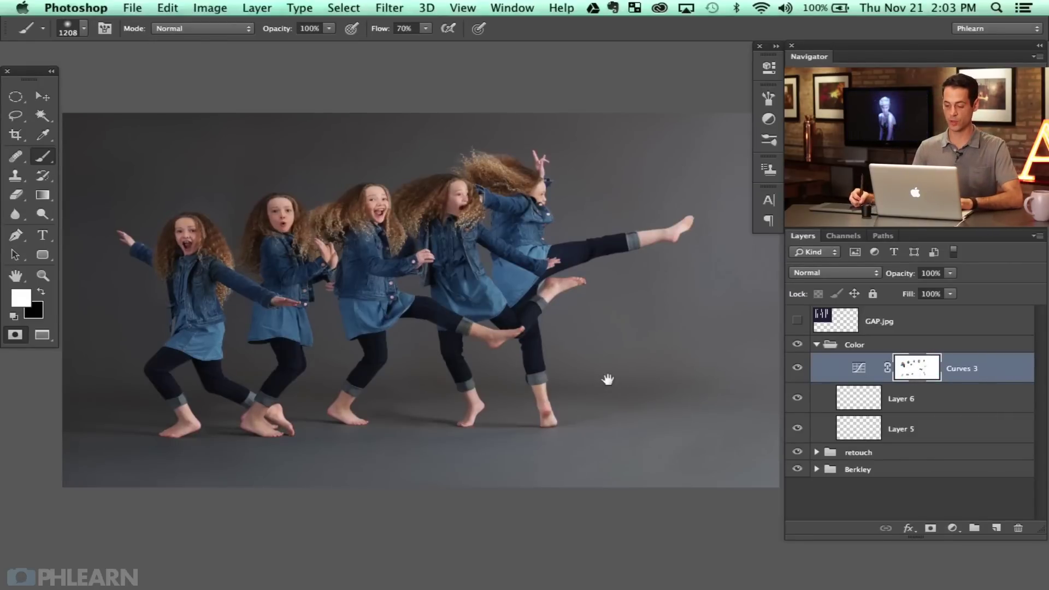
# Compare the full image with the Curves 3 adjustment hidden and shown.
pyautogui.moveTo(599, 381); pyautogui.dragTo(560, 382)
pyautogui.press('super+minus')
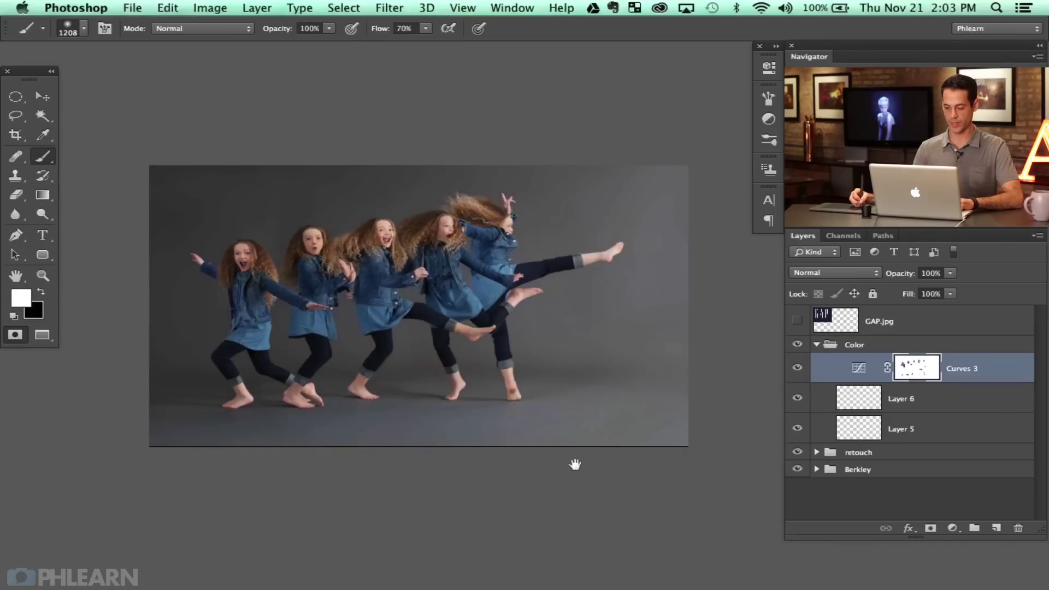
pyautogui.moveTo(594, 426); pyautogui.dragTo(600, 418)
pyautogui.click(797, 369)
pyautogui.click(798, 369)
pyautogui.click(797, 370)
pyautogui.click(798, 369)
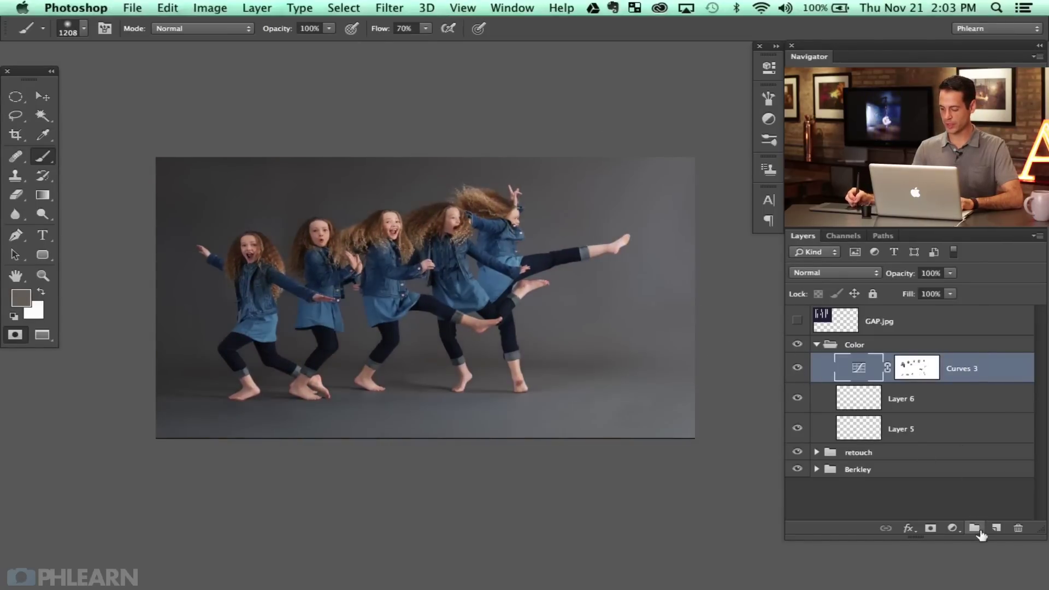
# Add a new empty layer above Curves 3 in the Color group and exit Quick Mask mode.
pyautogui.click(993, 526)
pyautogui.click(344, 8)
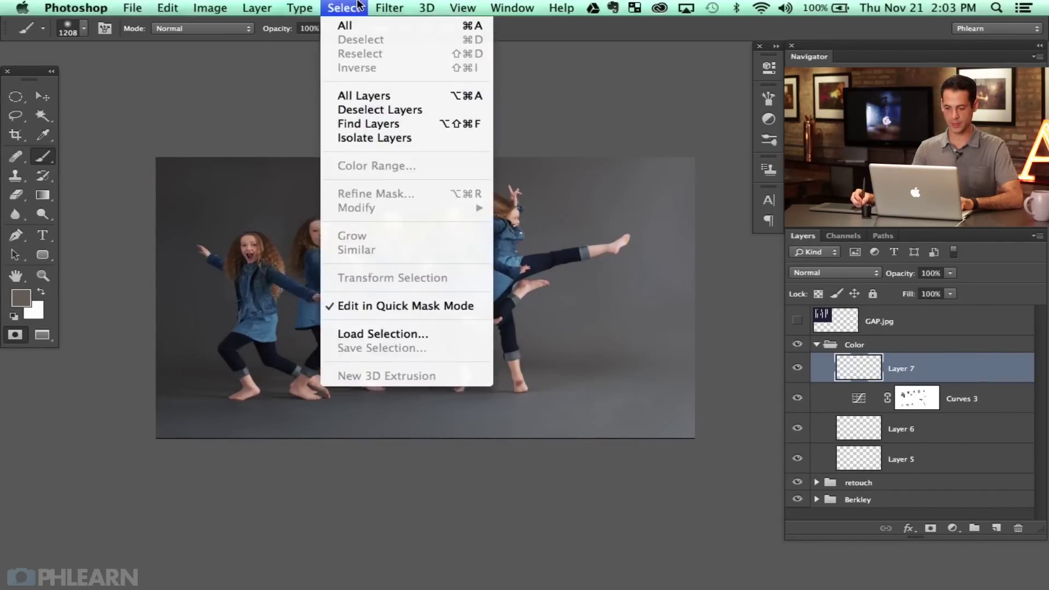
pyautogui.click(395, 169)
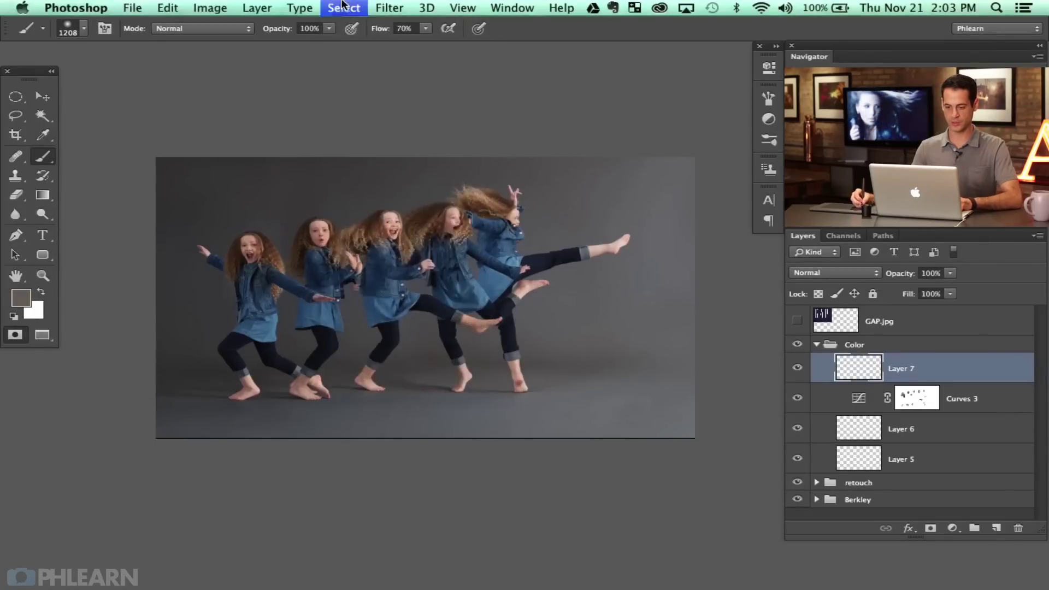
pyautogui.click(343, 6)
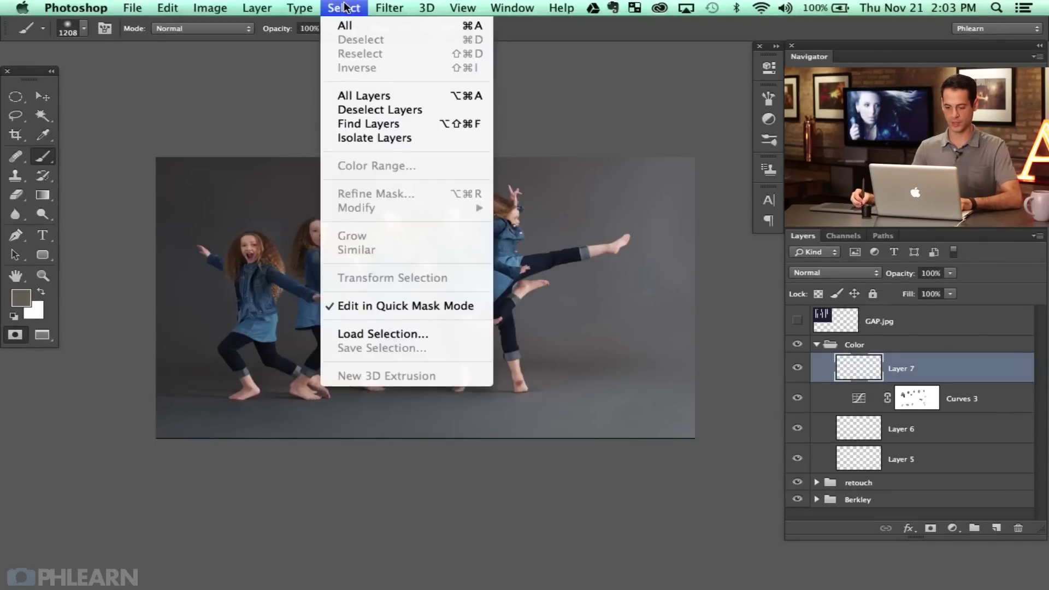
pyautogui.click(380, 309)
pyautogui.press('q')
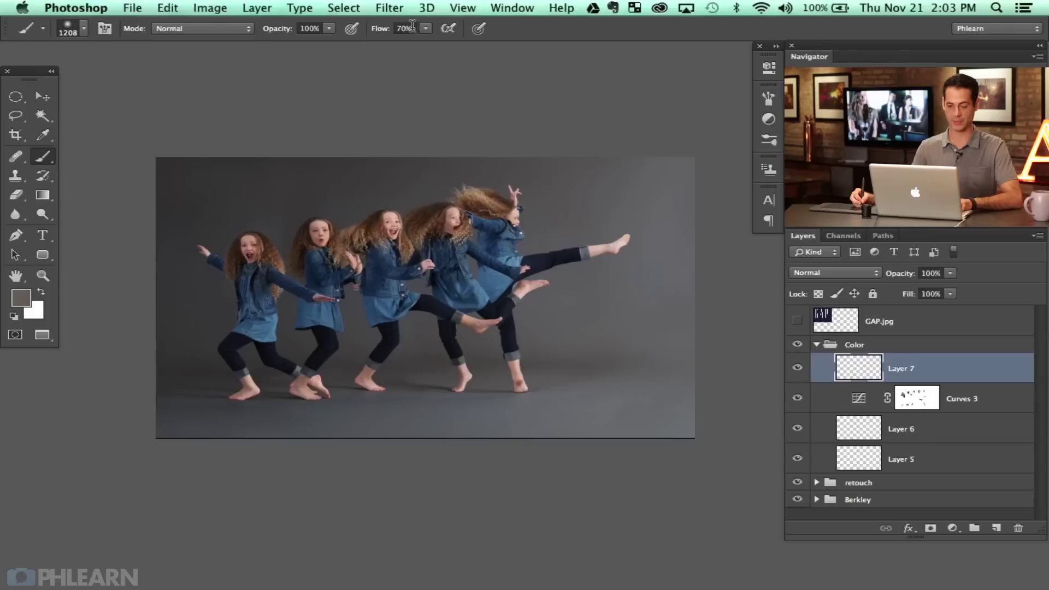
pyautogui.click(345, 7)
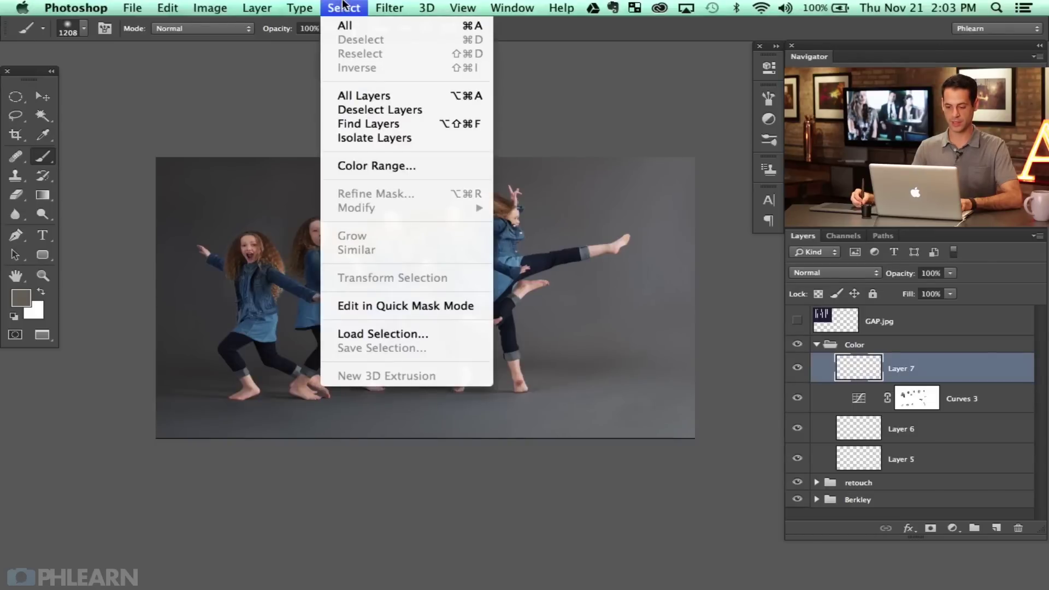
pyautogui.click(389, 302)
pyautogui.click(345, 6)
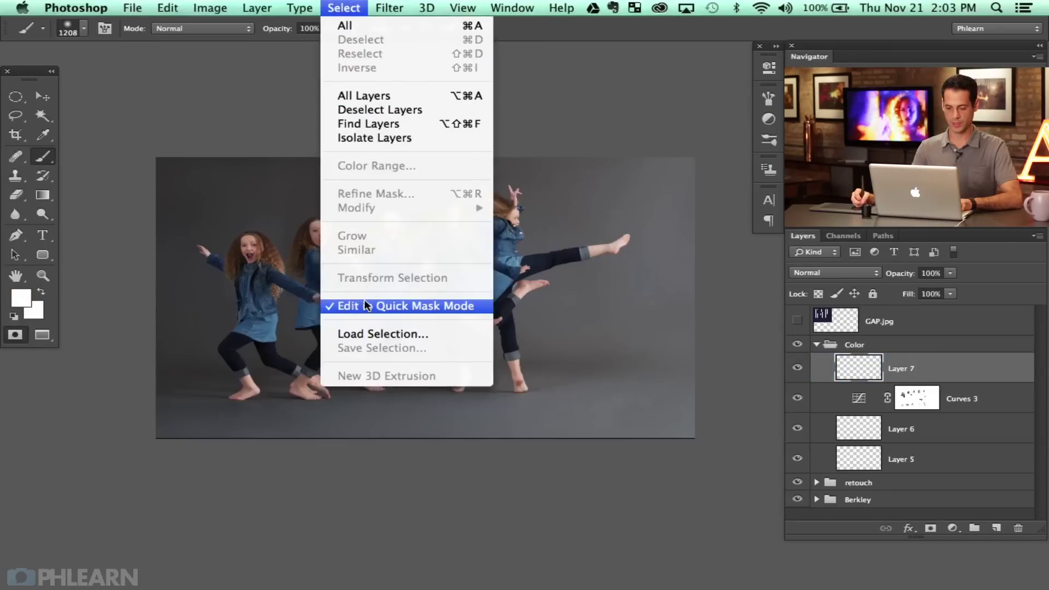
pyautogui.click(385, 306)
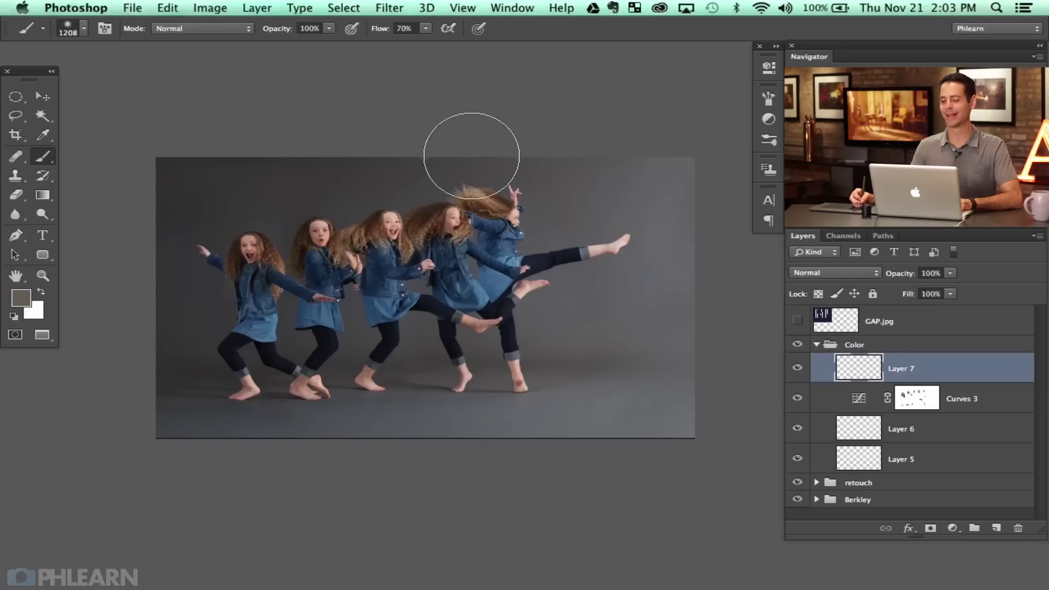
# Select the figures' blue denim clothing with Color Range, sampling the blue fabric at a fuzziness of 95.
pyautogui.click(353, 8)
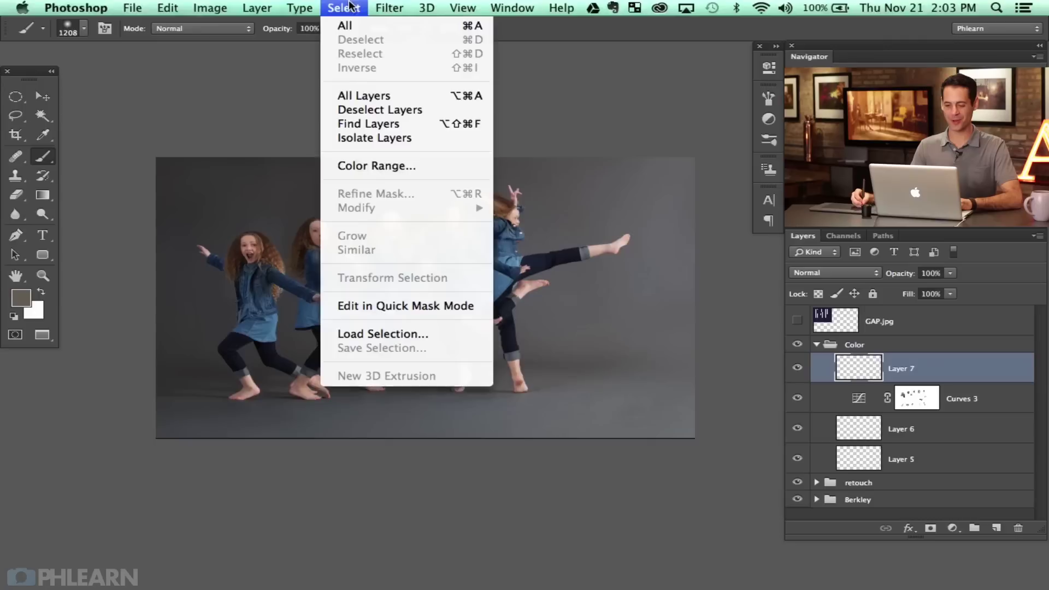
pyautogui.click(466, 164)
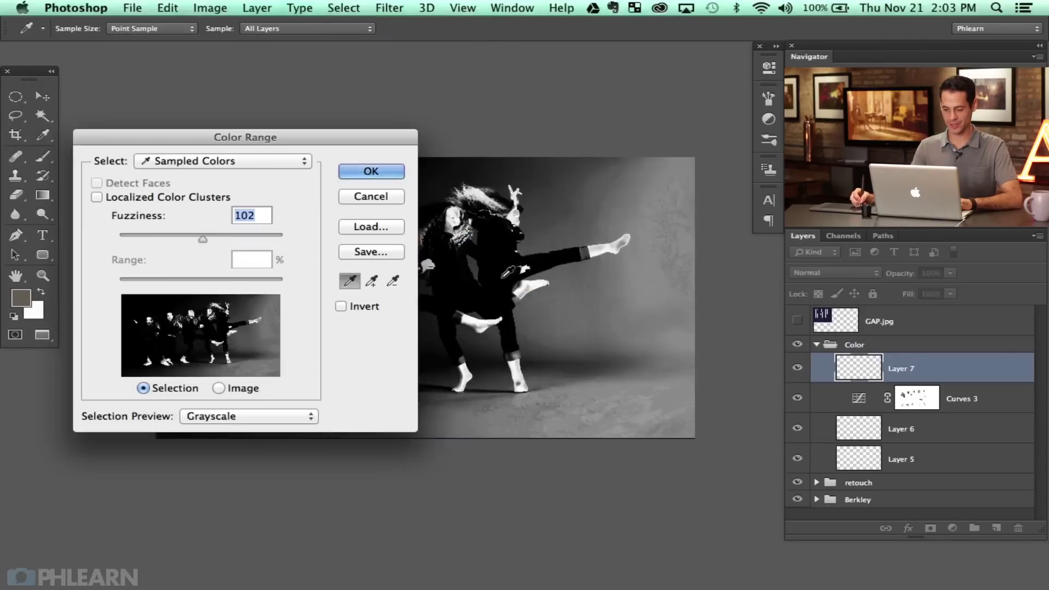
pyautogui.click(508, 271)
pyautogui.moveTo(361, 136); pyautogui.dragTo(722, 260)
pyautogui.moveTo(538, 191); pyautogui.dragTo(445, 101)
pyautogui.moveTo(563, 359); pyautogui.dragTo(557, 360)
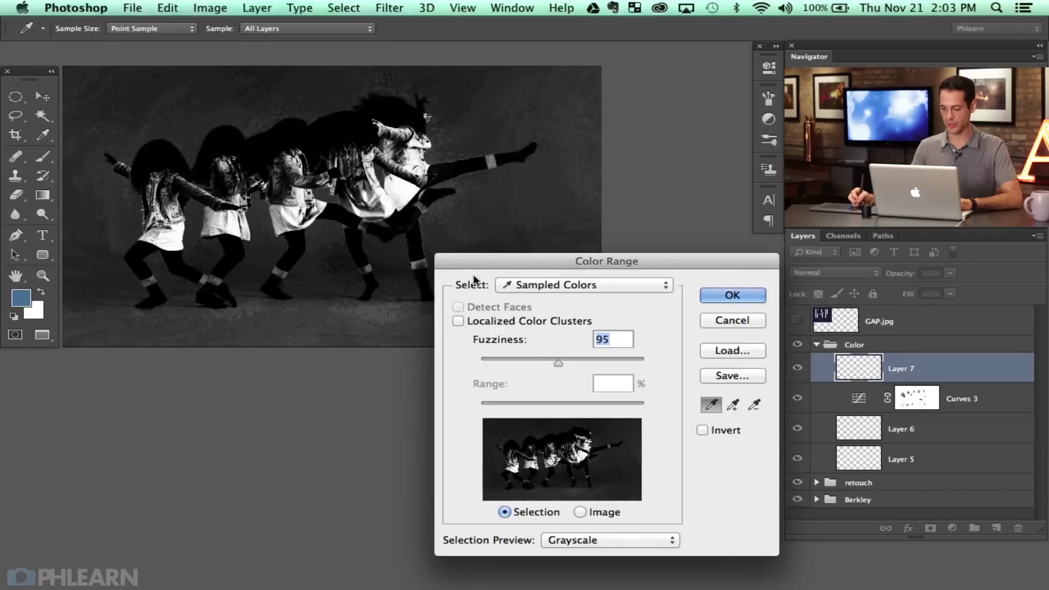
pyautogui.click(732, 296)
pyautogui.press('b')
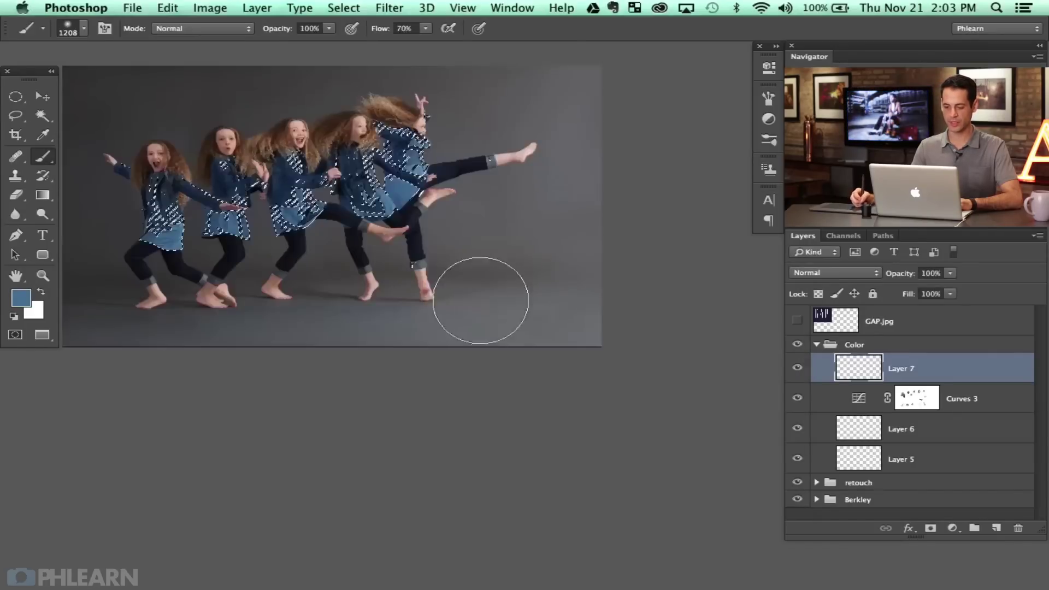
# Add a Curves adjustment masked to the denim selection and raise its Blue curve from input 112 to output 146.
pyautogui.click(952, 528)
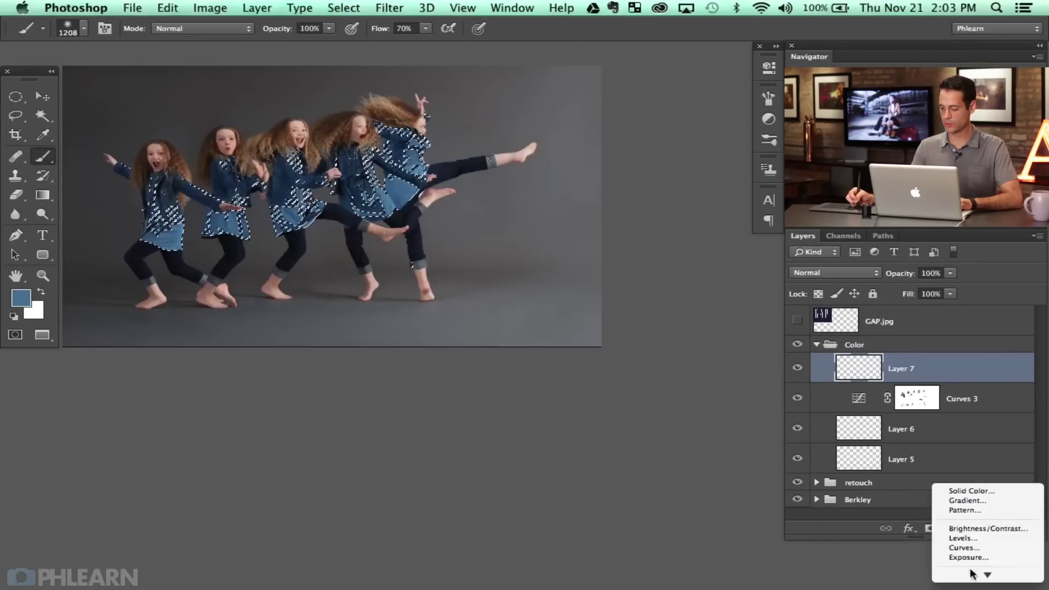
pyautogui.click(969, 538)
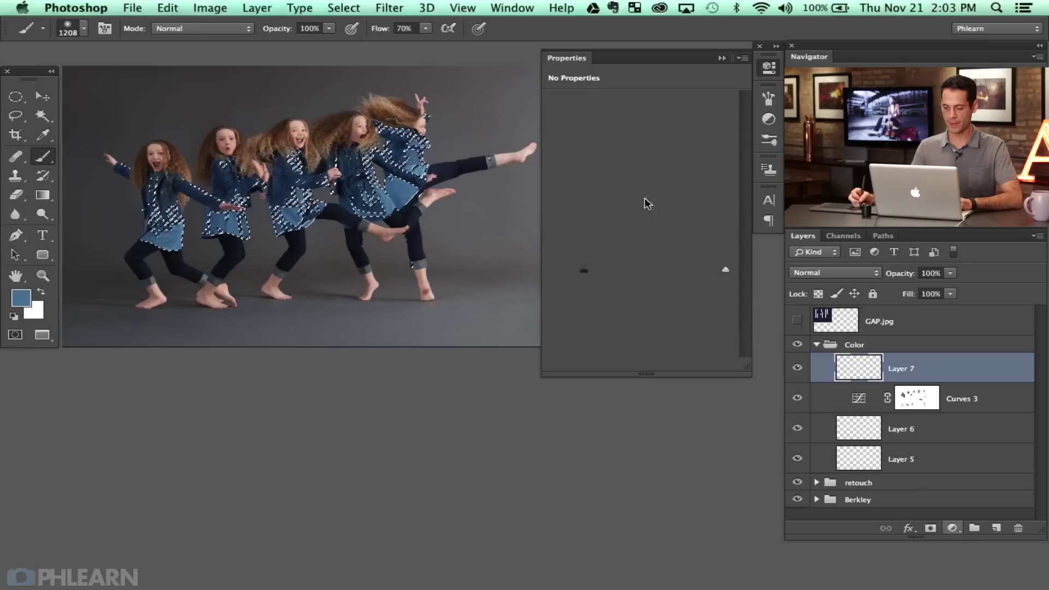
pyautogui.click(609, 117)
pyautogui.click(614, 152)
pyautogui.moveTo(649, 203); pyautogui.dragTo(649, 191)
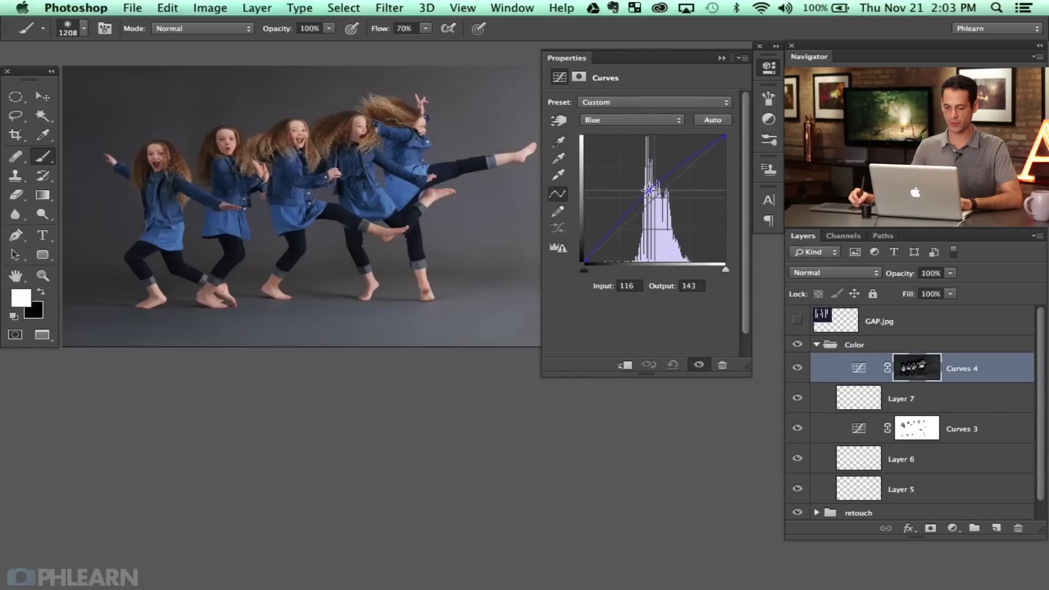
# Raise the Red curve of the denim Curves adjustment slightly, from input 131 to output 144.
pyautogui.click(609, 118)
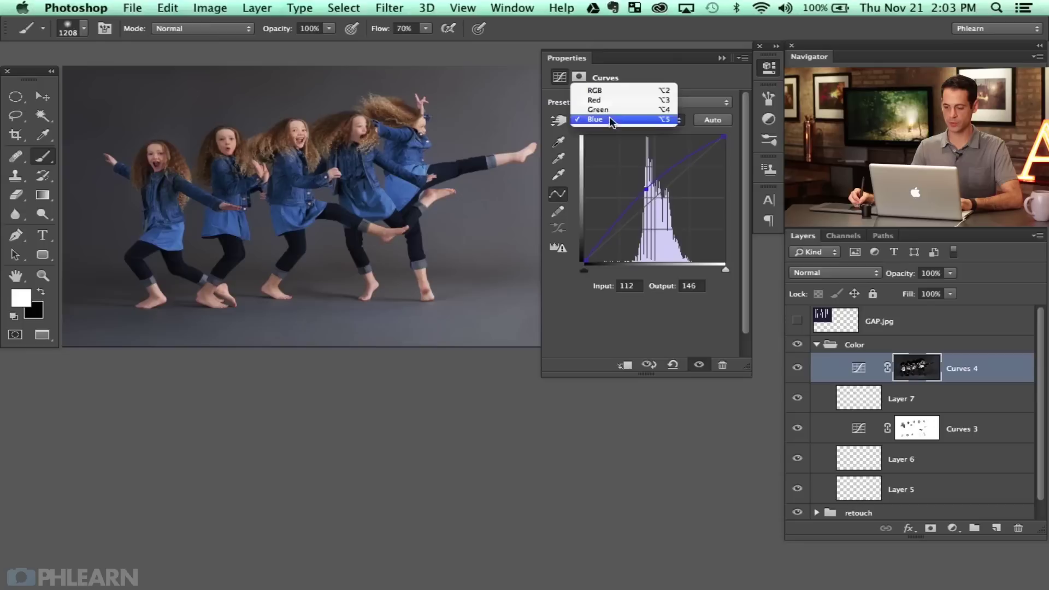
pyautogui.click(617, 100)
pyautogui.moveTo(657, 195); pyautogui.dragTo(655, 190)
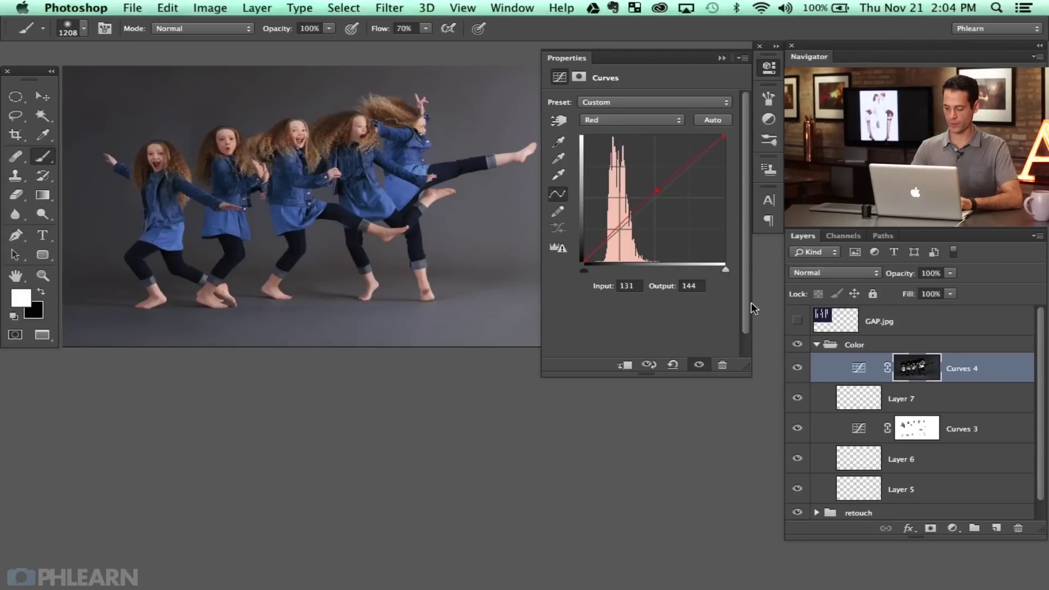
# Raise the Green curve of the denim Curves adjustment from input 122 to output 142.
pyautogui.press('super+plus')
pyautogui.moveTo(371, 275); pyautogui.dragTo(455, 358)
pyautogui.click(614, 118)
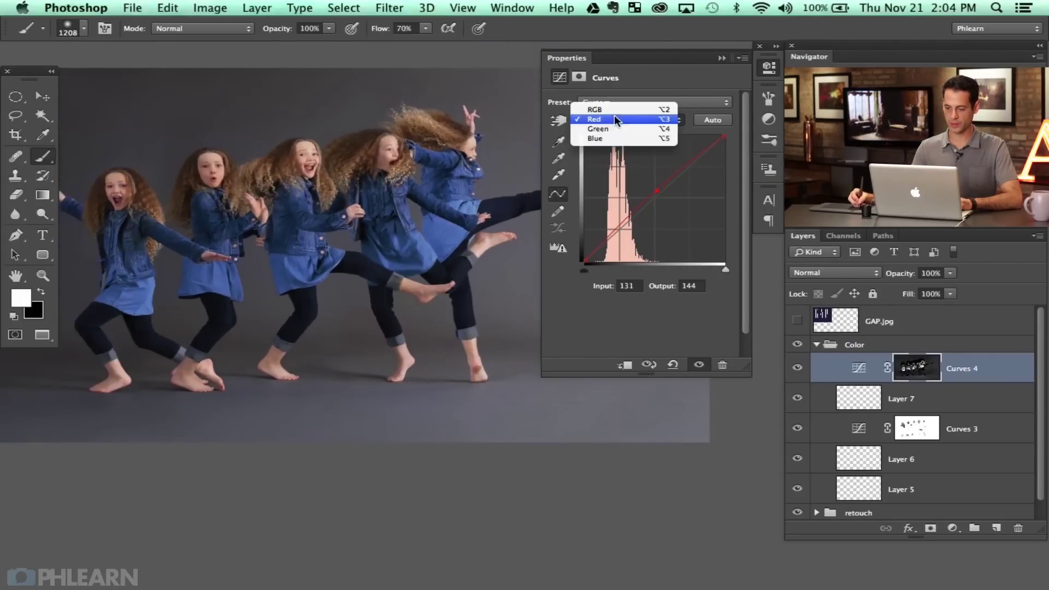
pyautogui.click(614, 129)
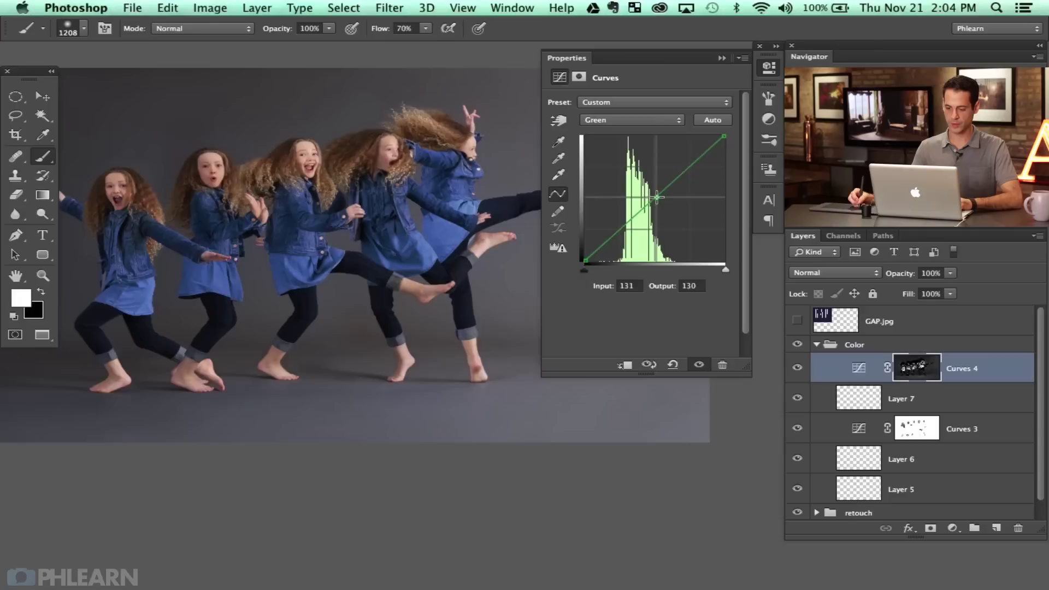
pyautogui.moveTo(655, 196); pyautogui.dragTo(652, 191)
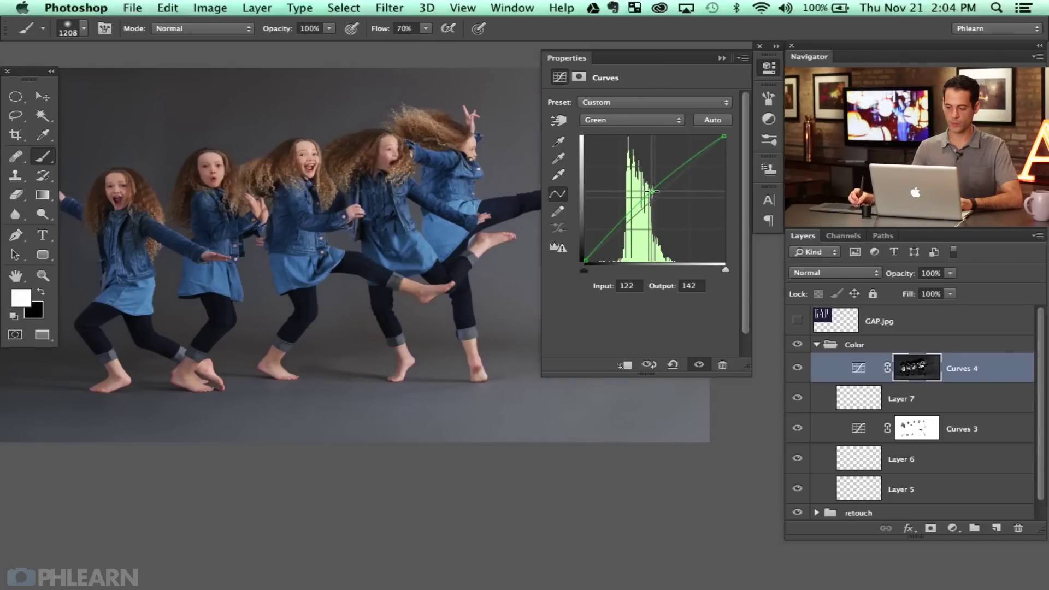
# Set the opacity of Curves 4 to 78% and compare the denim with the adjustment hidden and shown.
pyautogui.click(797, 367)
pyautogui.click(797, 368)
pyautogui.click(797, 368)
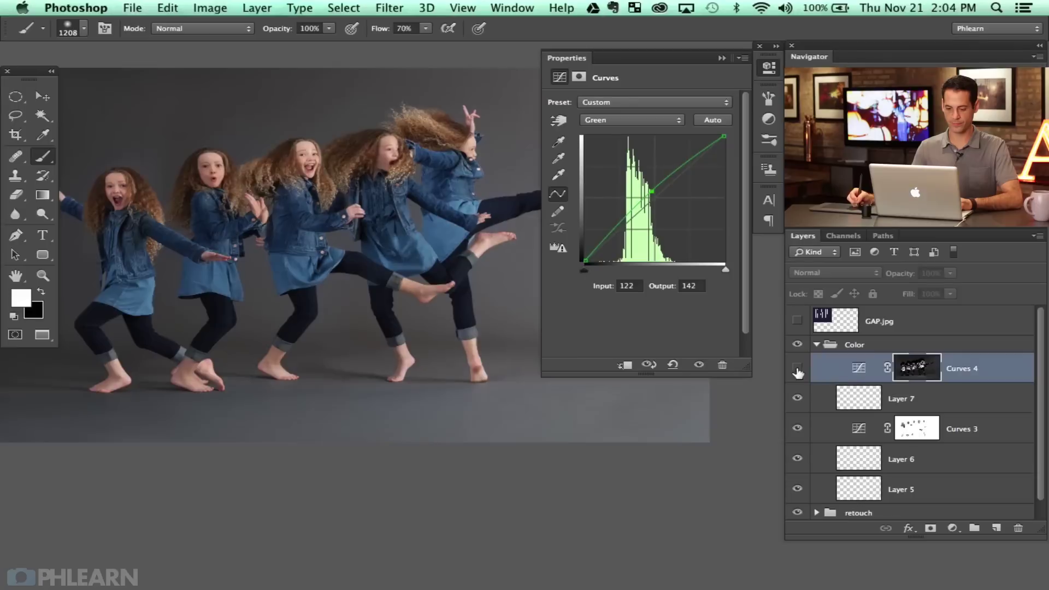
pyautogui.click(797, 367)
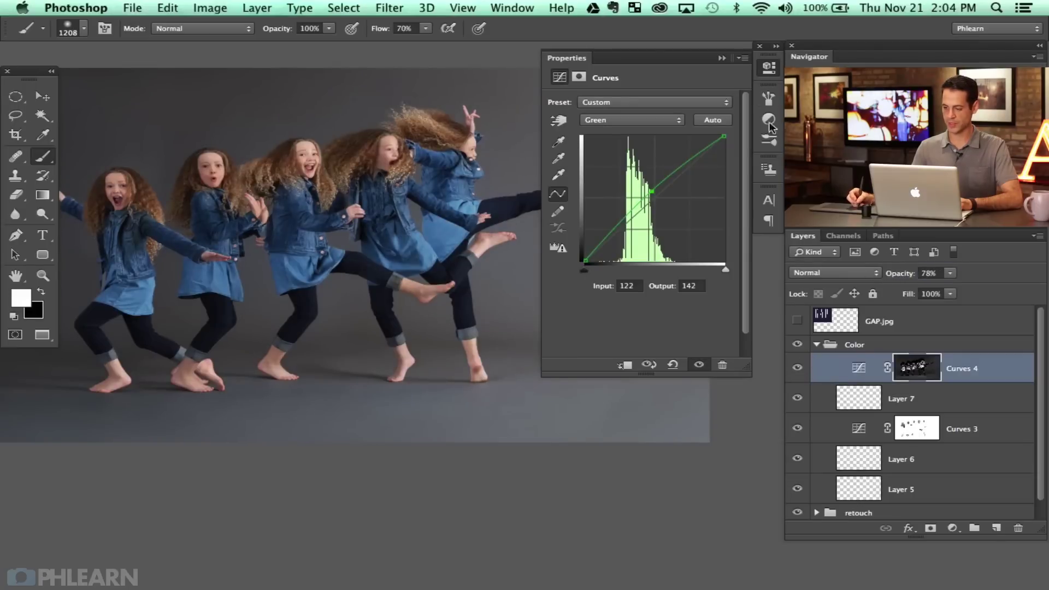
pyautogui.click(767, 71)
pyautogui.moveTo(454, 235); pyautogui.dragTo(511, 247)
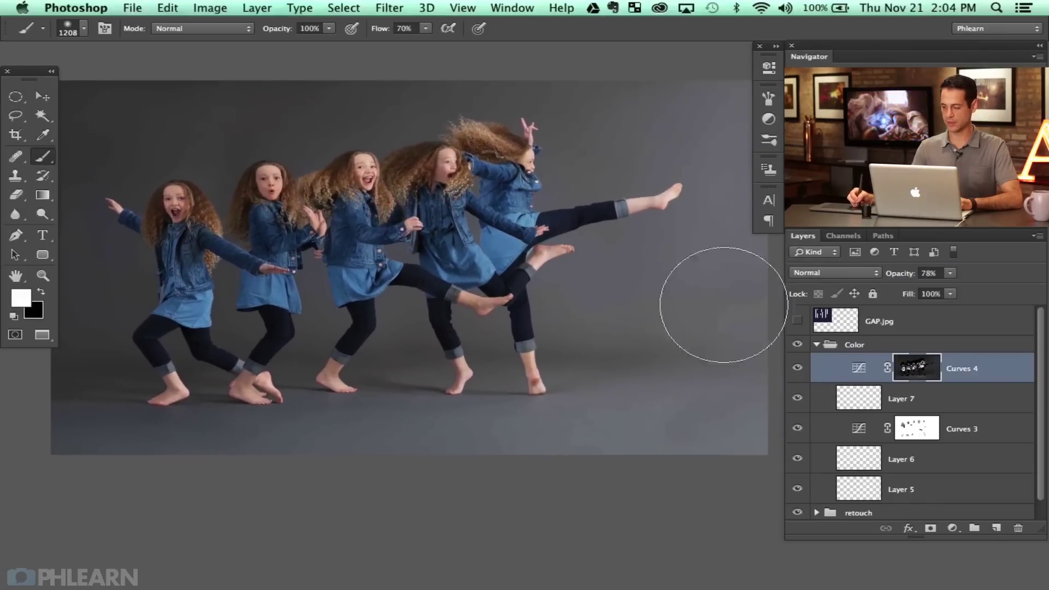
pyautogui.click(797, 367)
pyautogui.click(797, 367)
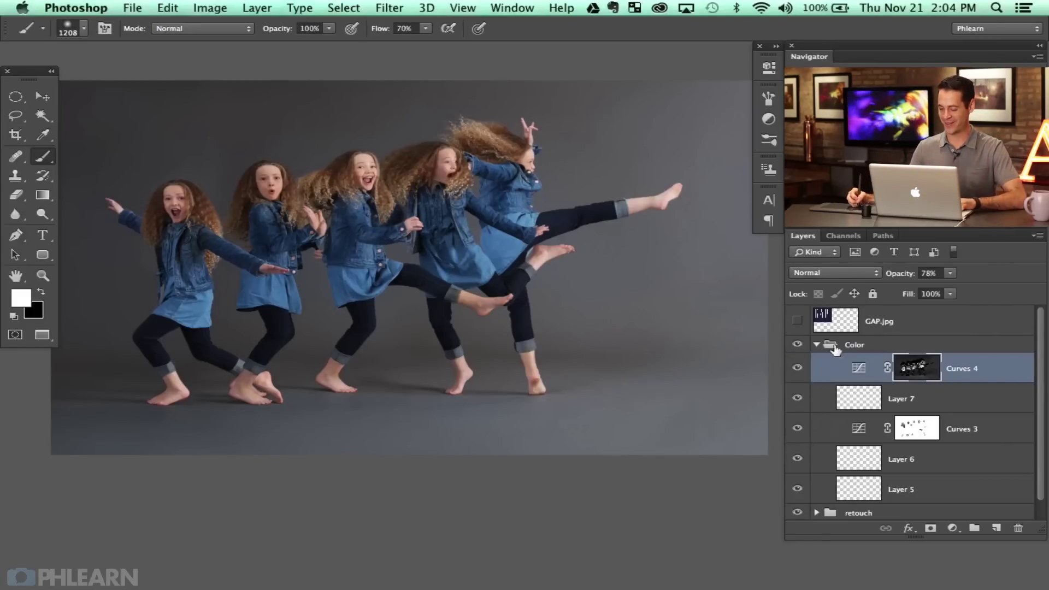
# Collapse the Color group and compare the full image with the group hidden and shown.
pyautogui.moveTo(658, 361); pyautogui.dragTo(620, 360)
pyautogui.press('super+minus')
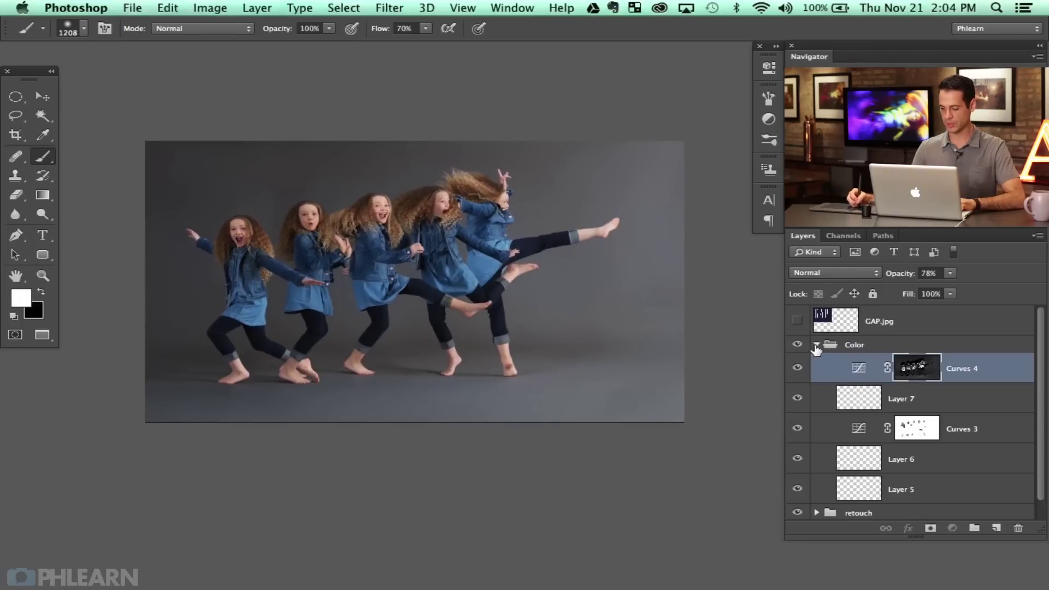
pyautogui.click(816, 344)
pyautogui.click(798, 345)
pyautogui.click(797, 345)
pyautogui.click(797, 345)
pyautogui.click(797, 344)
pyautogui.click(797, 348)
pyautogui.click(797, 349)
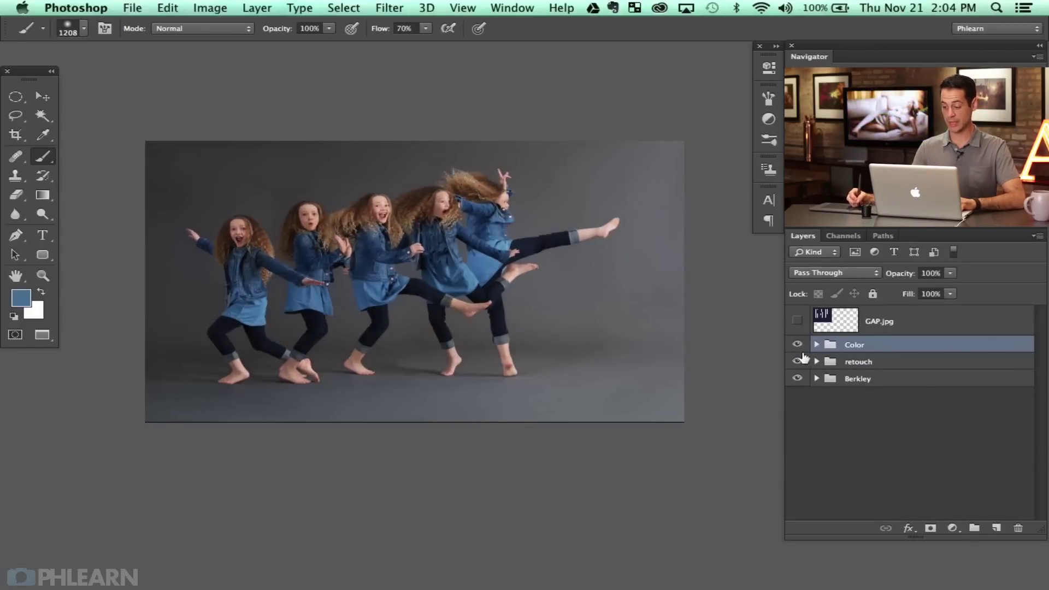
# Show the GAP.jpg logo layer and move the logo to the lower-right area of the image.
pyautogui.click(797, 321)
pyautogui.click(879, 321)
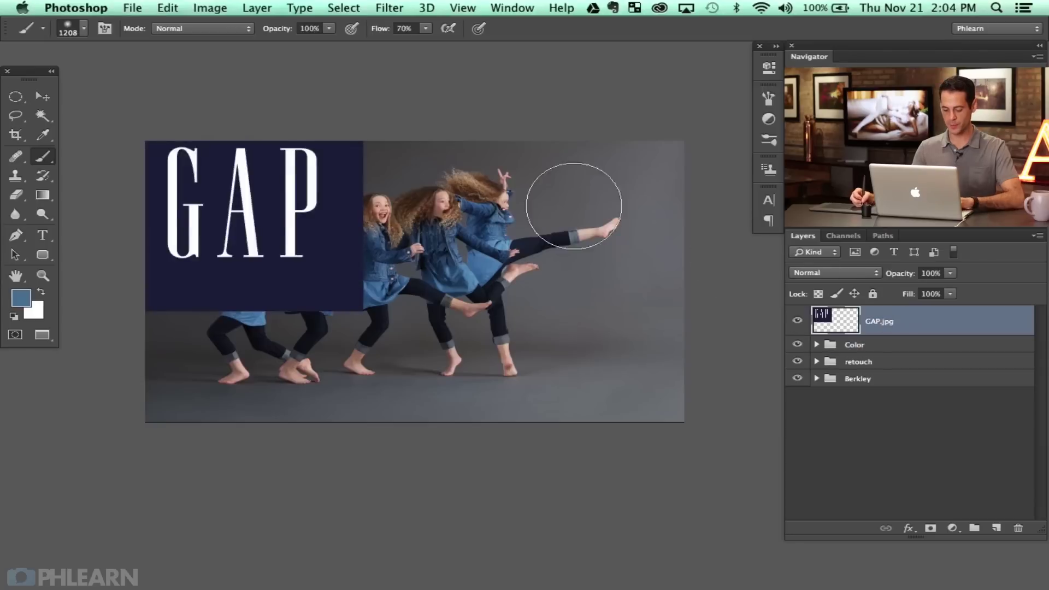
pyautogui.press('v')
pyautogui.moveTo(290, 258); pyautogui.dragTo(591, 349)
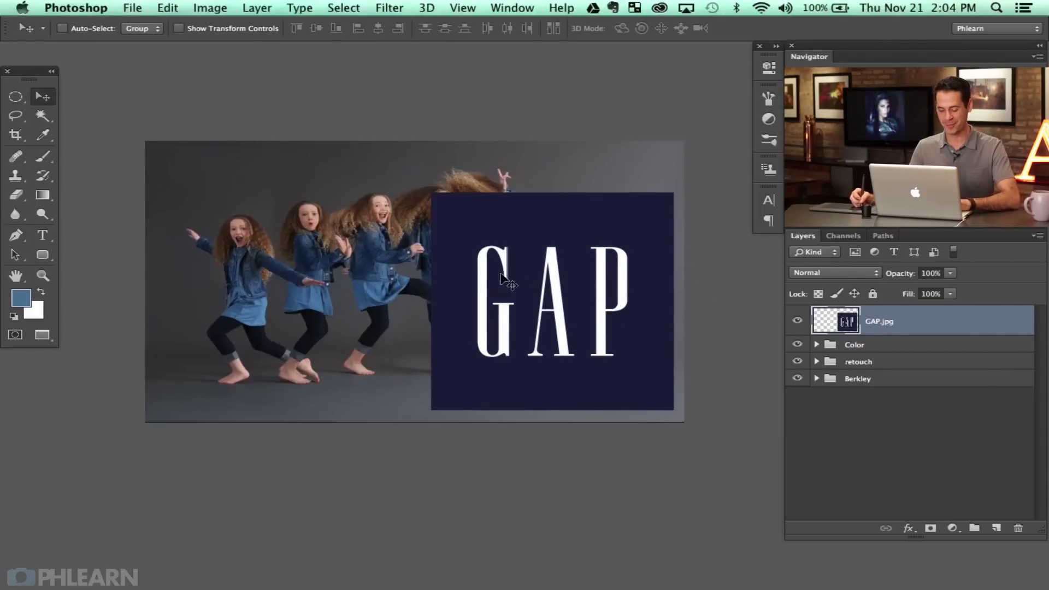
# Scale the GAP logo down to roughly a third of its size, keeping its lower-right corner in place.
pyautogui.press('super+t')
pyautogui.moveTo(430, 191); pyautogui.dragTo(588, 333)
pyautogui.press('Return')
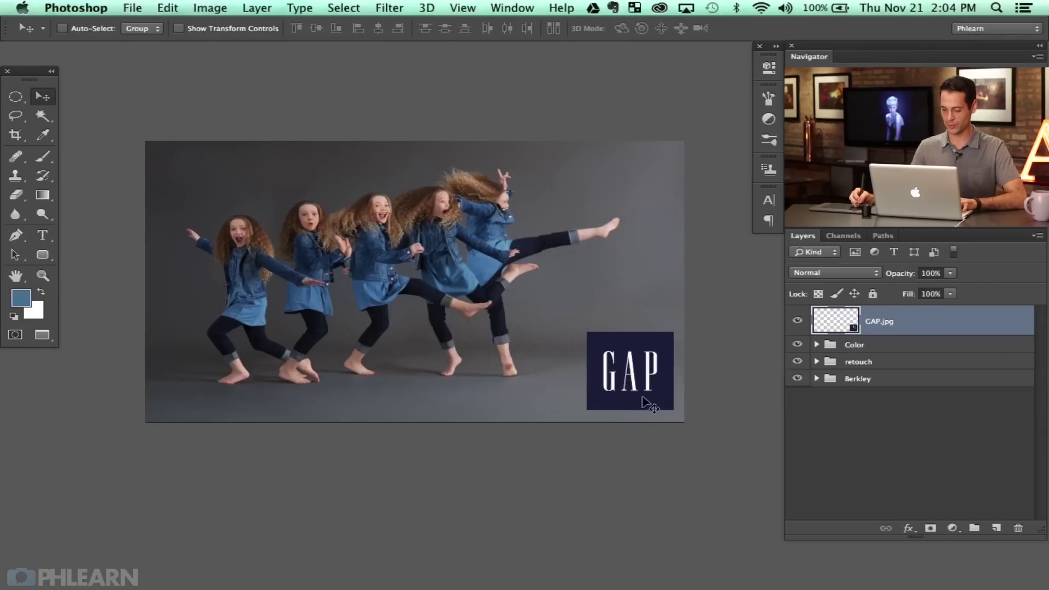
# Move the GAP logo slightly up and left, leaving more margin to the image's right and lower edges.
pyautogui.moveTo(653, 442)
pyautogui.mouseDown()
pyautogui.moveTo(657, 455)
pyautogui.moveTo(626, 430)
pyautogui.moveTo(631, 447)
pyautogui.moveTo(635, 437)
pyautogui.mouseUp()
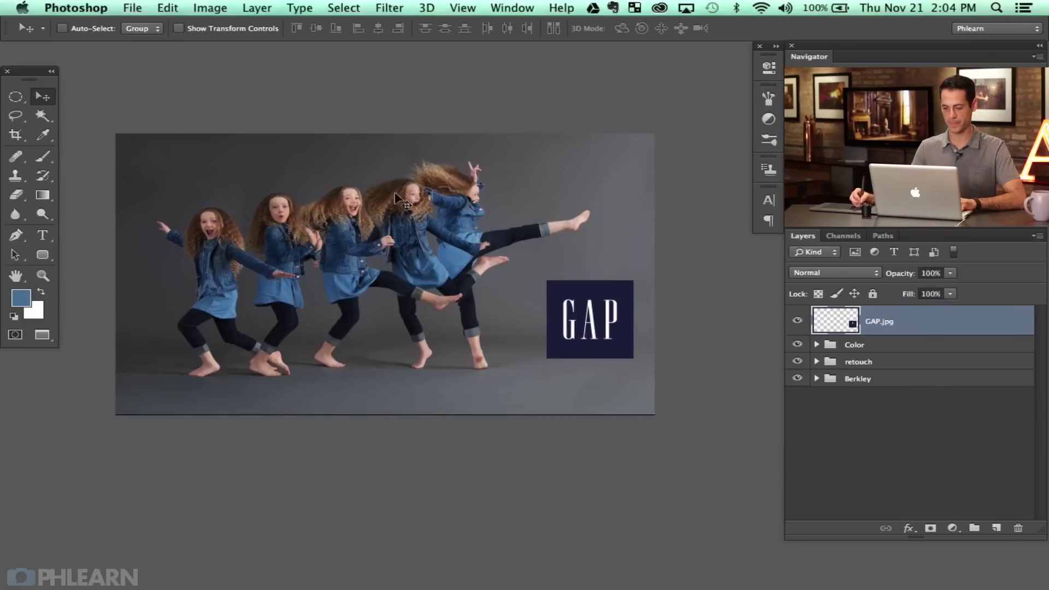
pyautogui.moveTo(608, 345); pyautogui.dragTo(604, 345)
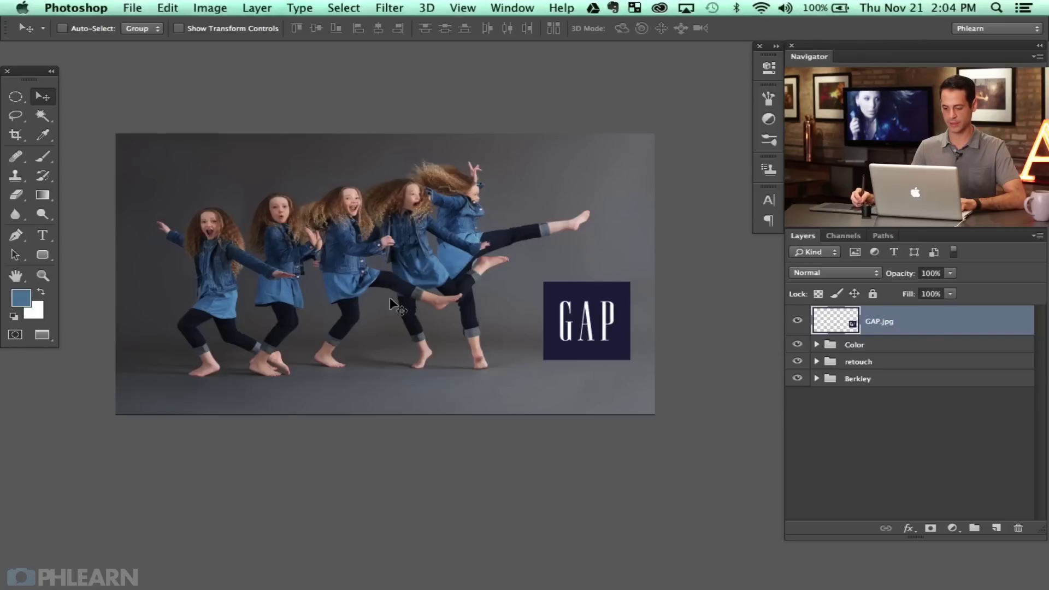
# Crop the image slightly inward from its edges and shift the picture within the crop frame to trim the borders.
pyautogui.press('c')
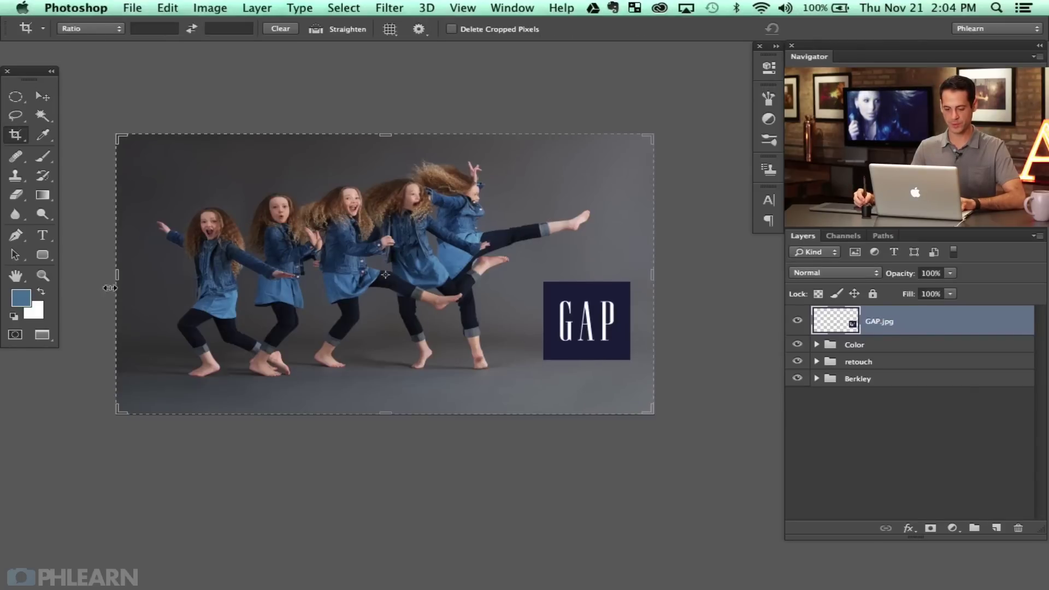
pyautogui.moveTo(121, 138); pyautogui.dragTo(126, 140)
pyautogui.press('Down')
pyautogui.press('Down')
pyautogui.press('Down')
pyautogui.press('Down')
pyautogui.press('Down')
pyautogui.press('Down')
pyautogui.press('Down')
pyautogui.press('Down')
pyautogui.press('Down')
pyautogui.press('Down')
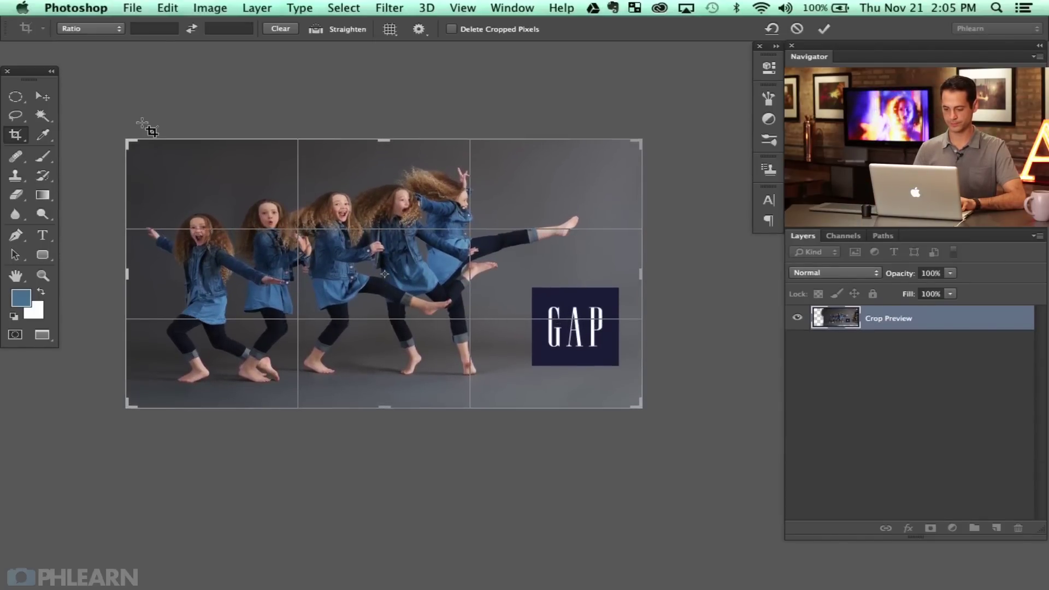
pyautogui.press('Return')
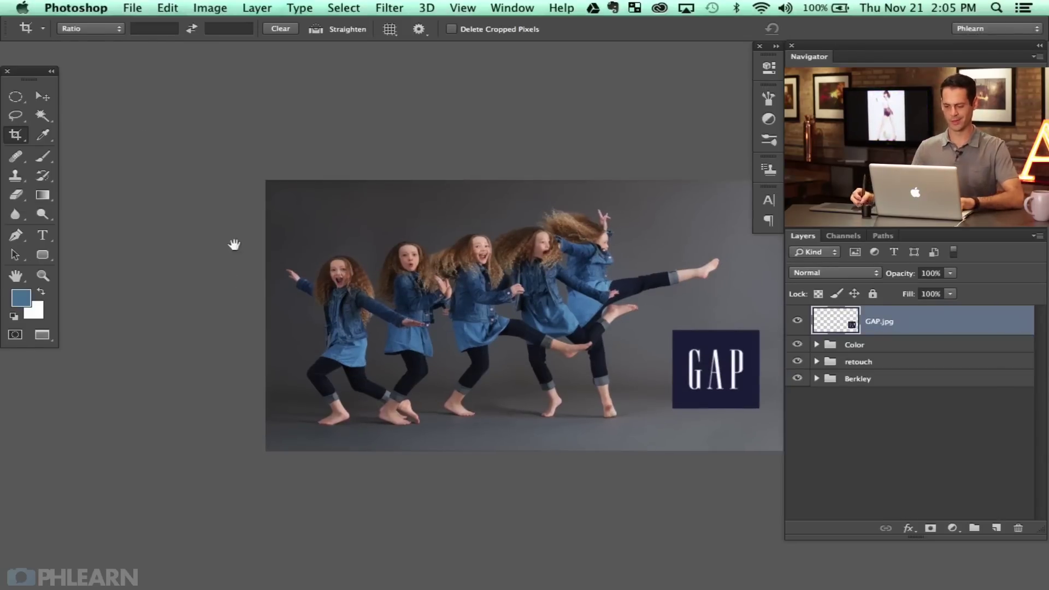
# Add a drop shadow to the GAP.jpg layer with 26% opacity, 53° angle, 69 px distance and 79 px size.
pyautogui.moveTo(325, 265); pyautogui.dragTo(358, 269)
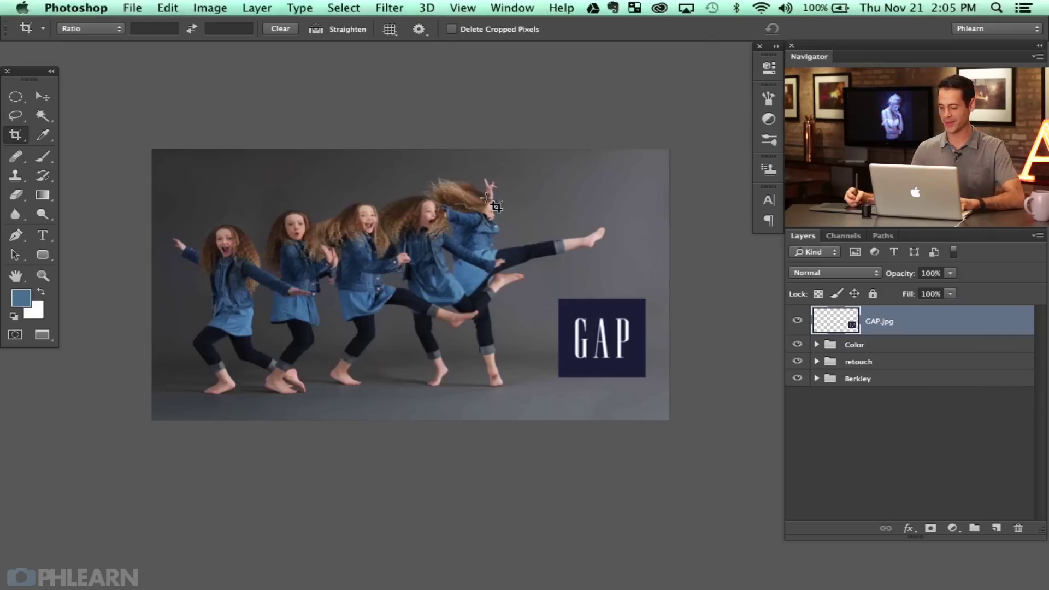
pyautogui.scroll(-2, 572, 358)
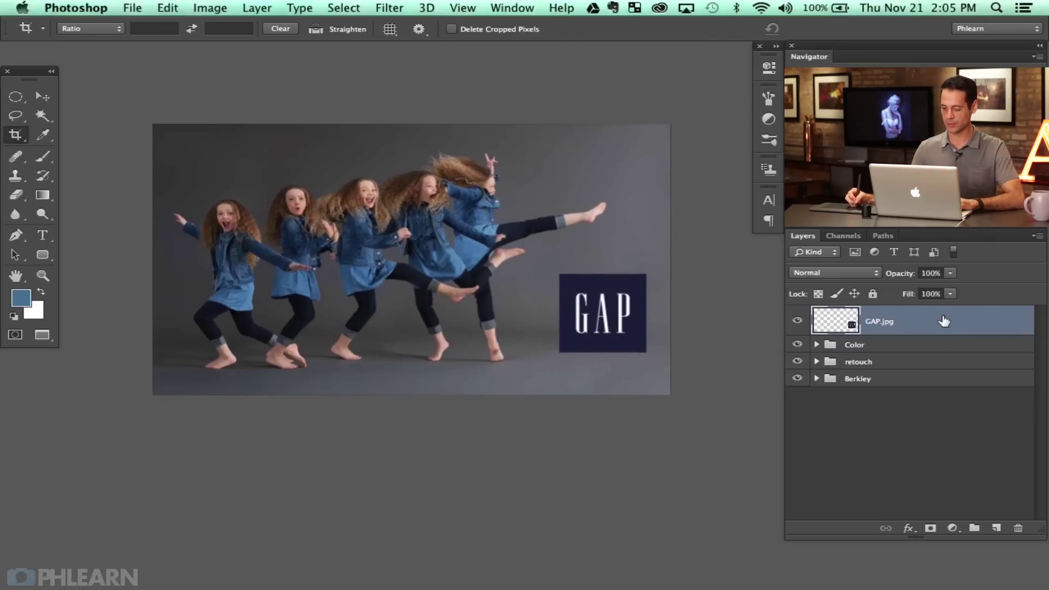
pyautogui.doubleClick(929, 327)
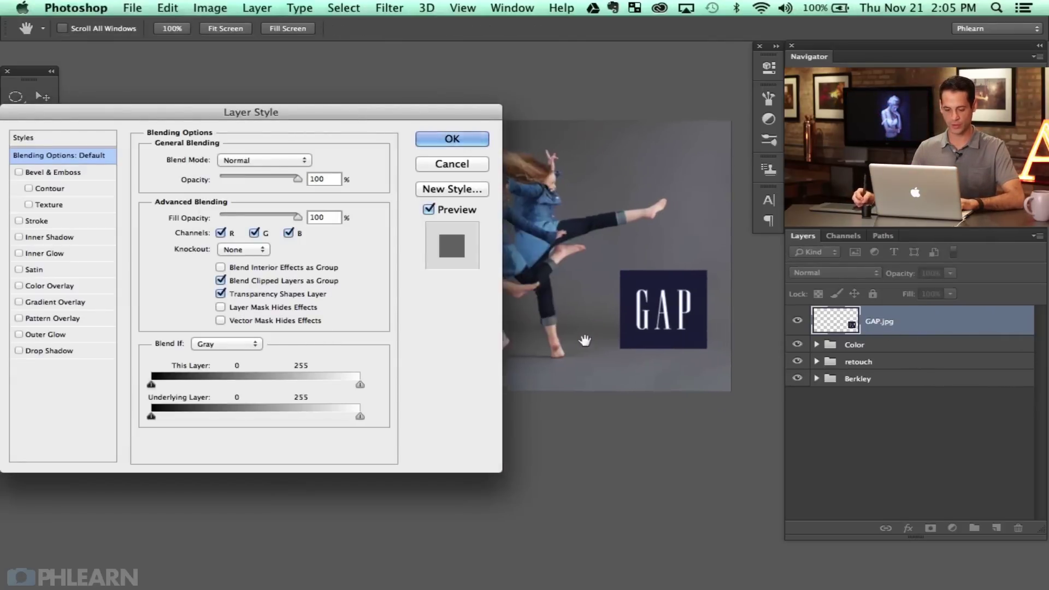
pyautogui.click(48, 351)
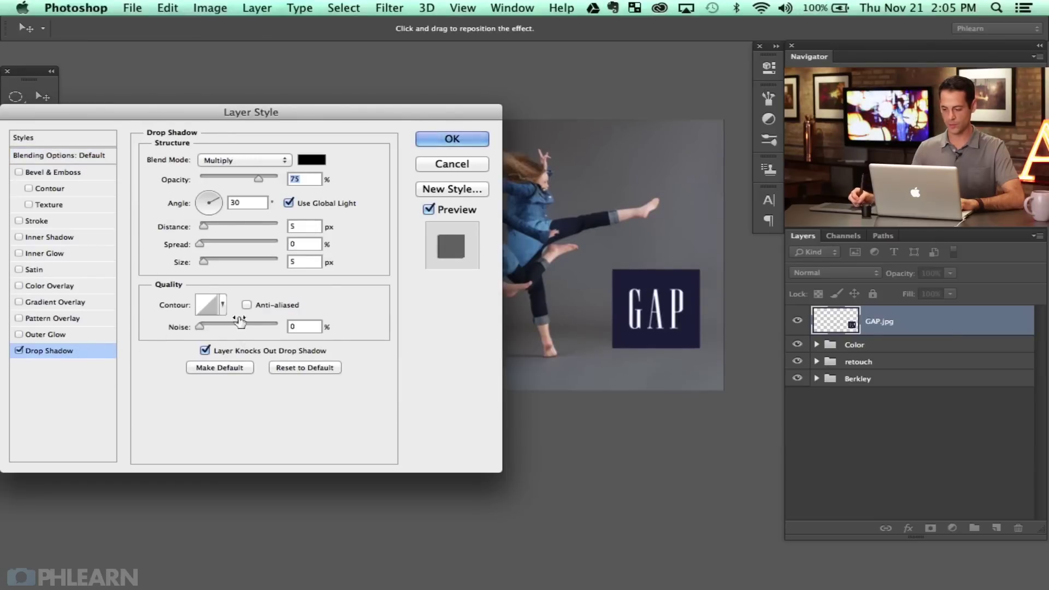
pyautogui.moveTo(647, 358)
pyautogui.mouseDown()
pyautogui.moveTo(718, 356)
pyautogui.moveTo(633, 360)
pyautogui.mouseUp()
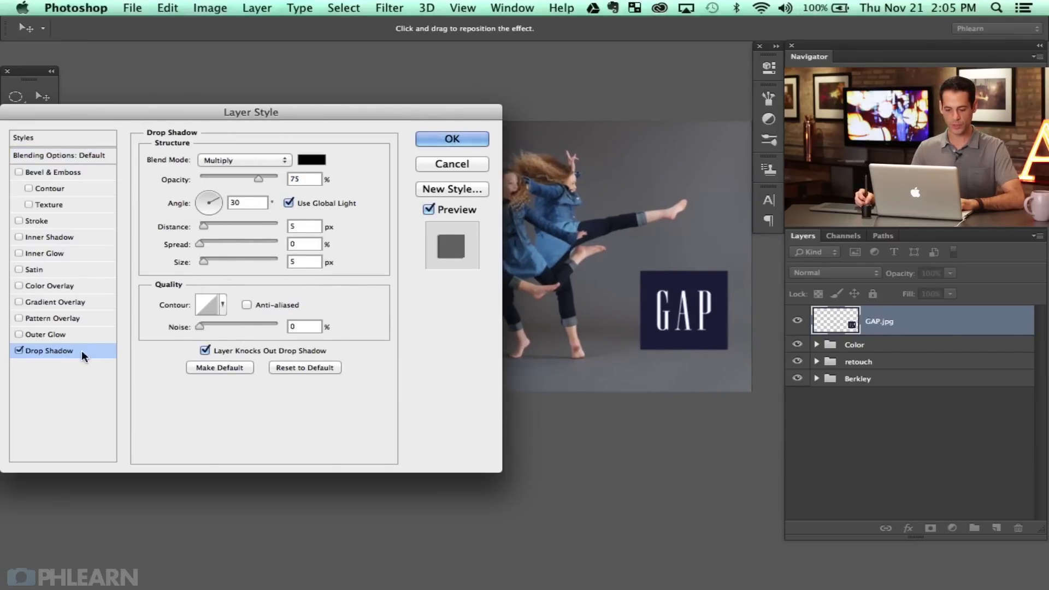
pyautogui.moveTo(213, 221); pyautogui.dragTo(233, 222)
pyautogui.moveTo(208, 262); pyautogui.dragTo(229, 261)
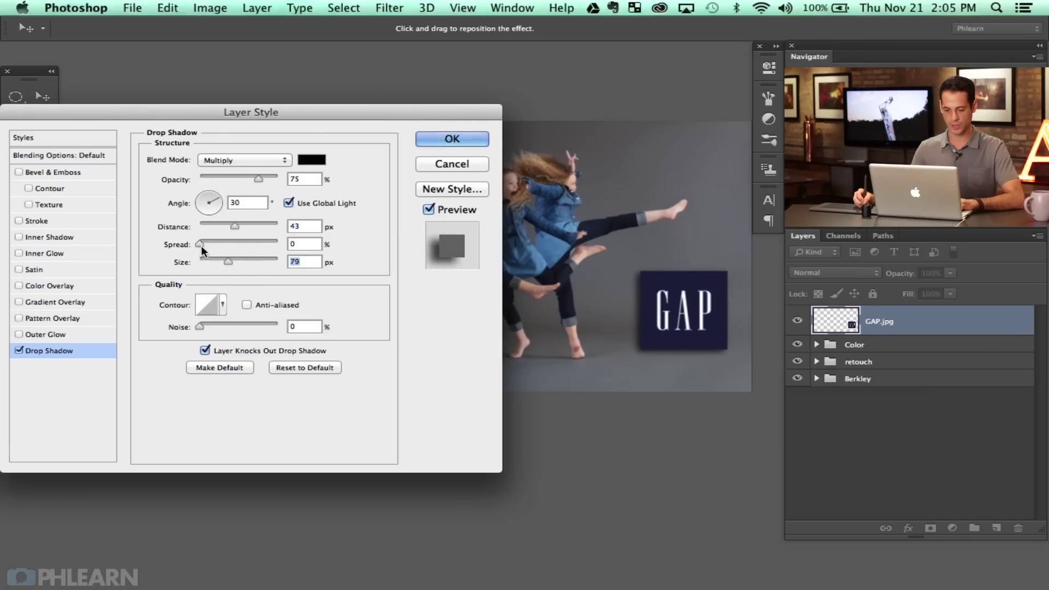
pyautogui.moveTo(241, 222); pyautogui.dragTo(219, 179)
pyautogui.click(218, 199)
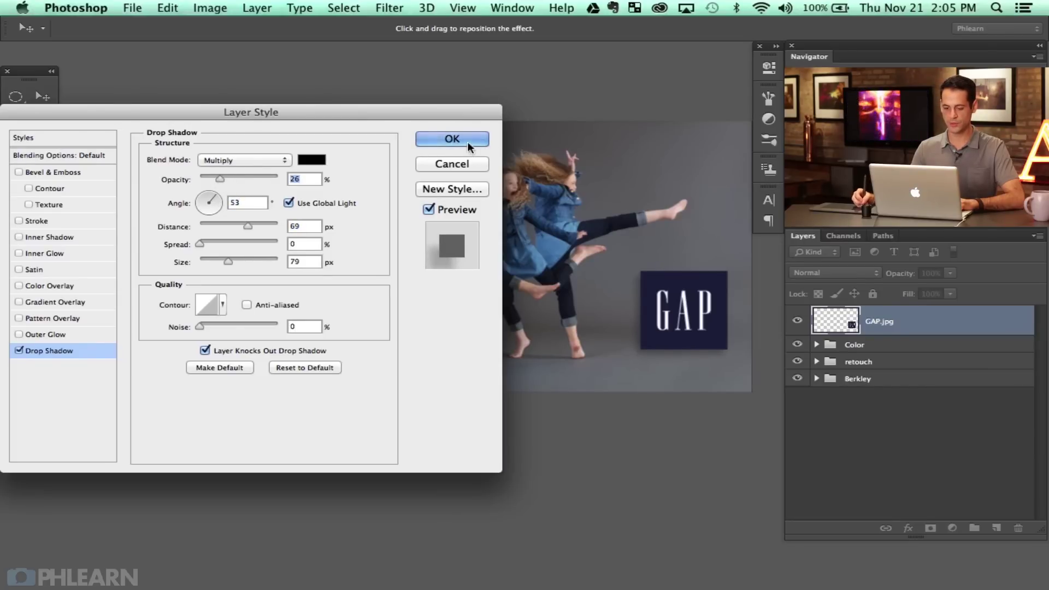
pyautogui.click(429, 209)
pyautogui.click(428, 210)
pyautogui.click(429, 209)
pyautogui.click(429, 209)
pyautogui.click(473, 140)
# Compare the composite with the shadowed GAP logo layer hidden and shown.
pyautogui.click(797, 321)
pyautogui.click(797, 321)
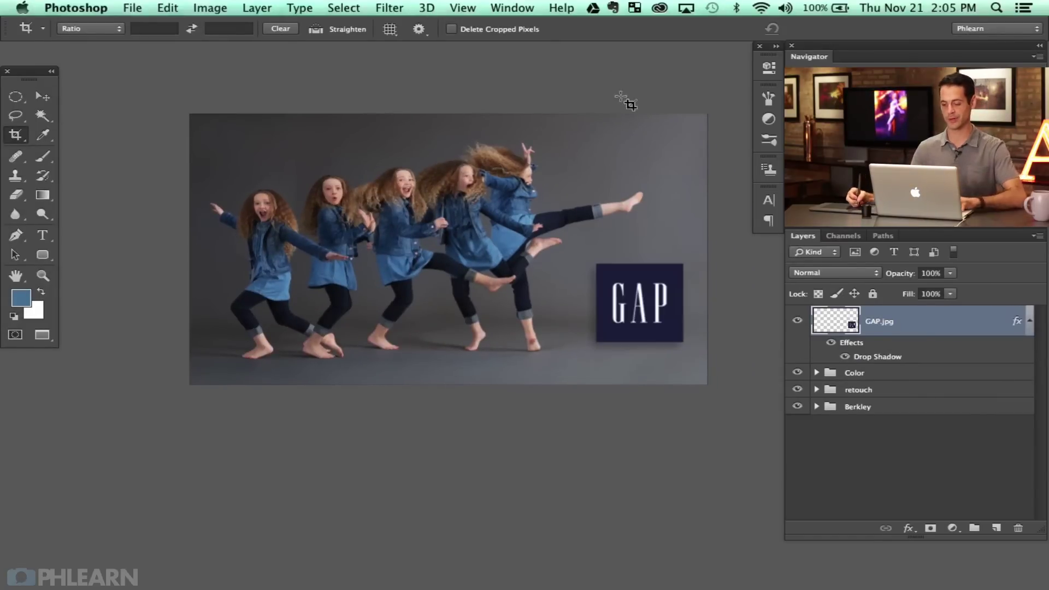
pyautogui.moveTo(583, 309); pyautogui.dragTo(557, 316)
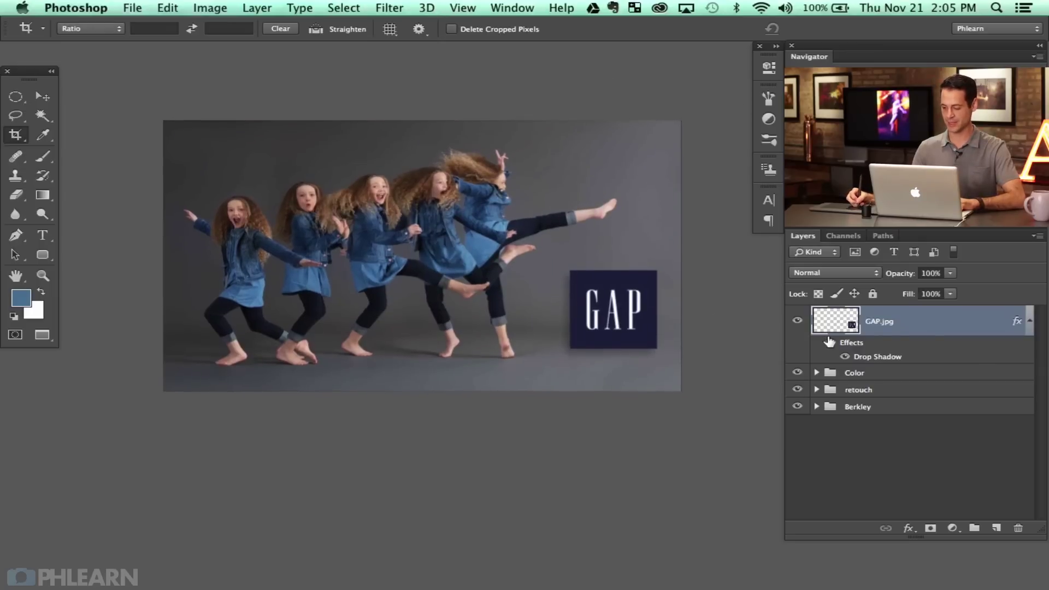
pyautogui.click(799, 322)
pyautogui.click(799, 322)
pyautogui.click(799, 323)
pyautogui.moveTo(665, 380); pyautogui.dragTo(648, 382)
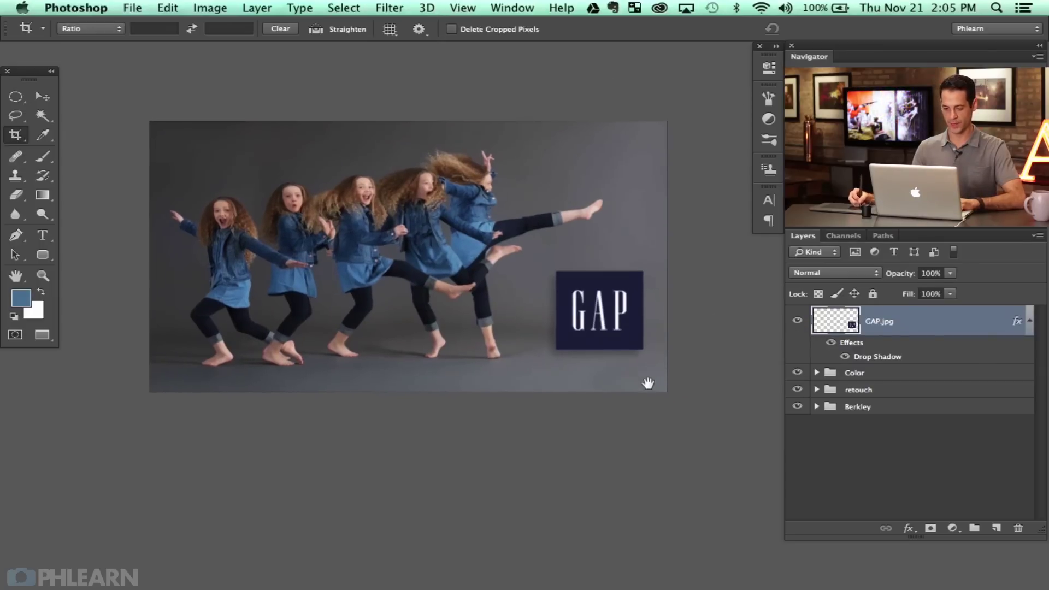
# Expand the Color group and add a new Curves adjustment layer above Curves 4.
pyautogui.click(890, 370)
pyautogui.click(816, 374)
pyautogui.click(965, 403)
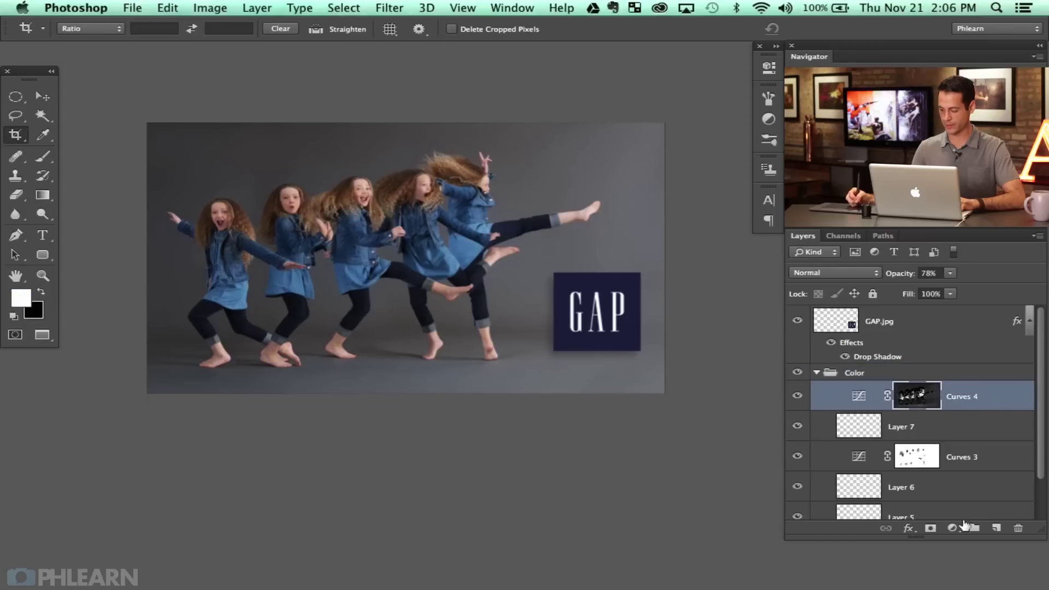
pyautogui.click(952, 529)
pyautogui.click(978, 557)
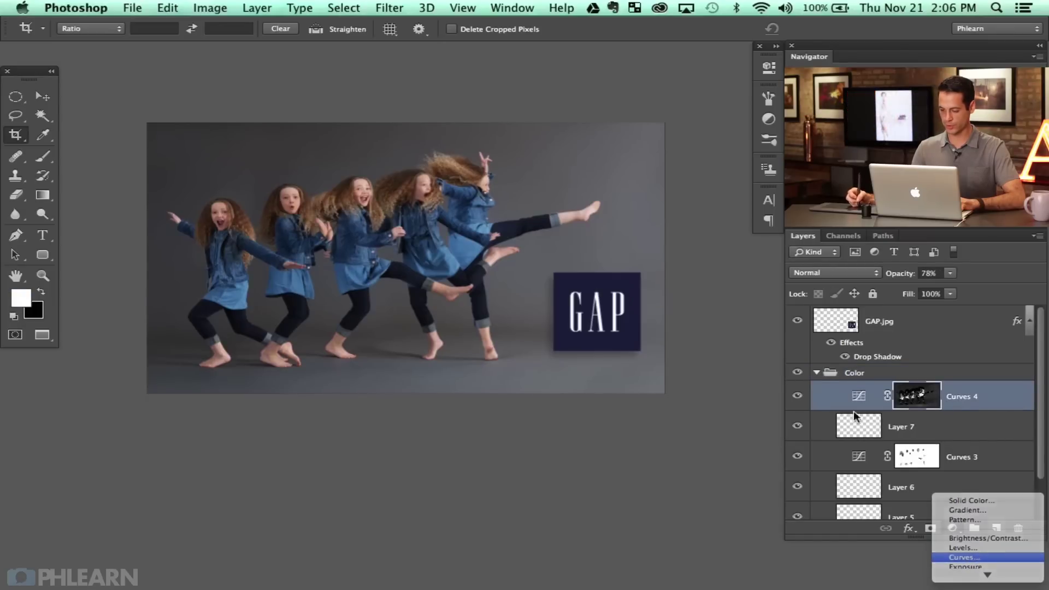
pyautogui.moveTo(434, 291); pyautogui.dragTo(366, 356)
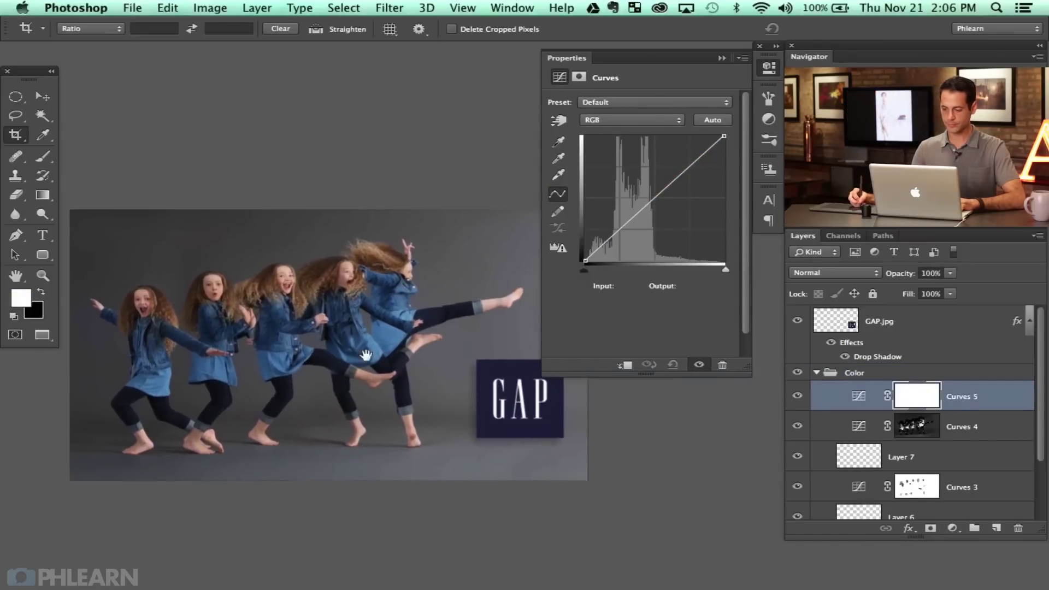
# Raise the midtones of the new curve from input 101 to output 119 in Blue and from 122 to 128 in Green.
pyautogui.click(601, 120)
pyautogui.click(613, 146)
pyautogui.moveTo(638, 213); pyautogui.dragTo(641, 202)
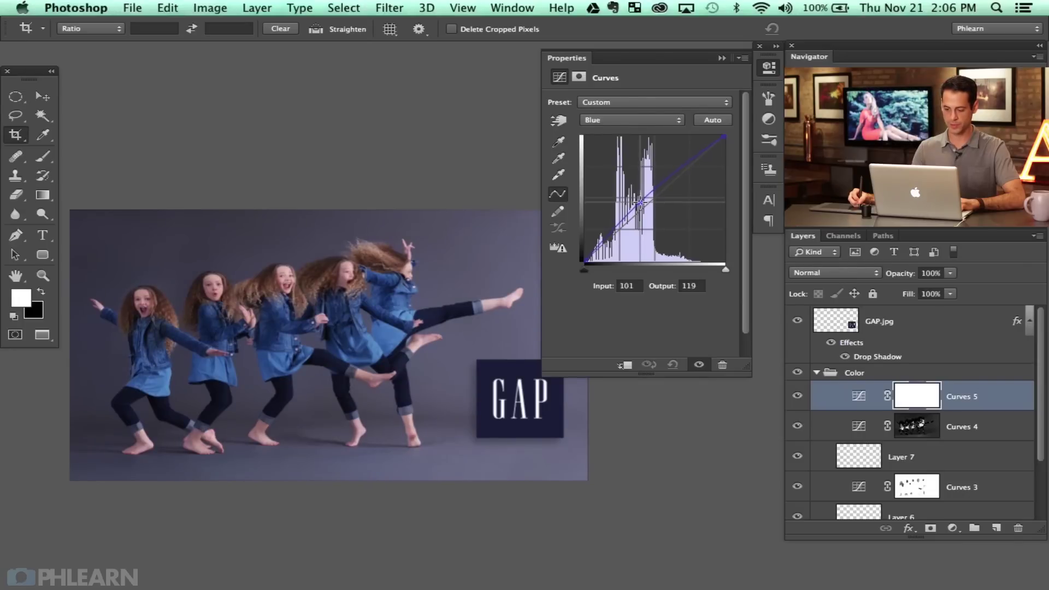
pyautogui.click(626, 120)
pyautogui.click(623, 108)
pyautogui.moveTo(650, 203); pyautogui.dragTo(651, 196)
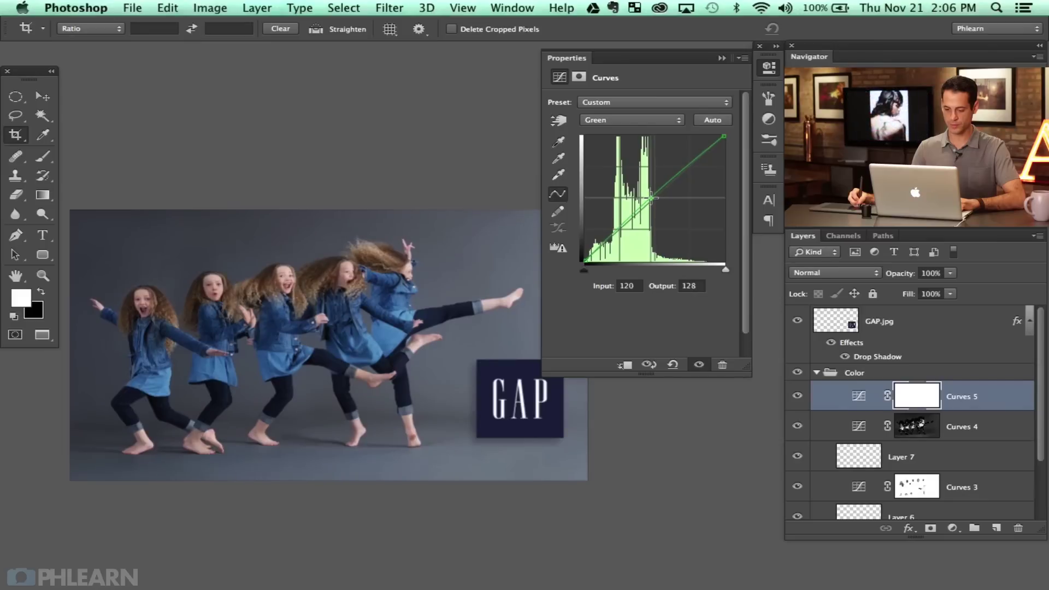
pyautogui.moveTo(651, 198); pyautogui.dragTo(653, 198)
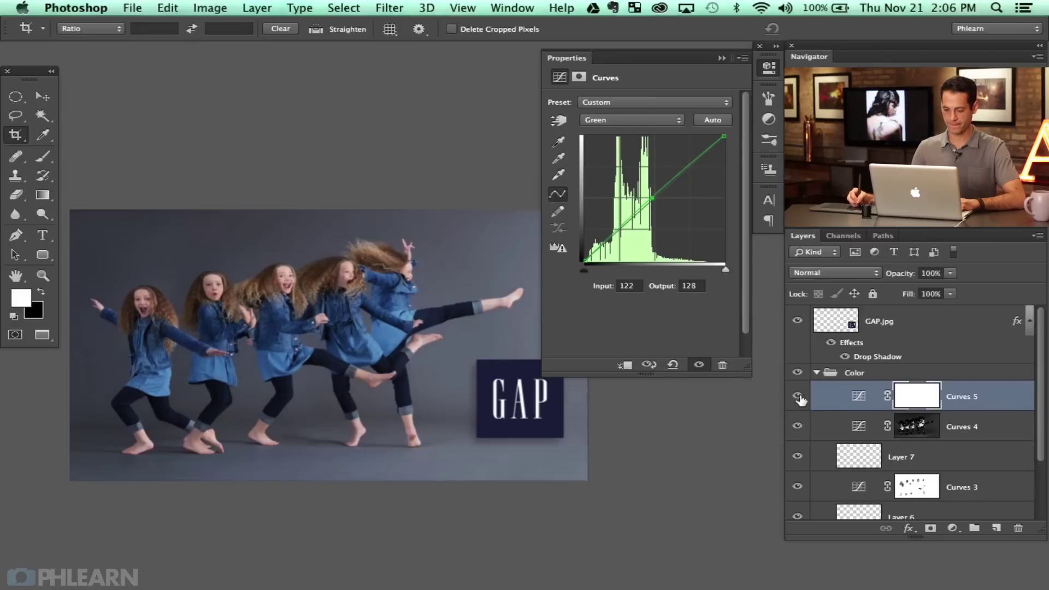
# Close the curve settings and compare the image with Curves 5 hidden and shown.
pyautogui.click(768, 67)
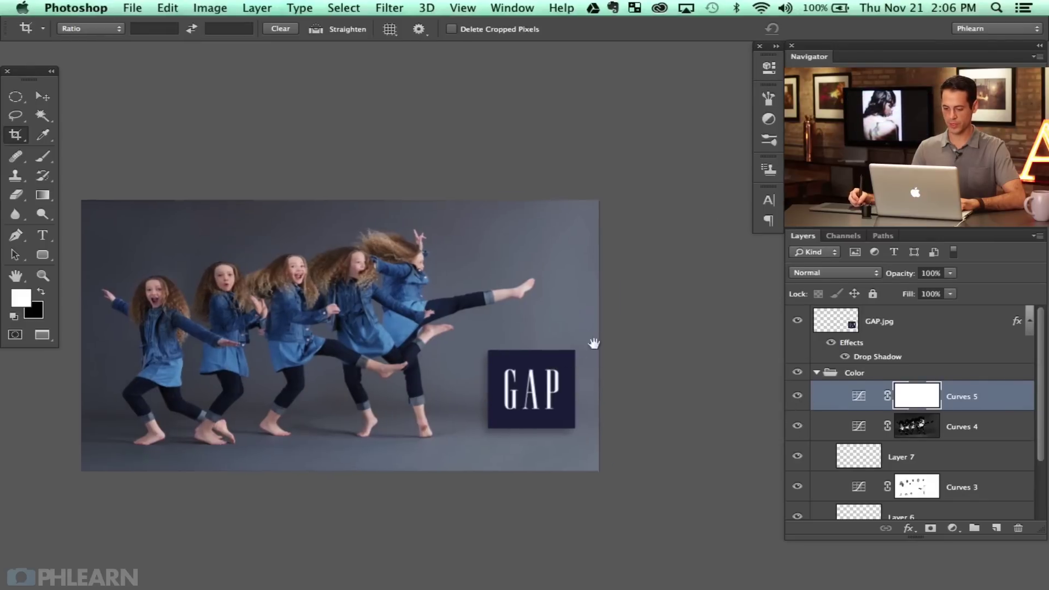
pyautogui.click(797, 397)
pyautogui.click(798, 398)
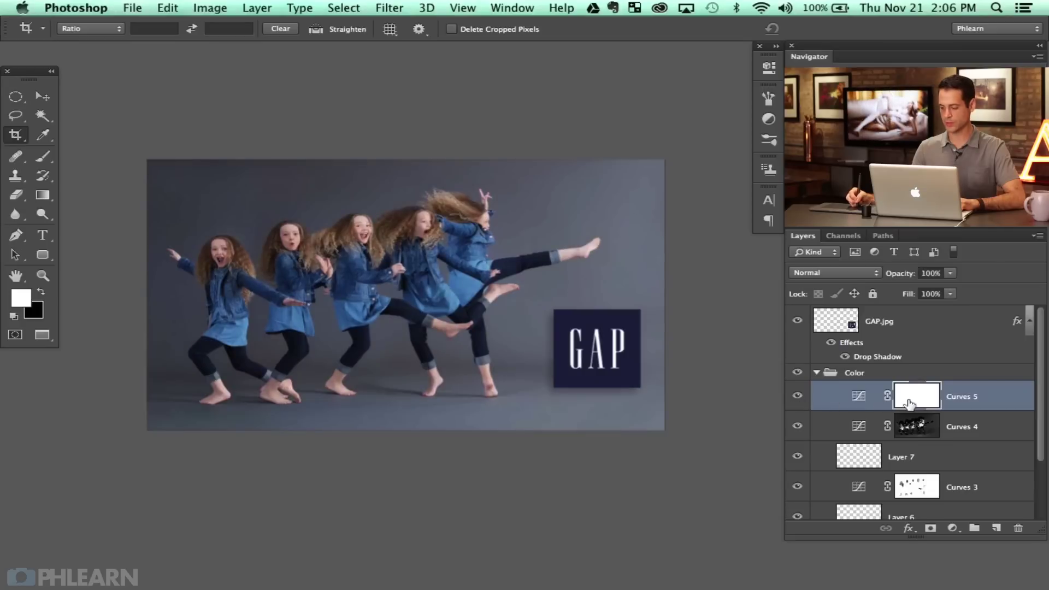
# Invert the Curves 5 mask to black and draw white-to-transparent gradients on it from the image's upper right toward the lower left.
pyautogui.hotkey('ctrl', 'i')
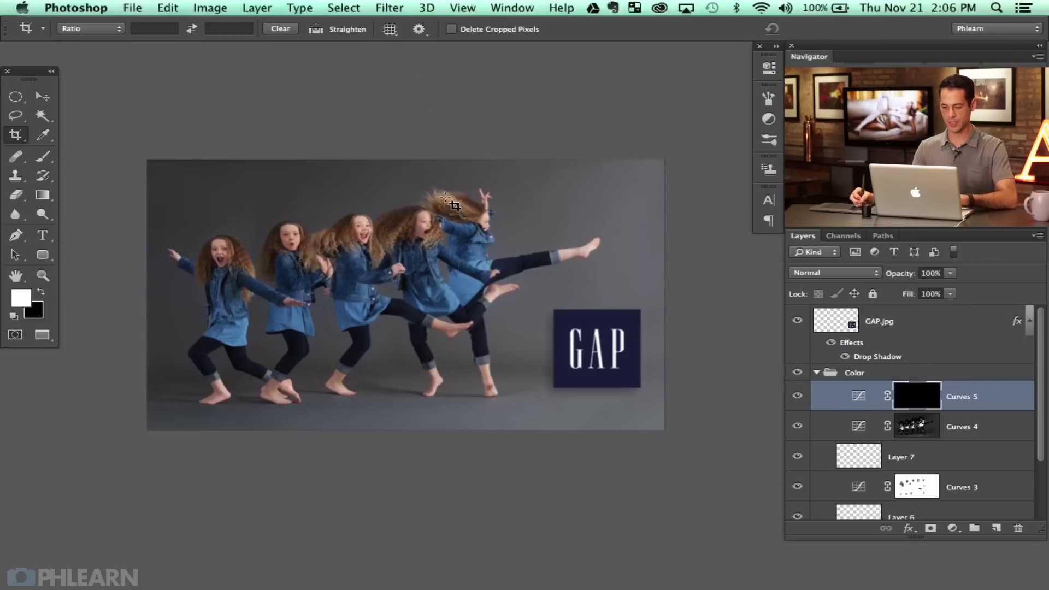
pyautogui.press('g')
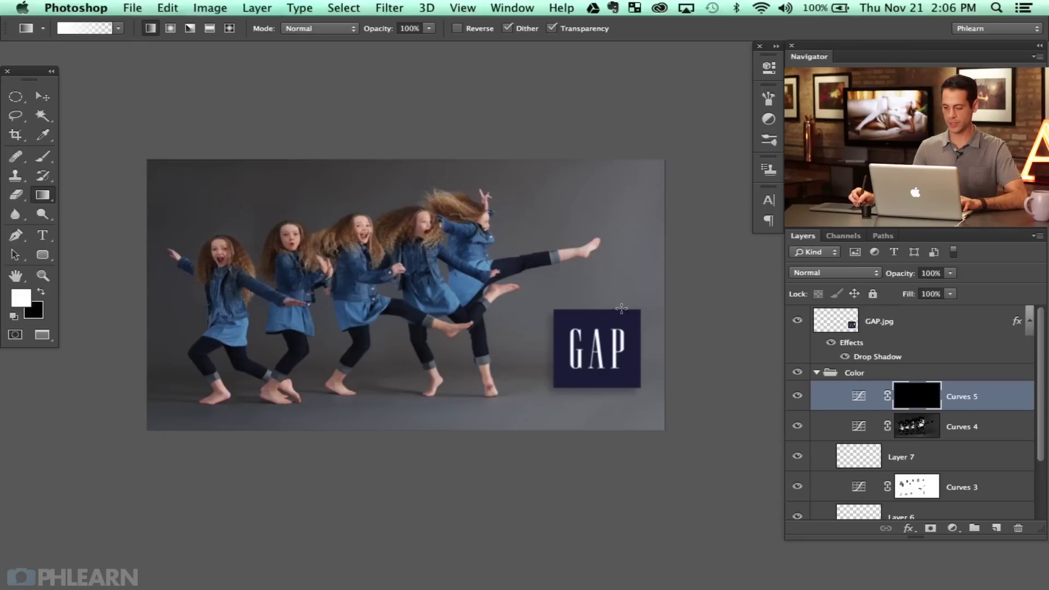
pyautogui.moveTo(605, 290); pyautogui.dragTo(131, 415)
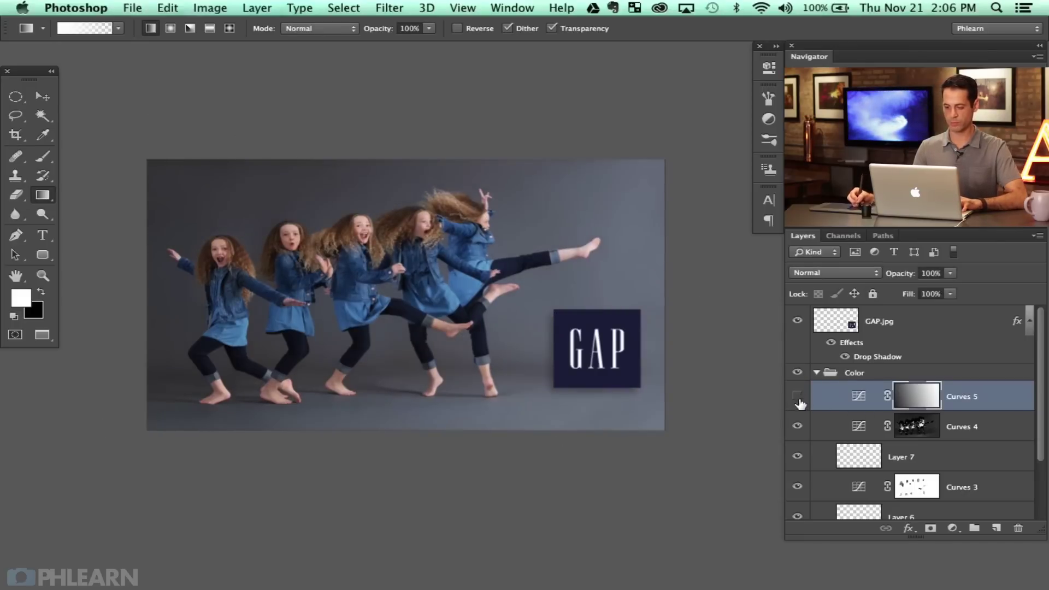
pyautogui.moveTo(679, 154); pyautogui.dragTo(22, 435)
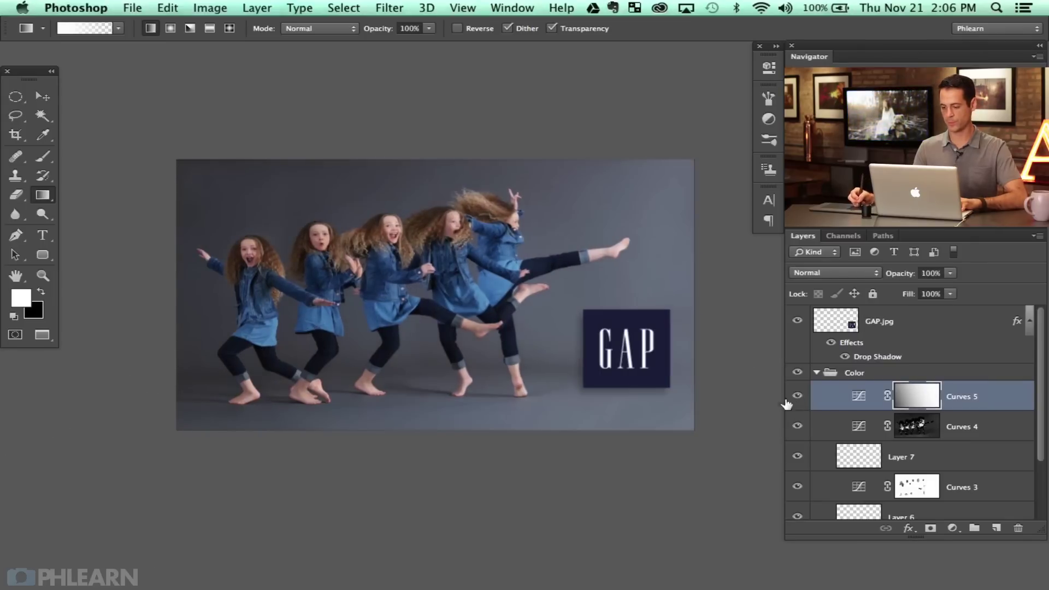
pyautogui.moveTo(635, 418); pyautogui.dragTo(601, 412)
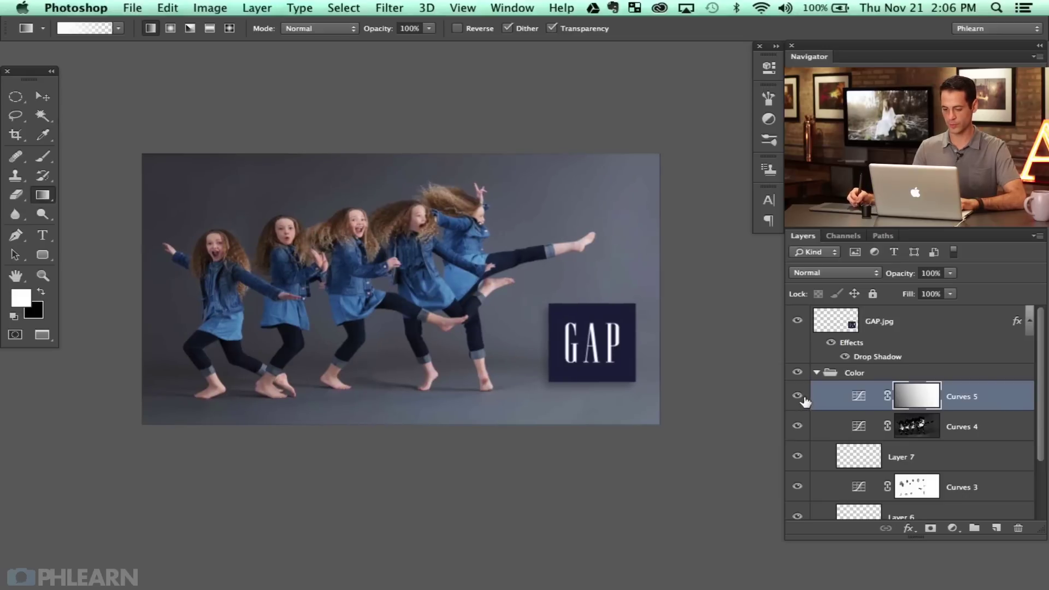
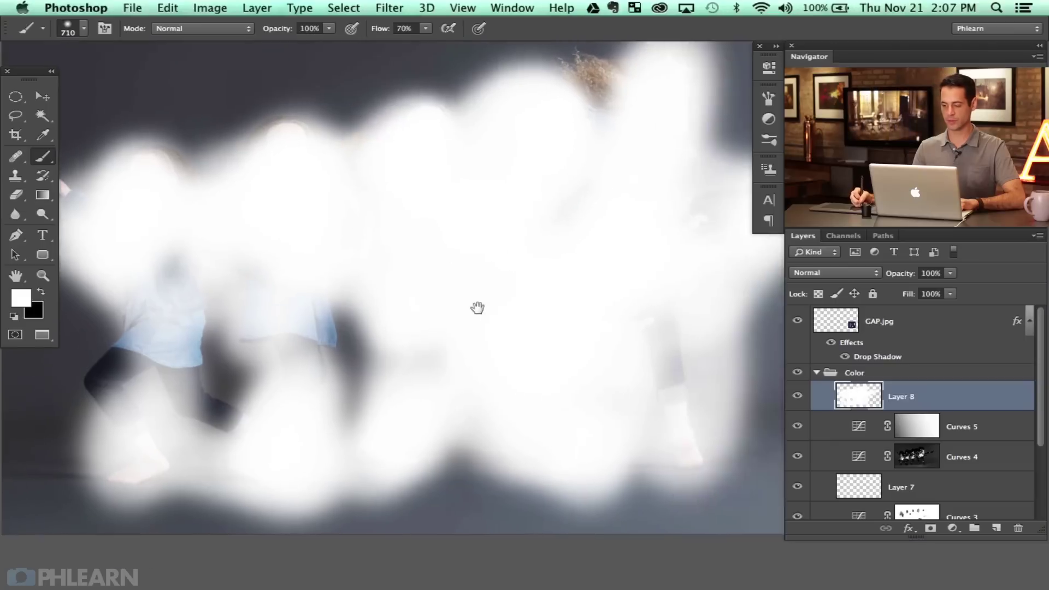
# Open Layer 8's blending options and split the underlying layer's black Blend If slider to 86 / 255.
pyautogui.press('super+minus')
pyautogui.press('super+minus')
pyautogui.press('super+plus')
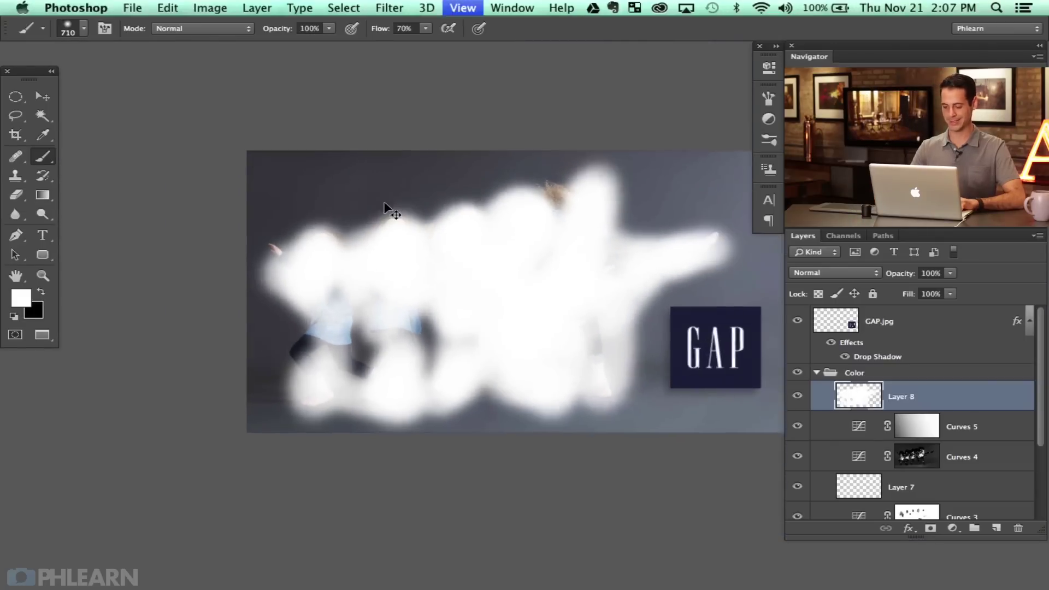
pyautogui.moveTo(521, 348); pyautogui.dragTo(484, 325)
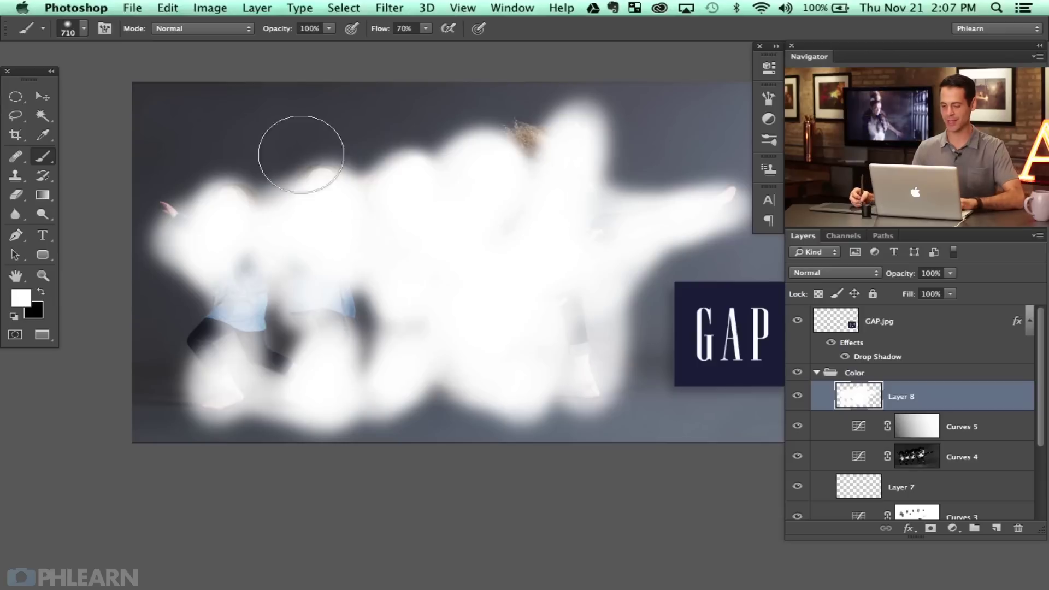
pyautogui.doubleClick(958, 400)
pyautogui.moveTo(593, 323); pyautogui.dragTo(626, 318)
pyautogui.moveTo(458, 110); pyautogui.dragTo(283, 83)
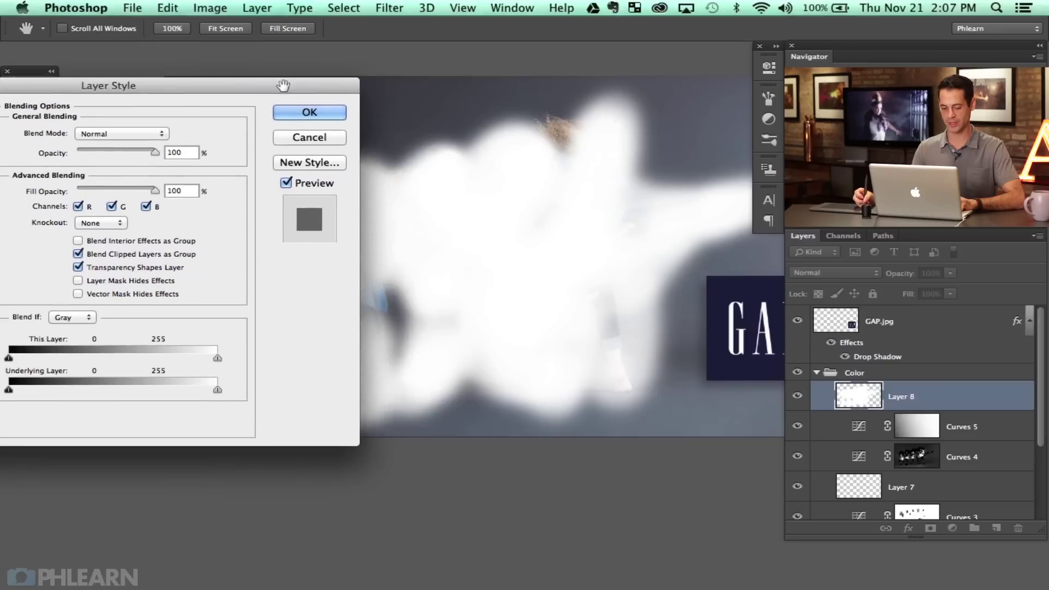
pyautogui.moveTo(8, 388); pyautogui.dragTo(84, 396)
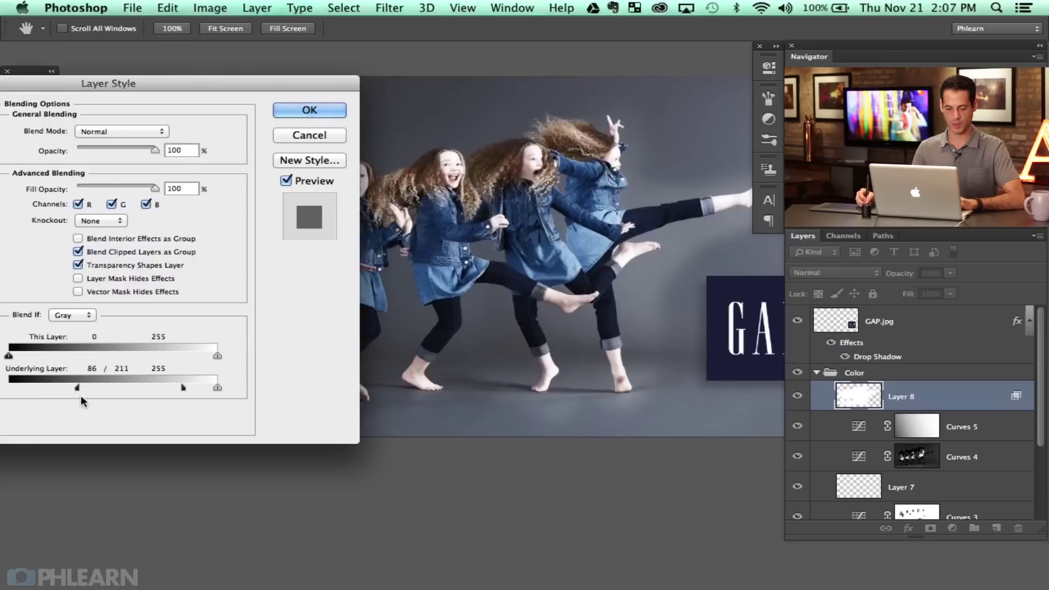
pyautogui.moveTo(198, 389); pyautogui.dragTo(229, 394)
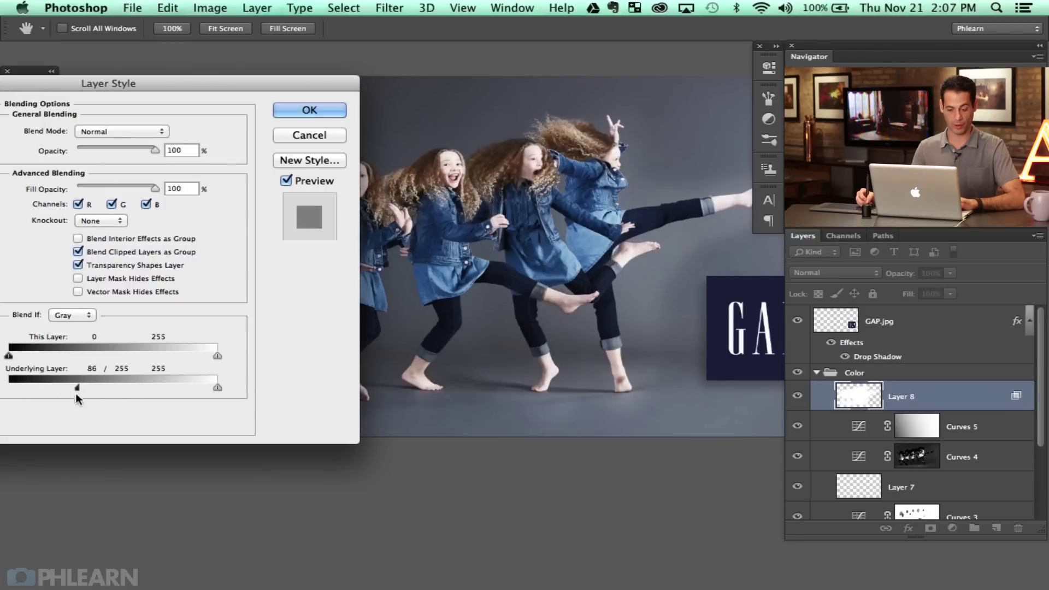
# Raise the lower half of the underlying layer's split black slider to about 187, and apply with 84% layer opacity.
pyautogui.moveTo(78, 388); pyautogui.dragTo(161, 387)
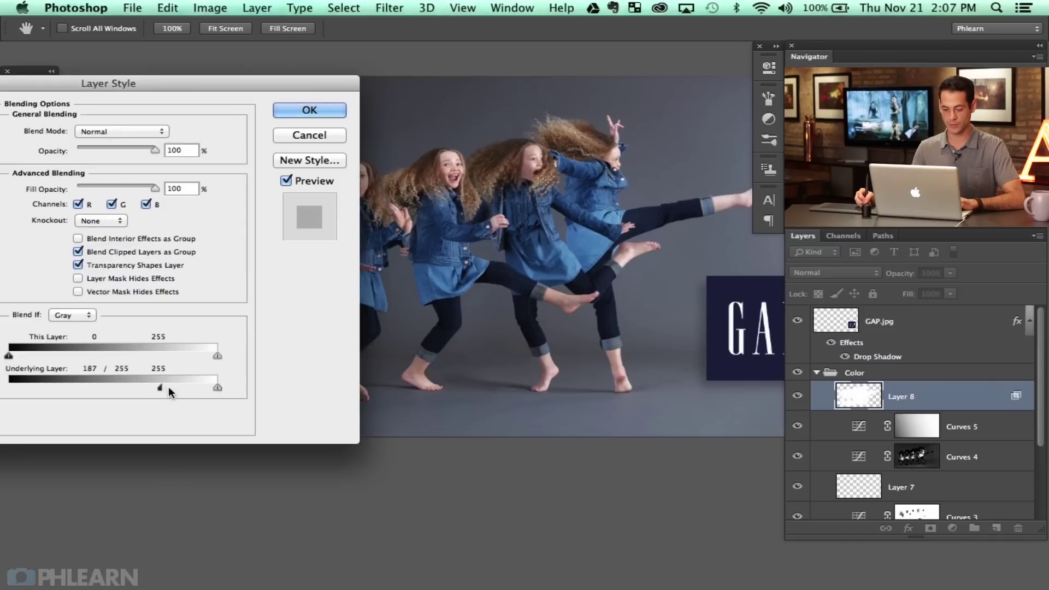
pyautogui.moveTo(155, 387)
pyautogui.mouseDown()
pyautogui.moveTo(141, 385)
pyautogui.moveTo(159, 386)
pyautogui.mouseUp()
pyautogui.moveTo(128, 147); pyautogui.dragTo(142, 150)
pyautogui.click(307, 111)
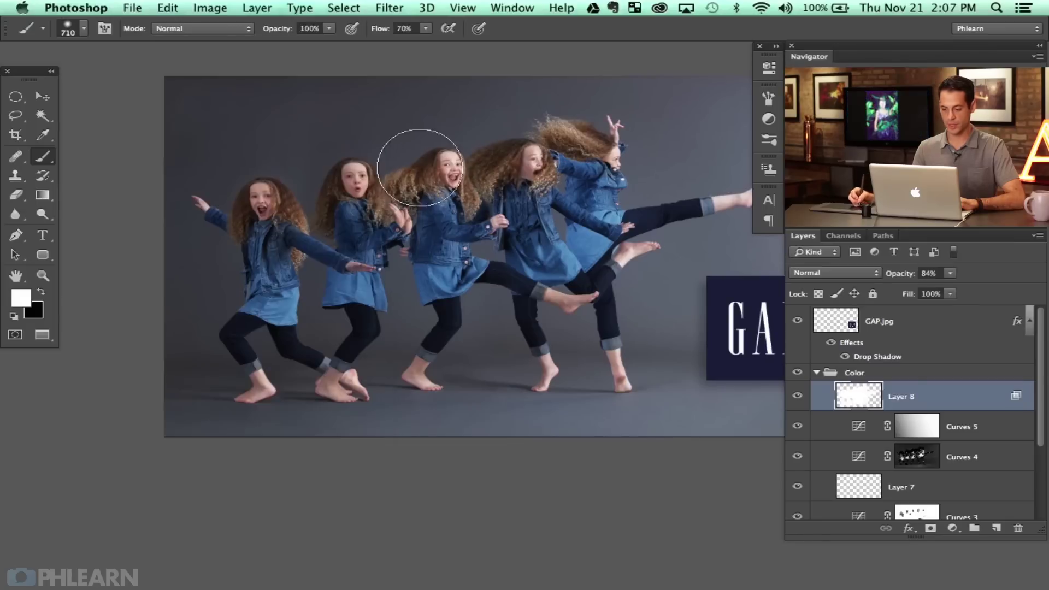
# Compare the image with Layer 8 hidden and shown, both as a whole and close up on the middle figures.
pyautogui.click(796, 397)
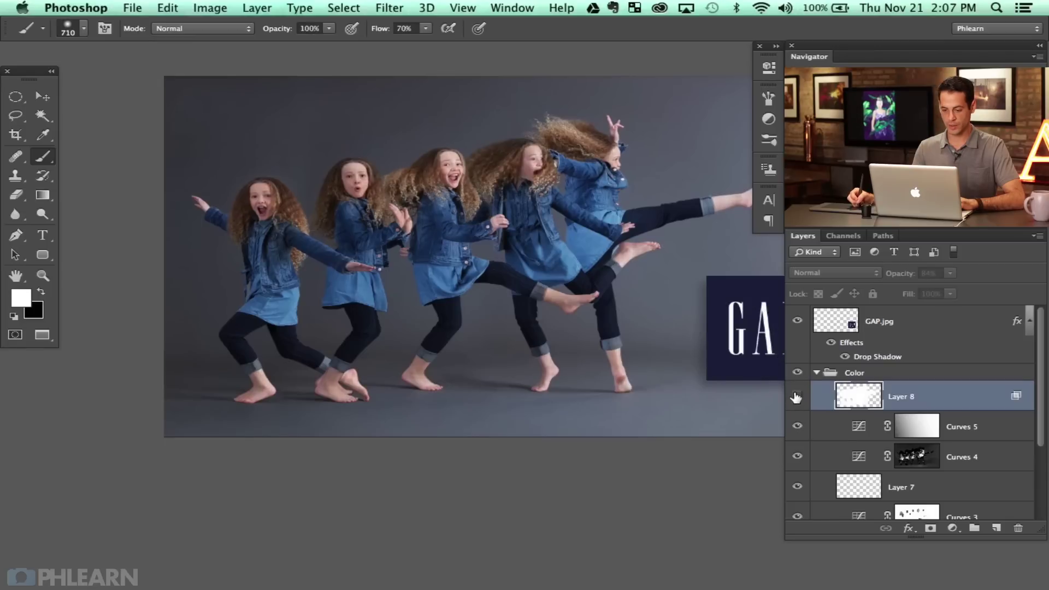
pyautogui.click(796, 397)
pyautogui.click(794, 397)
pyautogui.click(794, 396)
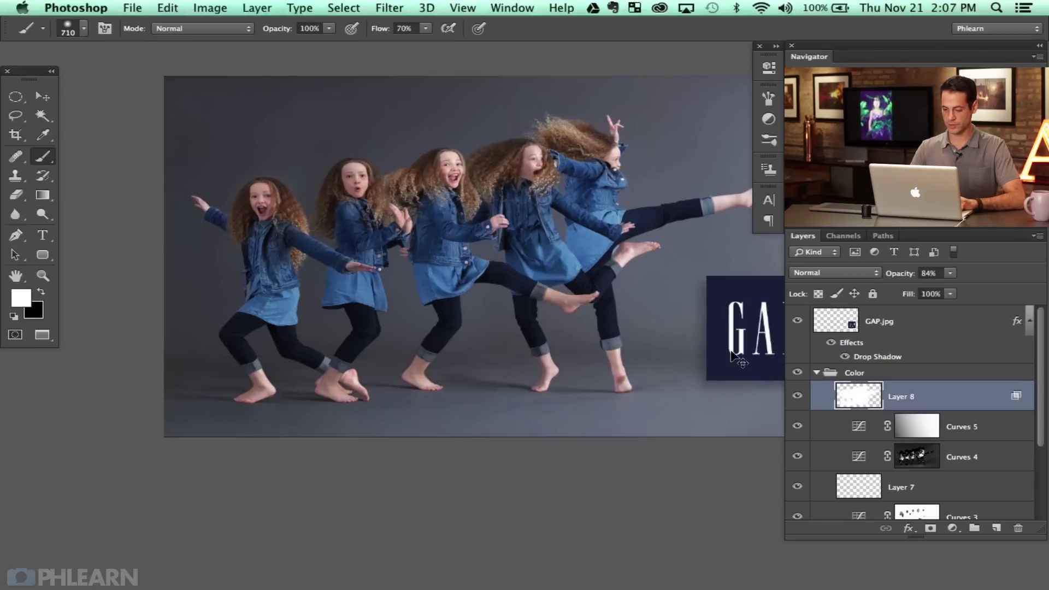
pyautogui.press('super+plus')
pyautogui.press('super+plus')
pyautogui.moveTo(500, 287); pyautogui.dragTo(487, 472)
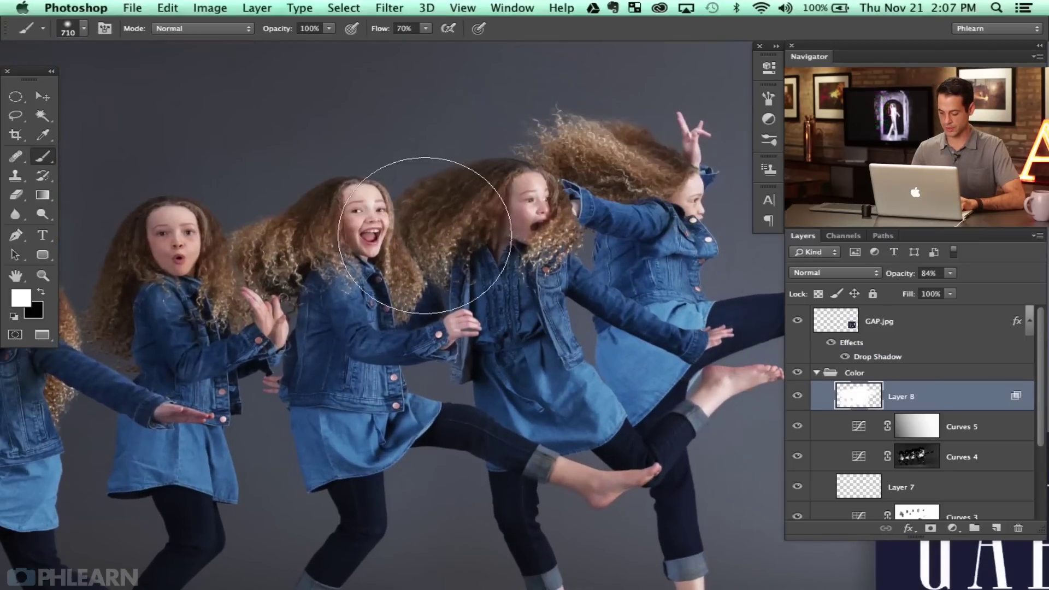
pyautogui.press('super+plus')
pyautogui.press('super+plus')
pyautogui.moveTo(425, 429); pyautogui.dragTo(441, 463)
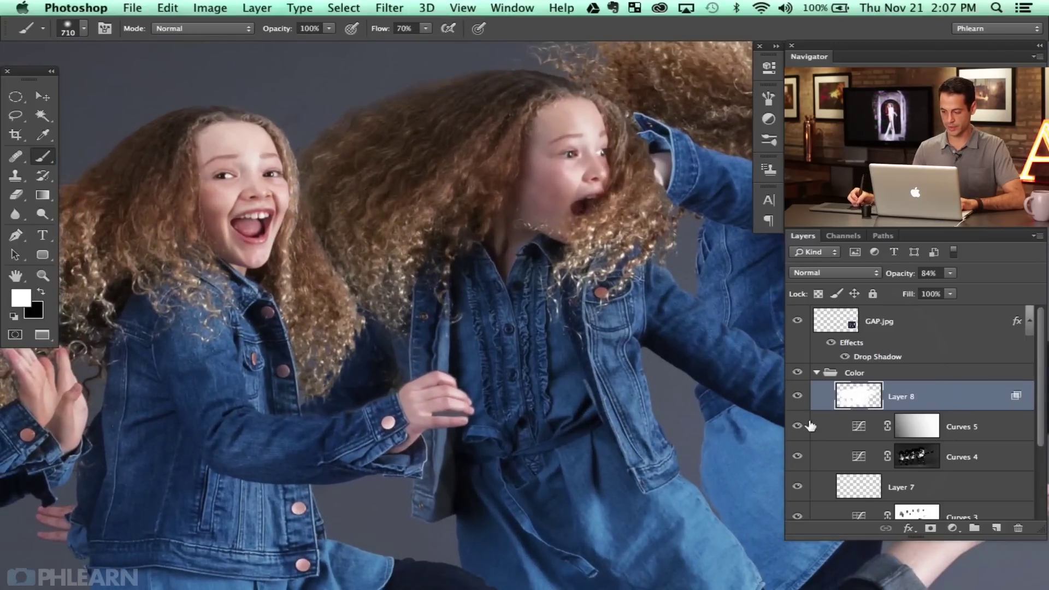
pyautogui.click(797, 398)
pyautogui.click(798, 398)
pyautogui.click(798, 398)
pyautogui.click(799, 399)
# Lower Layer 8's opacity to 74% while comparing the hair and denim detail with the layer hidden and shown.
pyautogui.click(802, 402)
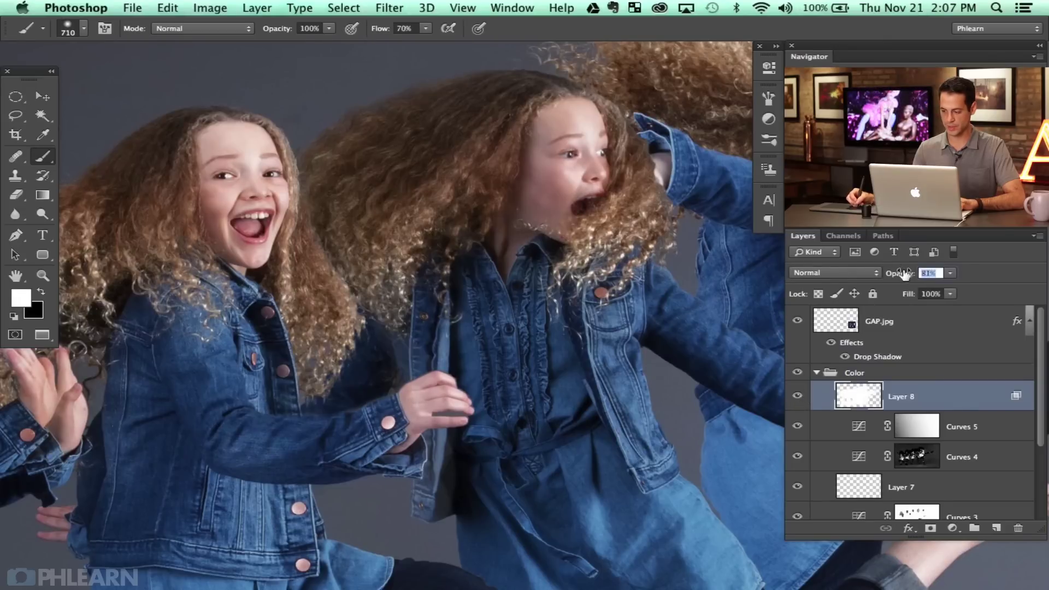
pyautogui.click(799, 397)
pyautogui.click(800, 397)
pyautogui.click(801, 397)
pyautogui.click(802, 397)
pyautogui.moveTo(545, 367); pyautogui.dragTo(211, 387)
pyautogui.click(797, 398)
pyautogui.click(799, 398)
pyautogui.click(799, 399)
pyautogui.click(798, 398)
pyautogui.press('super+0')
pyautogui.press('super+minus')
pyautogui.press('super+minus')
pyautogui.press('super+minus')
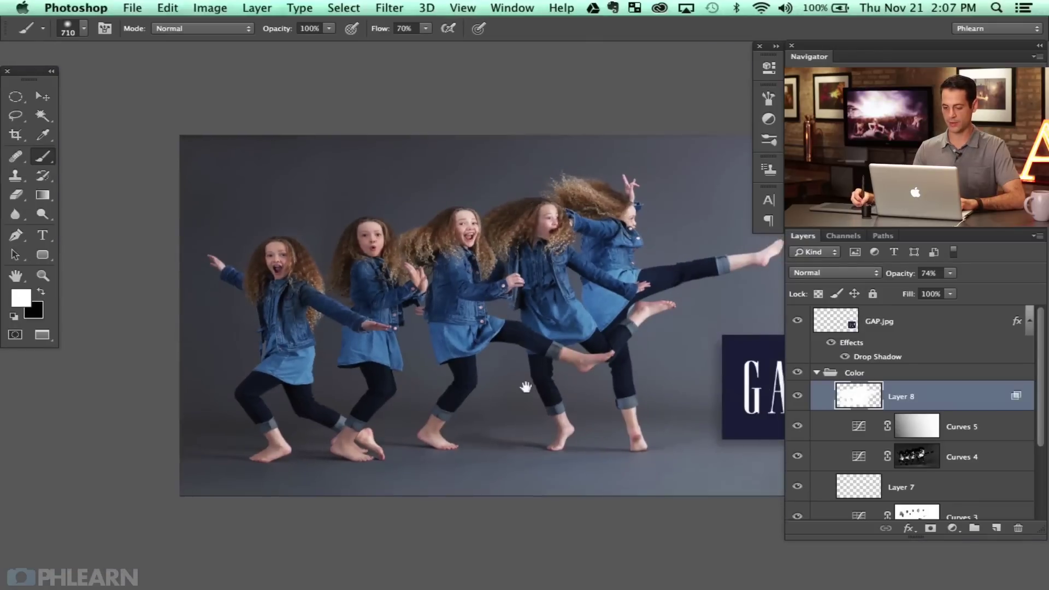
# Reduce Layer 8's opacity further to 61% with the whole composite in view.
pyautogui.hscroll(3, 659, 333)
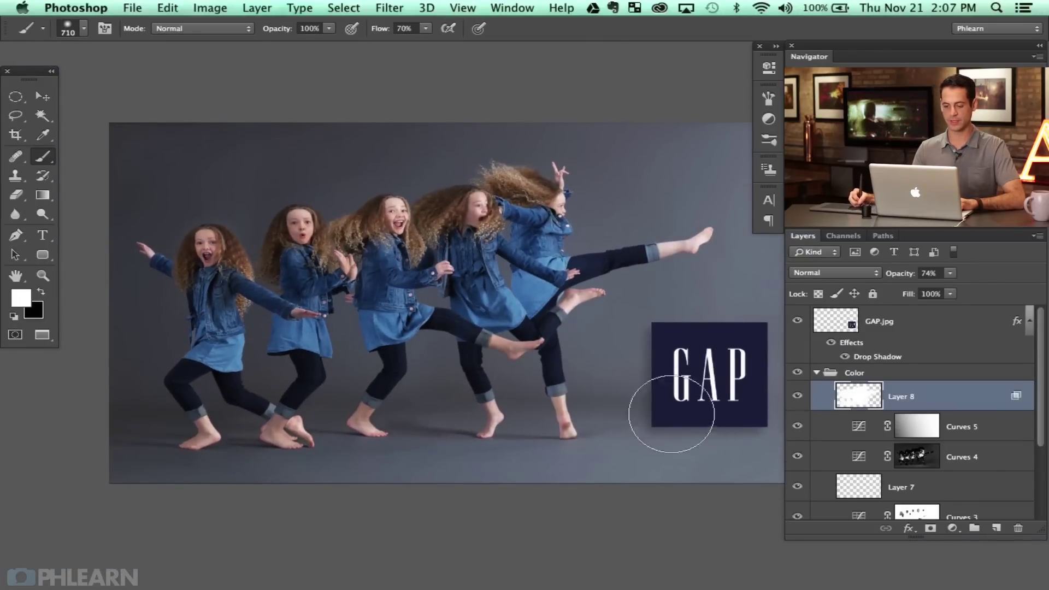
pyautogui.hscroll(2, 656, 415)
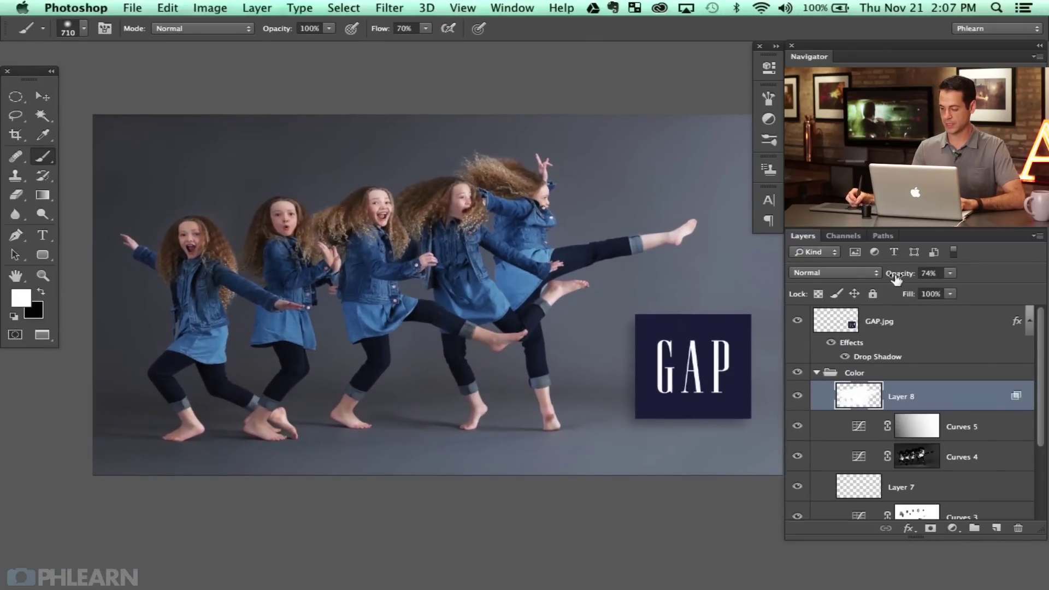
pyautogui.hscroll(2, 621, 445)
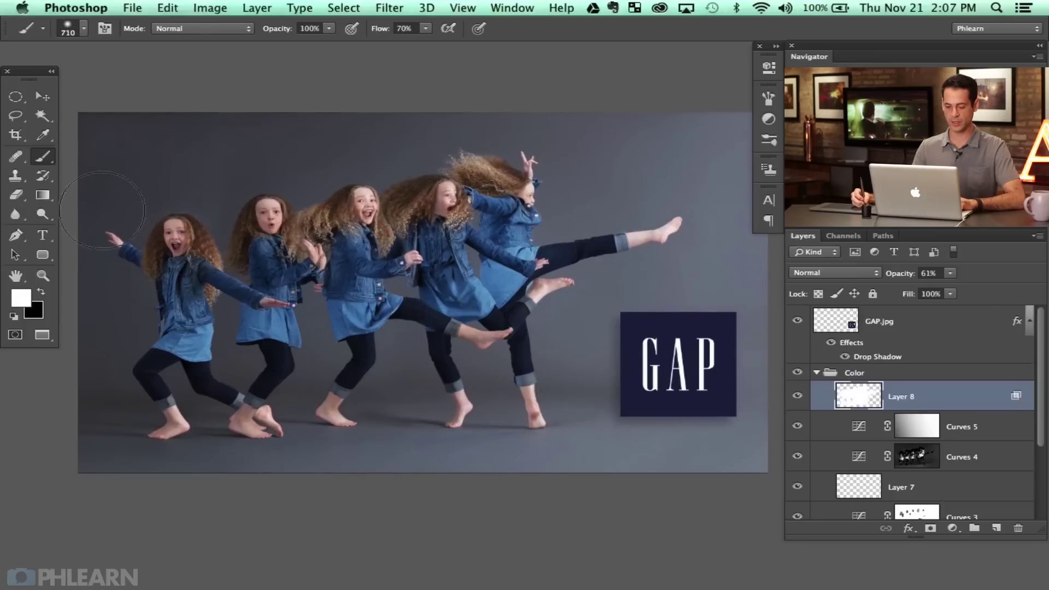
# Add a Curves adjustment layer above Layer 8 and lower its RGB midtones from input 146 to output 125.
pyautogui.click(952, 528)
pyautogui.click(967, 529)
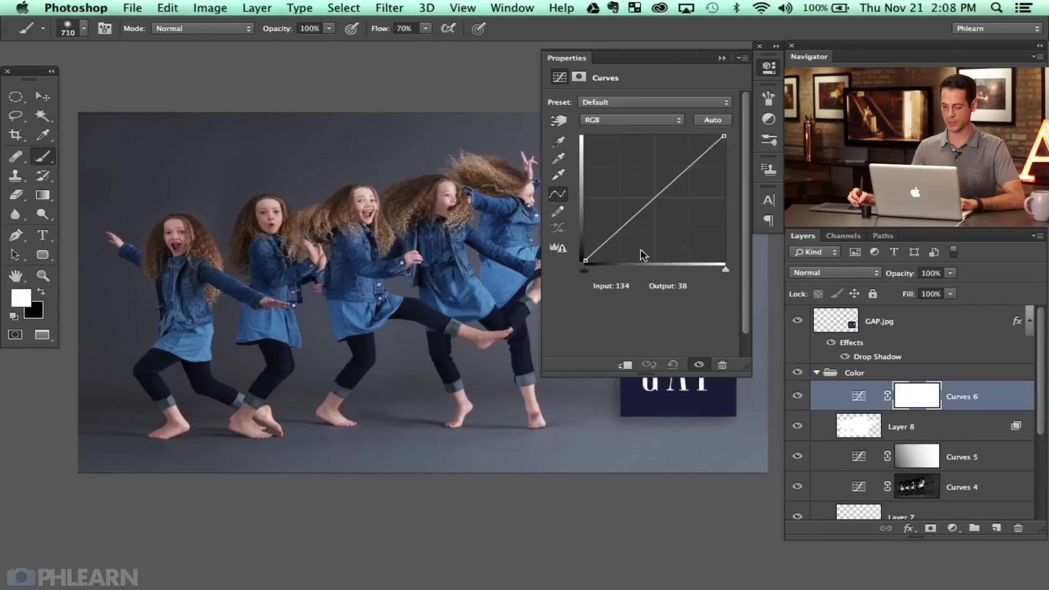
pyautogui.moveTo(660, 194); pyautogui.dragTo(665, 199)
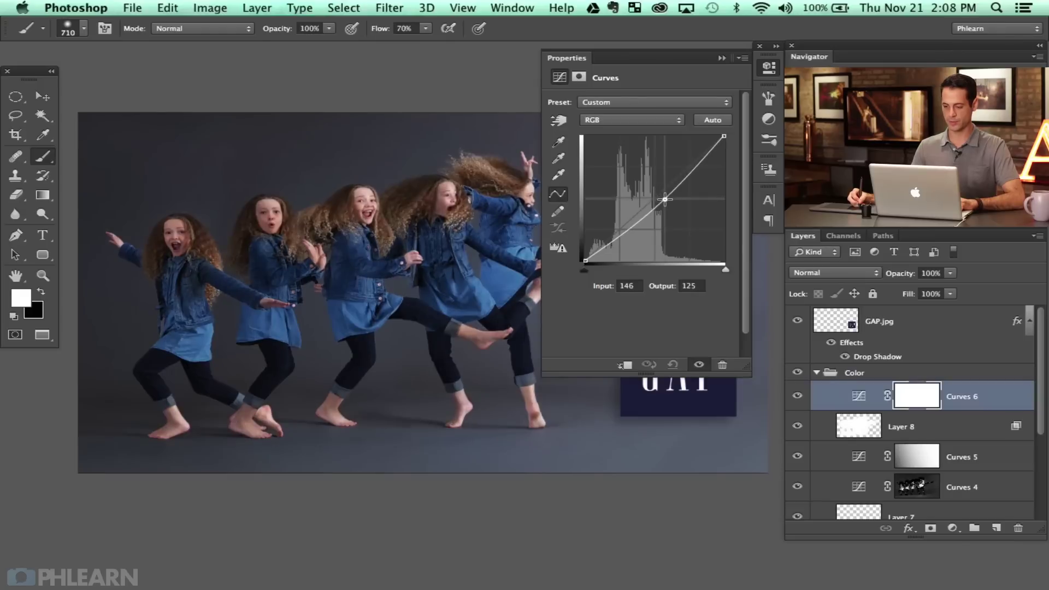
# Raise the new curve's Blue midtones from input 113 to output 148 and lower Red from 135 to 121.
pyautogui.click(621, 121)
pyautogui.click(596, 149)
pyautogui.moveTo(652, 199); pyautogui.dragTo(647, 188)
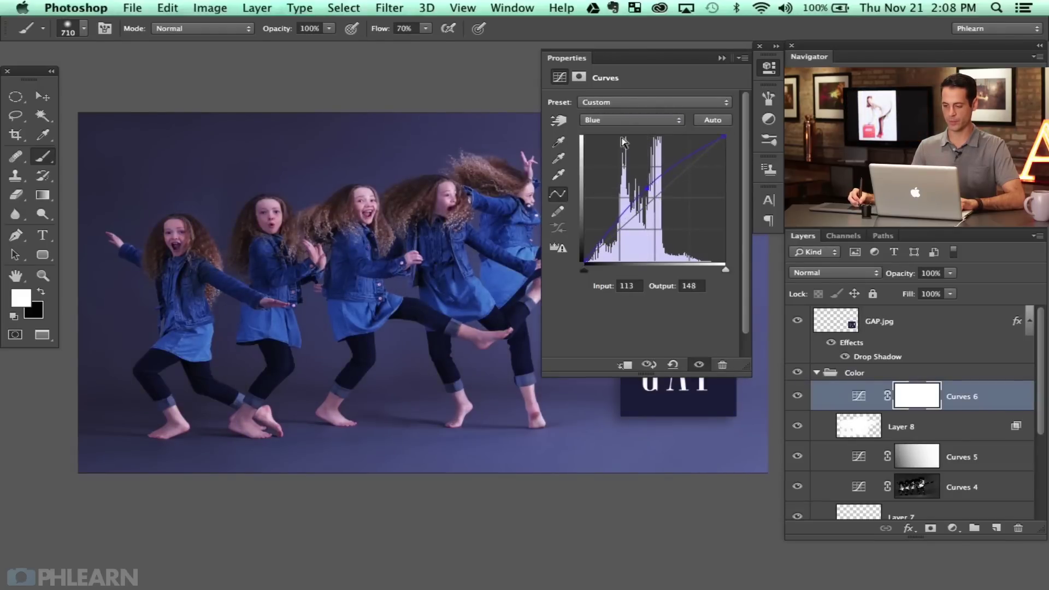
pyautogui.click(615, 118)
pyautogui.click(598, 98)
pyautogui.moveTo(654, 197); pyautogui.dragTo(658, 202)
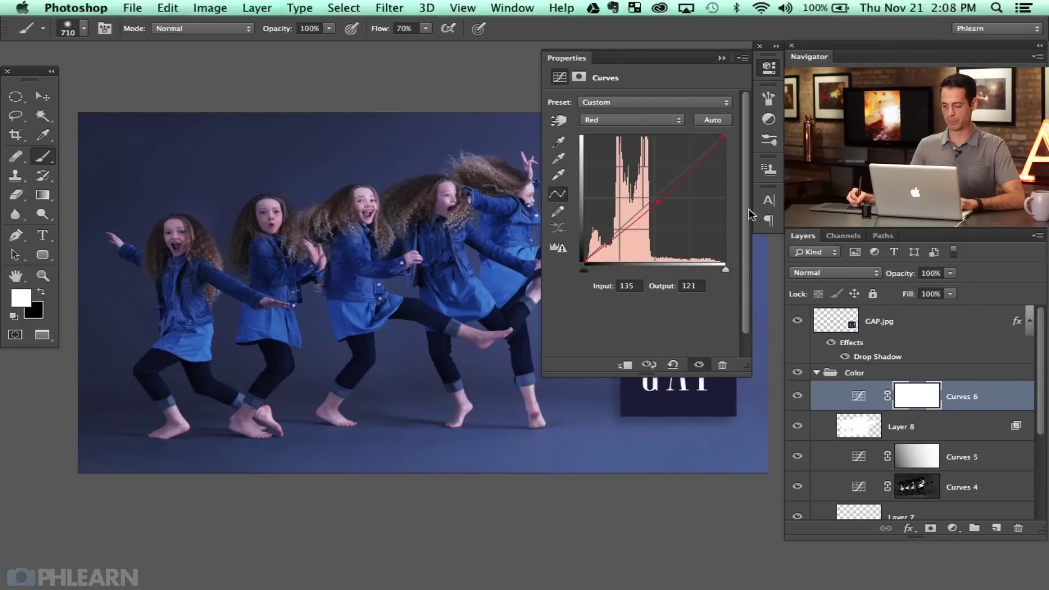
# Invert the Curves 6 mask to black and draw a white-to-transparent gradient on it from the lower left toward the upper right.
pyautogui.press('super+i')
pyautogui.press('super+minus')
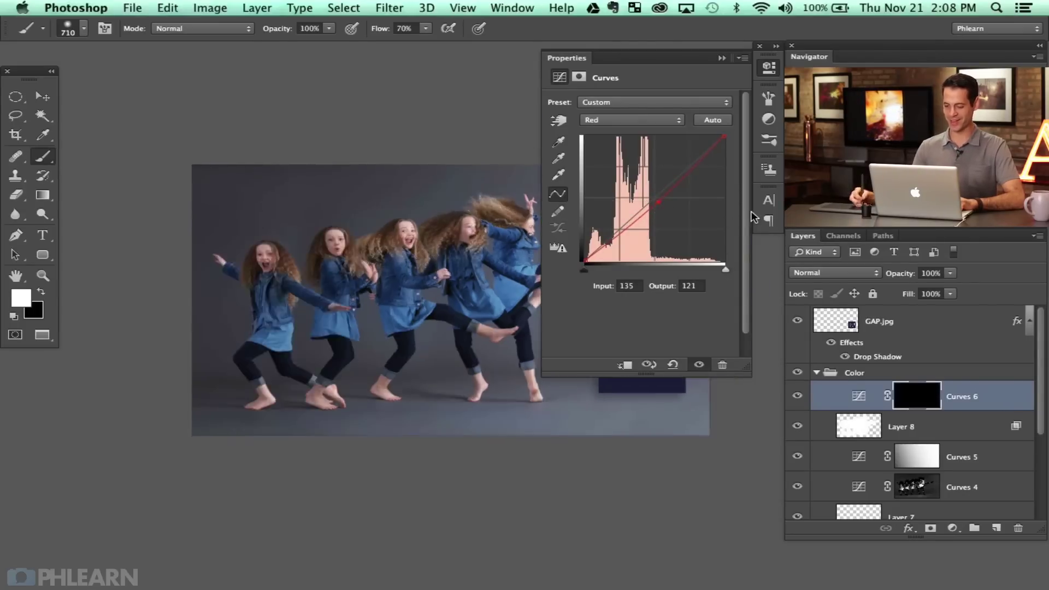
pyautogui.click(770, 70)
pyautogui.press('g')
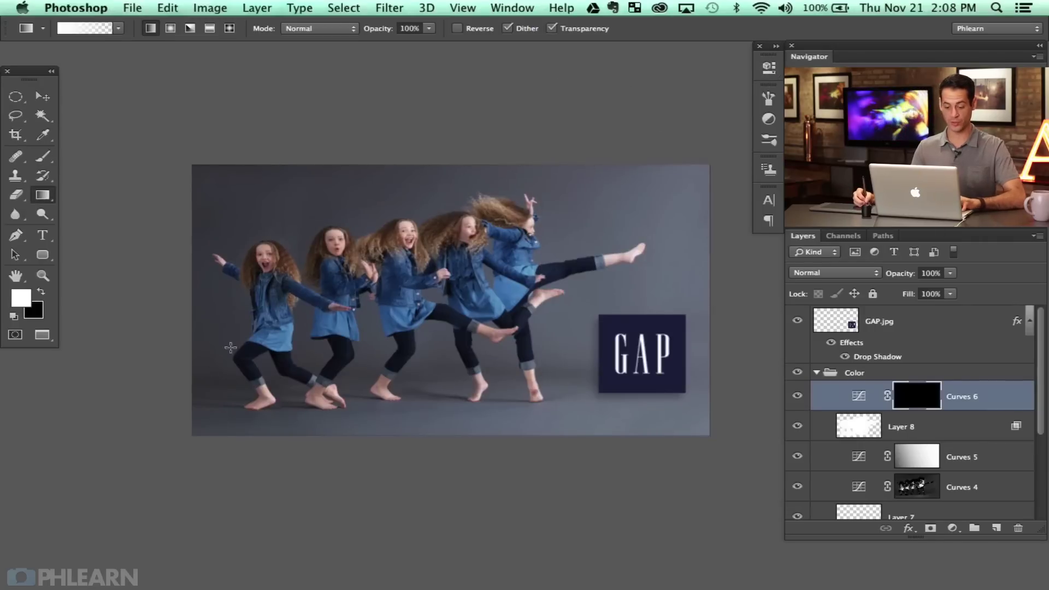
pyautogui.moveTo(150, 452); pyautogui.dragTo(713, 222)
pyautogui.press('super+z')
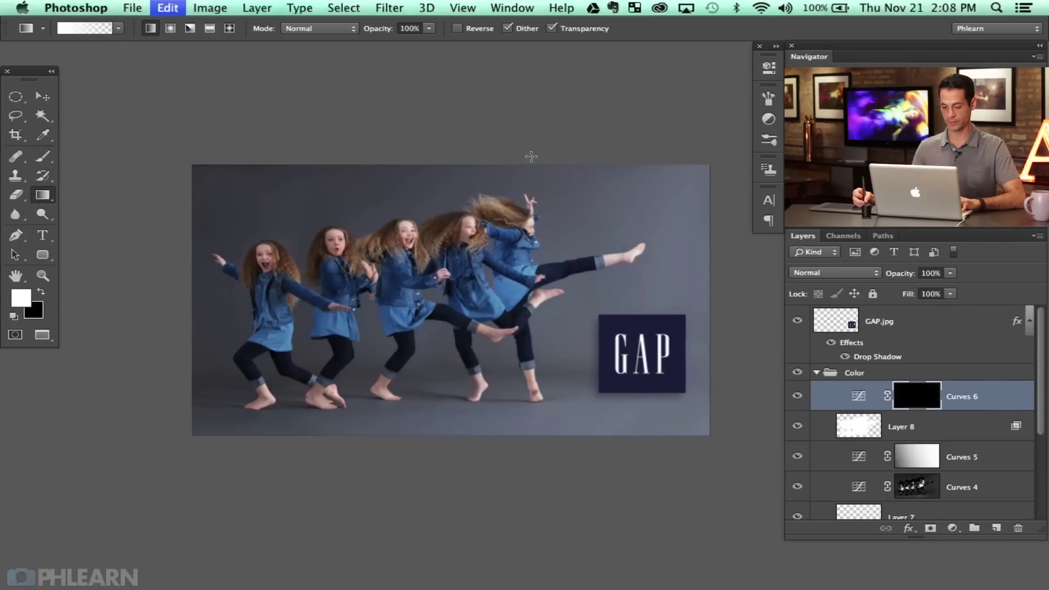
pyautogui.moveTo(115, 402); pyautogui.dragTo(767, 220)
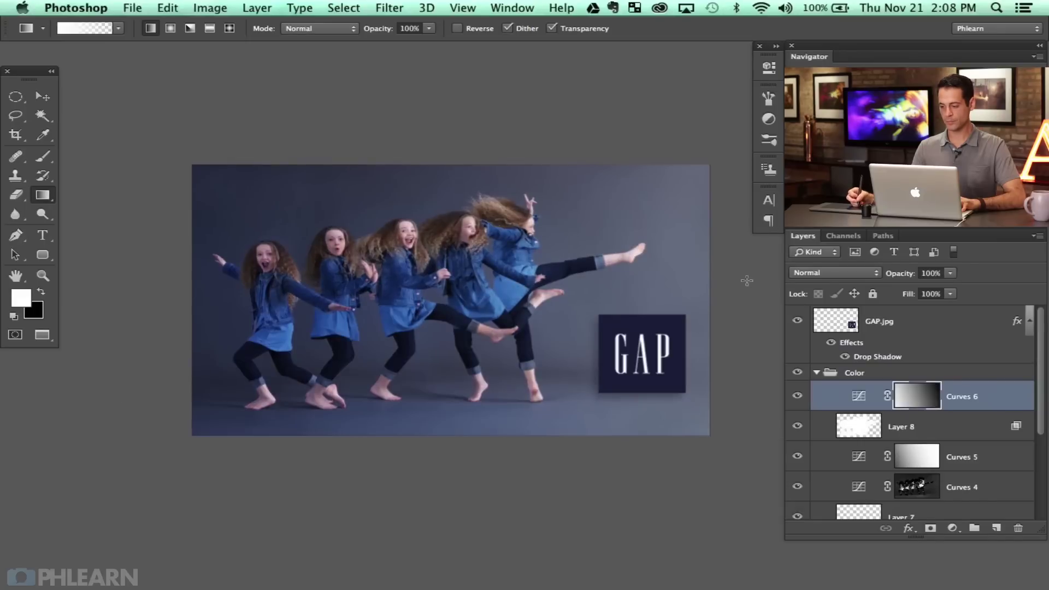
# Compare the image with Curves 6 hidden and shown, and lower the layer's opacity to 30%.
pyautogui.click(797, 396)
pyautogui.click(797, 395)
pyautogui.click(797, 396)
pyautogui.click(797, 395)
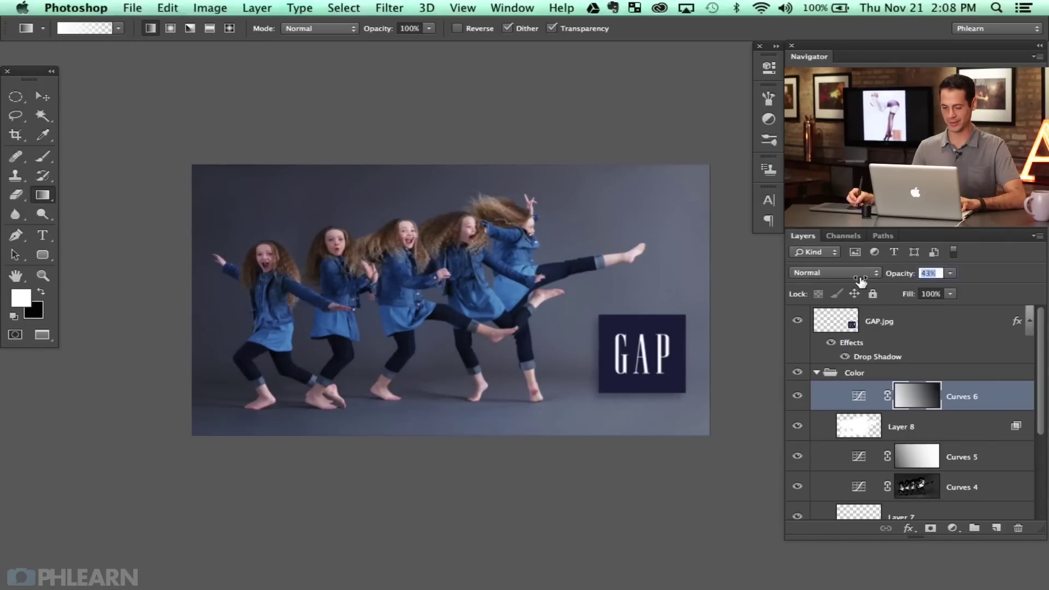
pyautogui.click(797, 396)
pyautogui.click(797, 396)
pyautogui.click(797, 396)
pyautogui.click(797, 396)
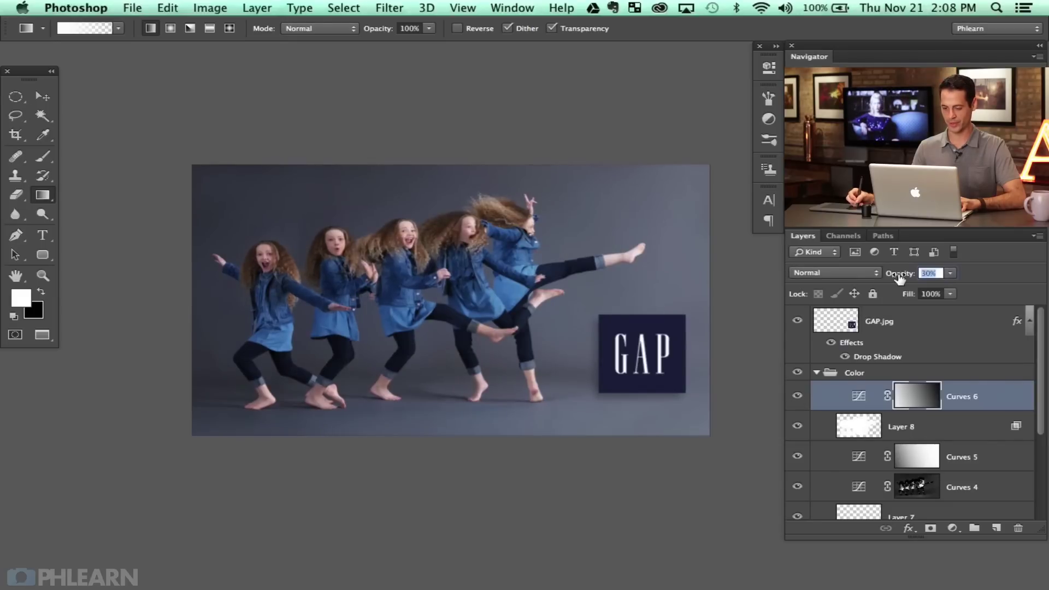
# Compare the image with Curves 4 hidden and shown, and leave that layer hidden.
pyautogui.moveTo(1040, 345); pyautogui.dragTo(1040, 407)
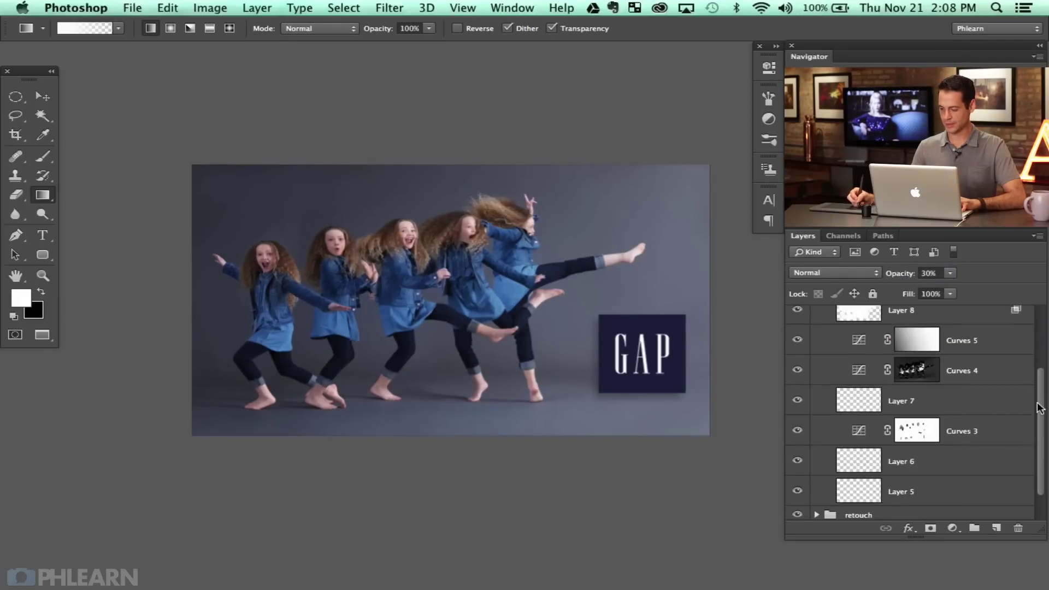
pyautogui.click(798, 371)
pyautogui.click(798, 372)
pyautogui.click(797, 372)
pyautogui.click(798, 371)
pyautogui.click(798, 372)
# Add a new blank layer above Curves 6 in the Color group.
pyautogui.press('super+plus')
pyautogui.press('super+plus')
pyautogui.press('super+plus')
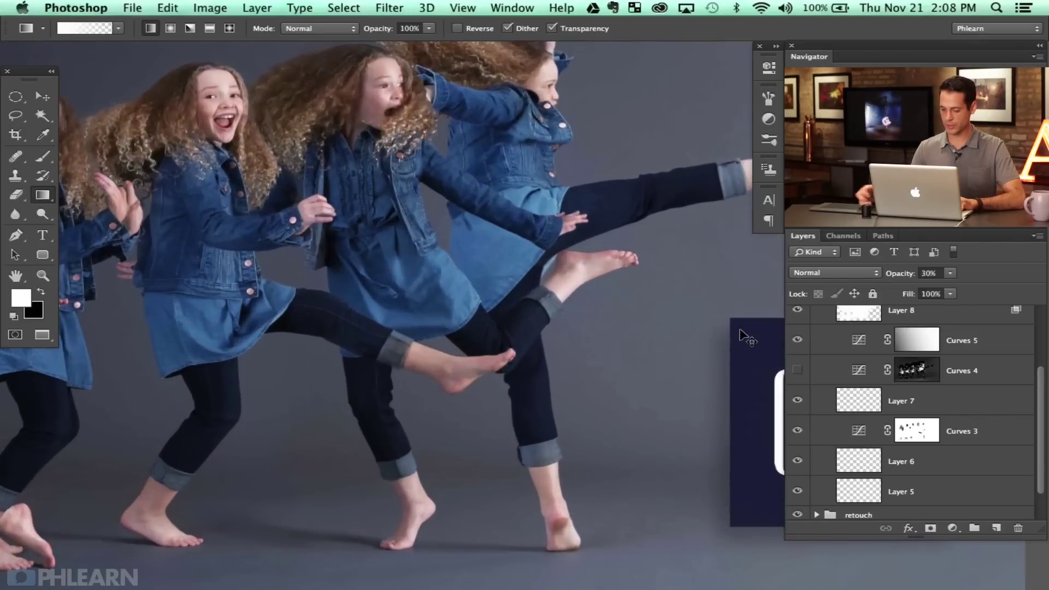
pyautogui.scroll(4, 983, 355)
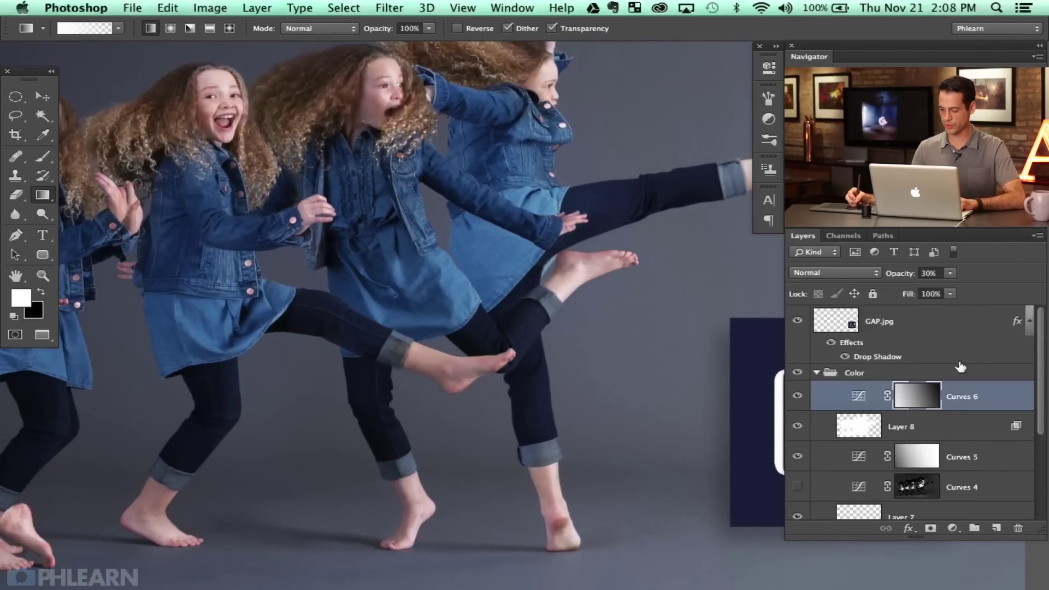
pyautogui.moveTo(309, 269); pyautogui.dragTo(434, 305)
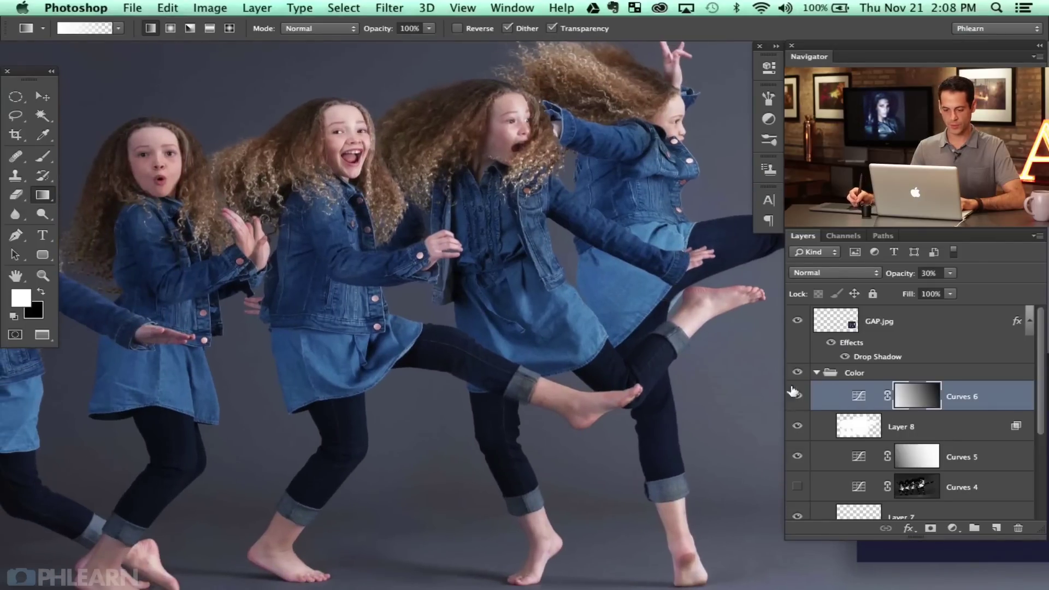
pyautogui.click(995, 529)
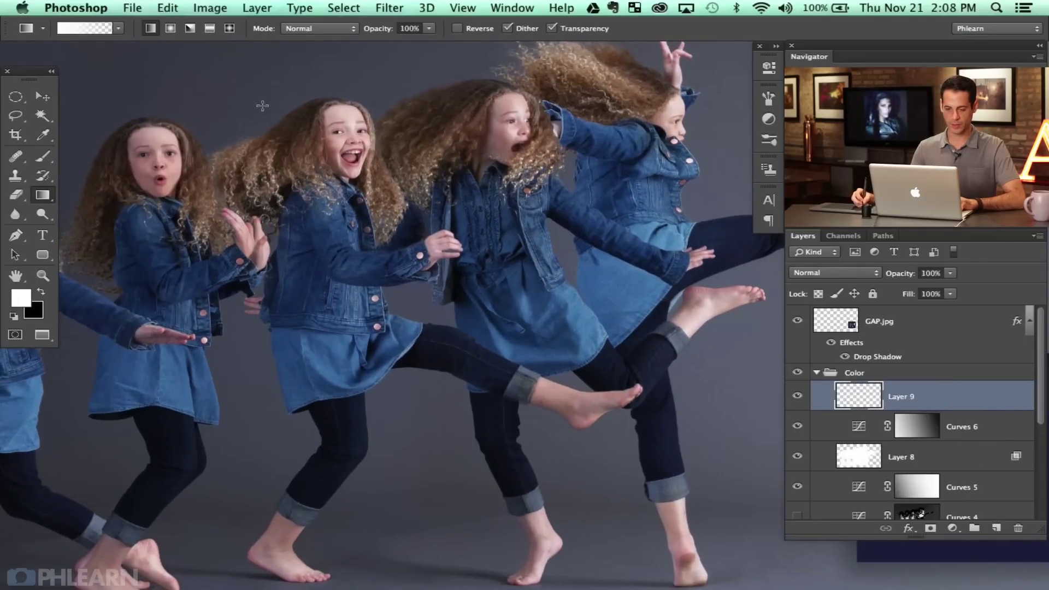
# Select the skin highlights with Color Range by sampling the third figure's forehead and raising the fuzziness above 95.
pyautogui.click(330, 10)
pyautogui.click(373, 166)
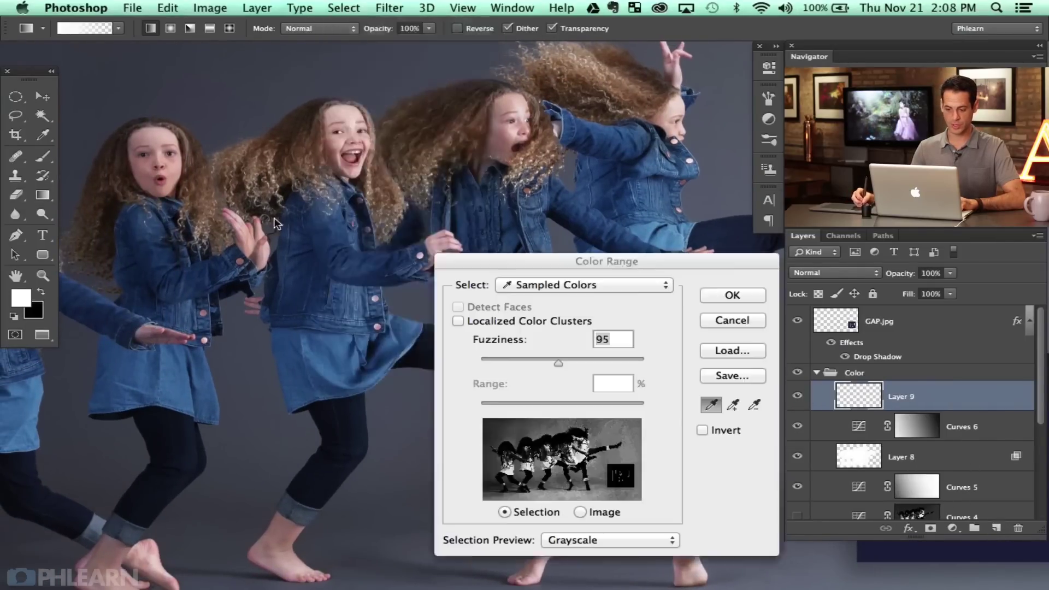
pyautogui.click(346, 144)
pyautogui.click(352, 131)
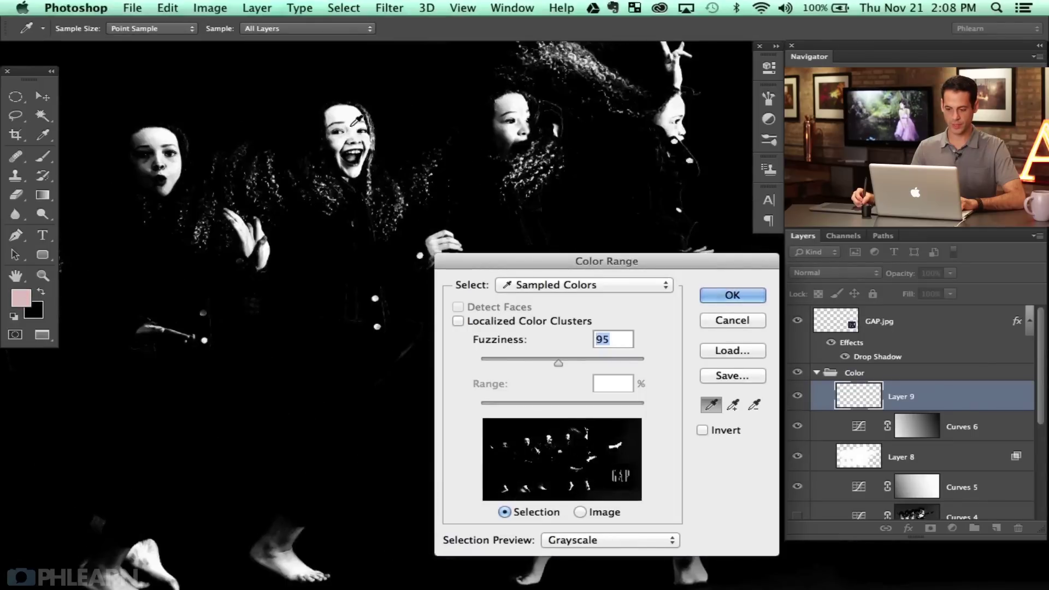
pyautogui.moveTo(558, 362); pyautogui.dragTo(576, 363)
pyautogui.click(732, 295)
pyautogui.press('g')
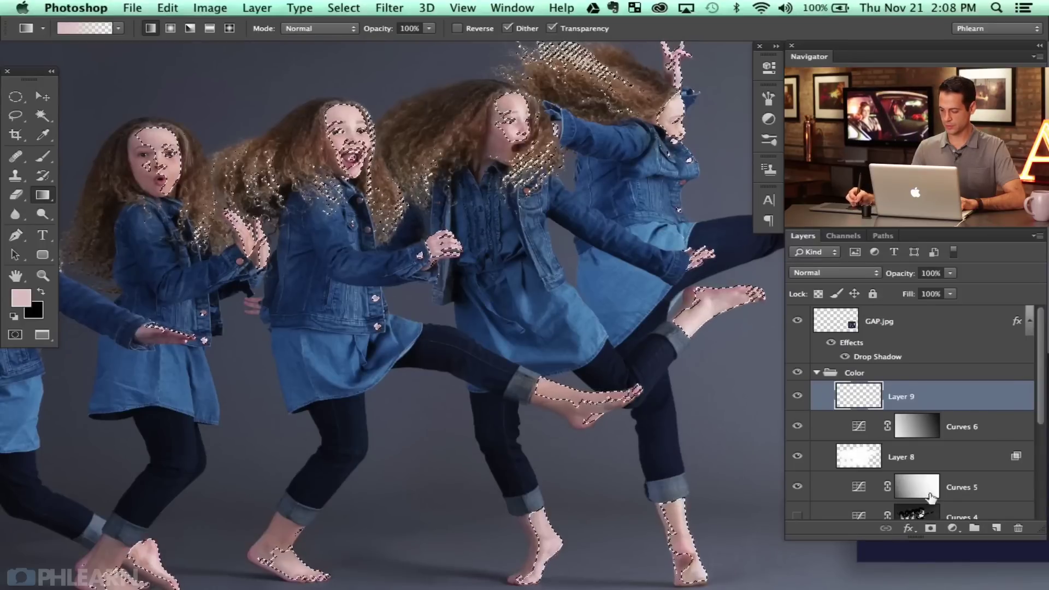
# Add a Curves adjustment masked to the selected skin highlights and darken its RGB midtones from input 114 to output 107.
pyautogui.click(952, 528)
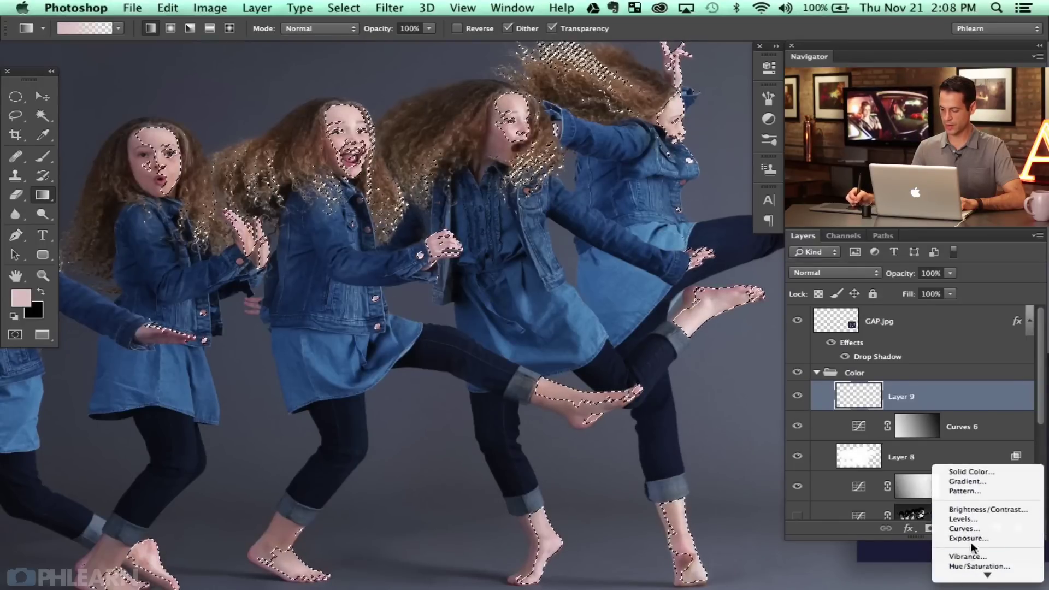
pyautogui.click(964, 529)
pyautogui.moveTo(648, 203); pyautogui.dragTo(647, 208)
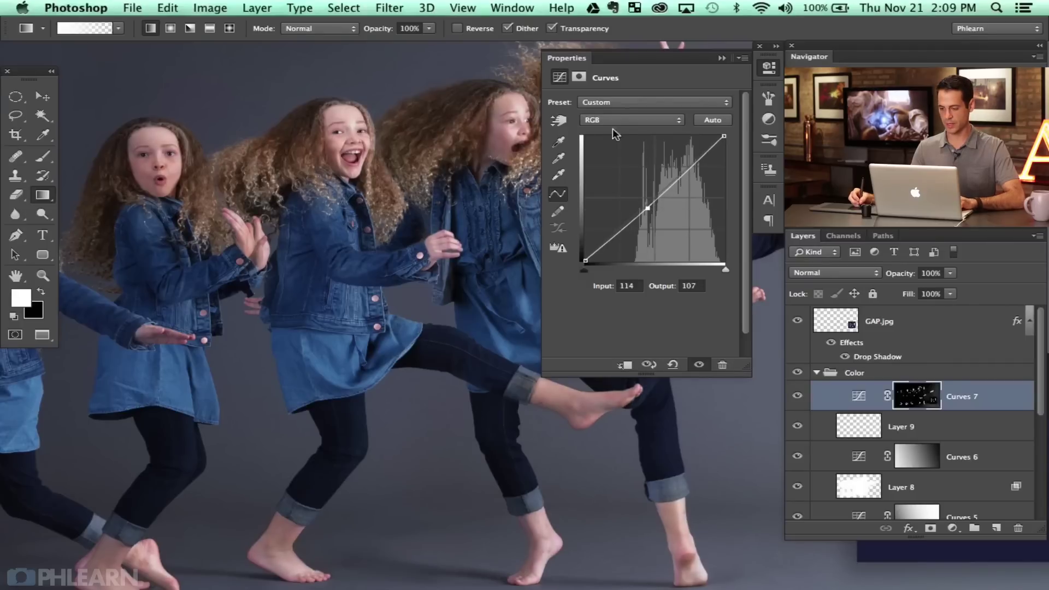
# Warm the skin in Curves 7 by setting red input 127 to output 137 and blue input 128 to output 113.
pyautogui.click(608, 120)
pyautogui.click(610, 128)
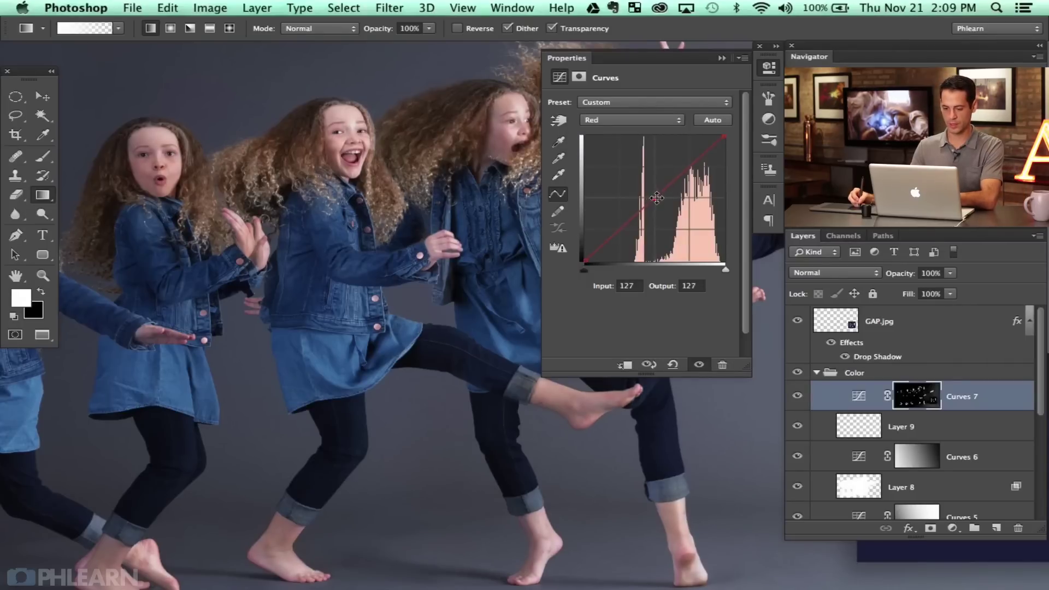
pyautogui.click(615, 120)
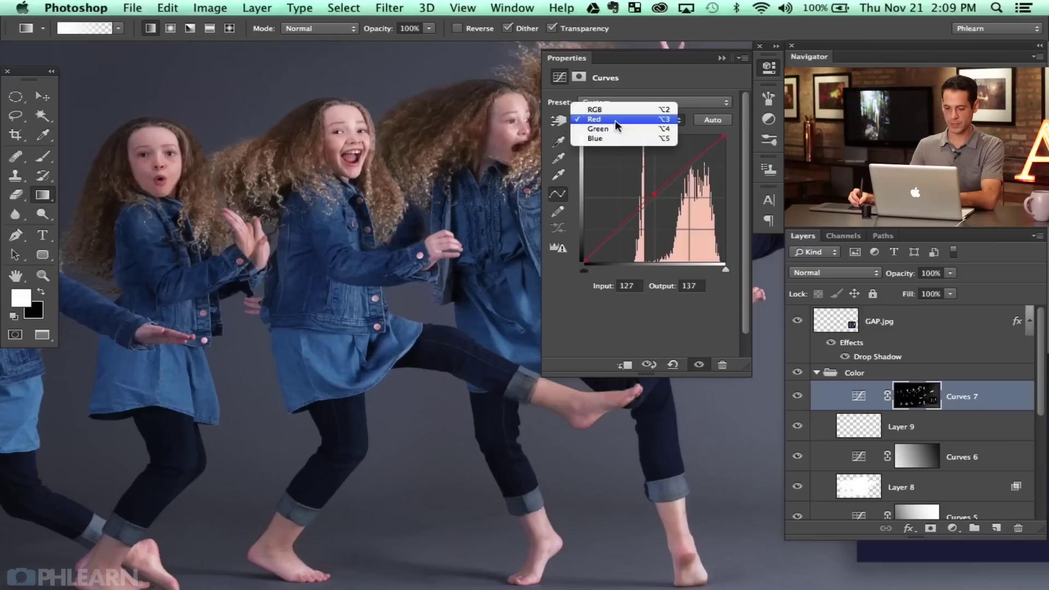
pyautogui.click(616, 139)
pyautogui.moveTo(654, 198); pyautogui.dragTo(655, 202)
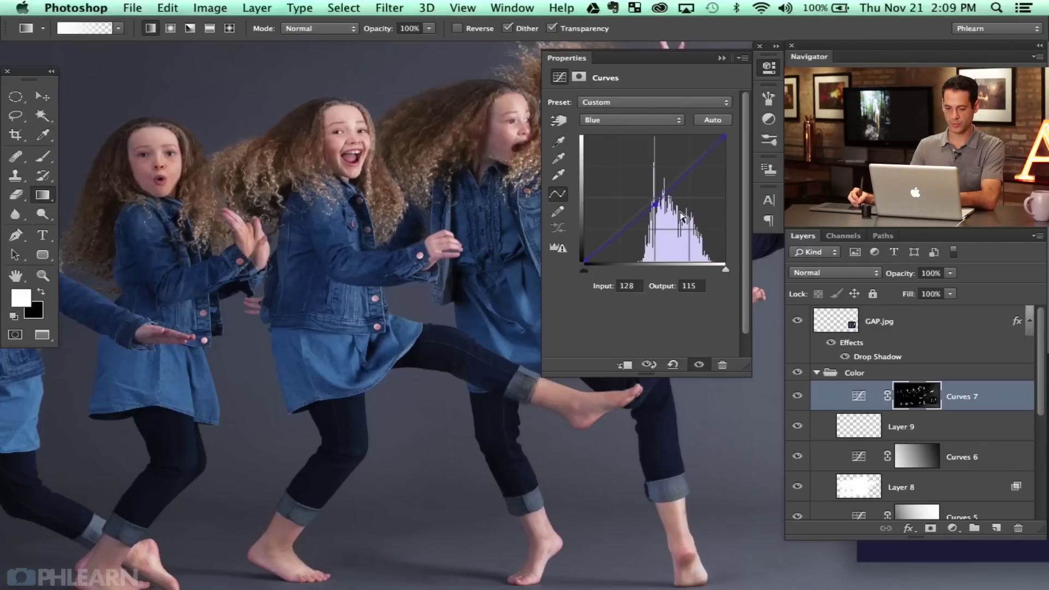
# Compare the skin tones with Curves 7 hidden and shown, and lower the layer's opacity to 80%.
pyautogui.click(797, 397)
pyautogui.click(797, 397)
pyautogui.click(797, 397)
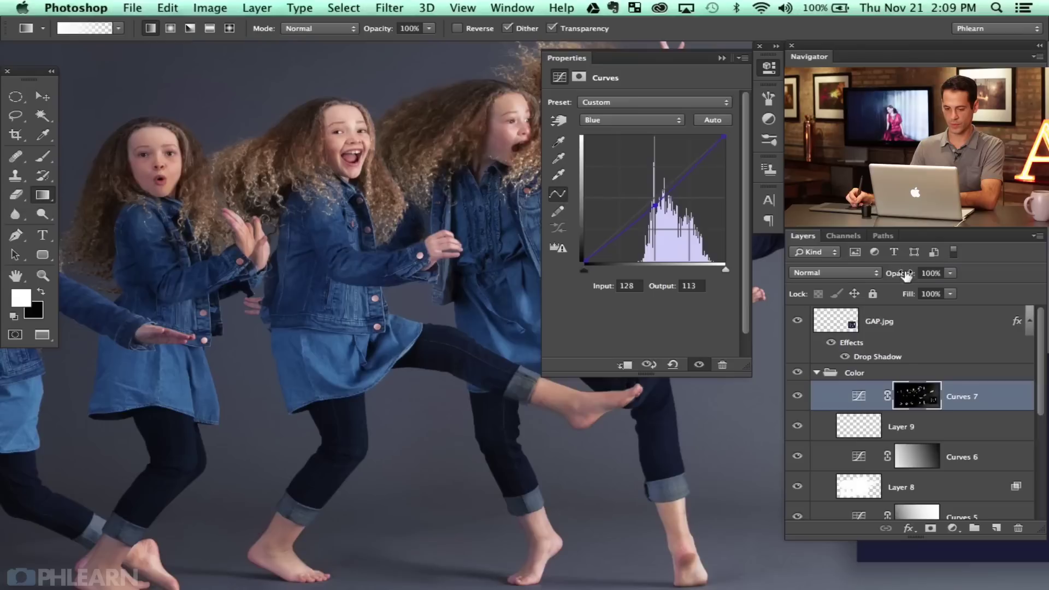
pyautogui.moveTo(900, 274); pyautogui.dragTo(897, 277)
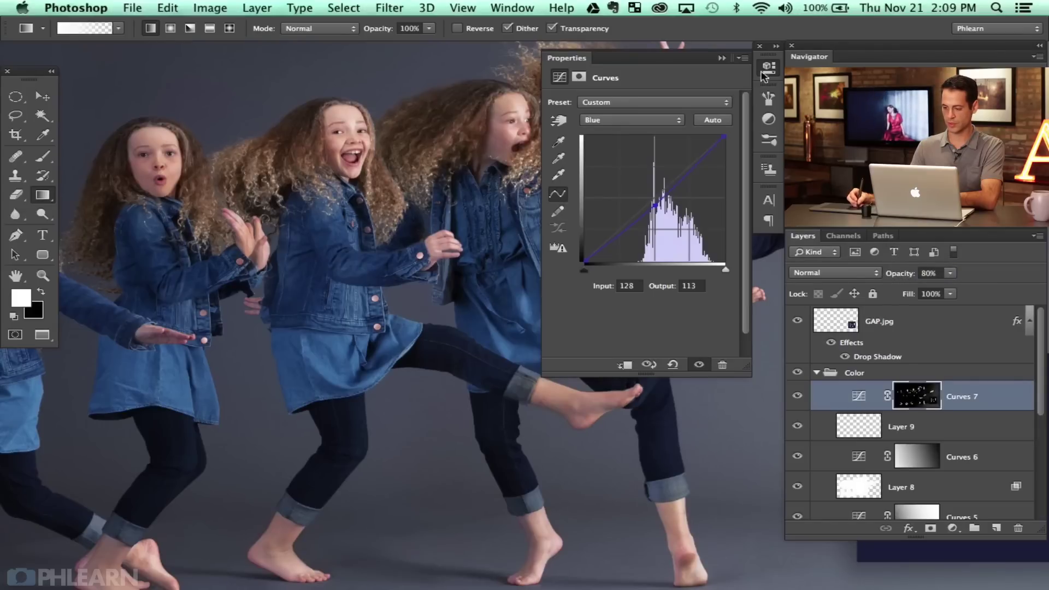
# Close the Curves properties and compare the figures' skin up close with Curves 7 hidden and shown.
pyautogui.click(776, 106)
pyautogui.click(797, 397)
pyautogui.click(797, 397)
pyautogui.click(796, 397)
pyautogui.click(793, 397)
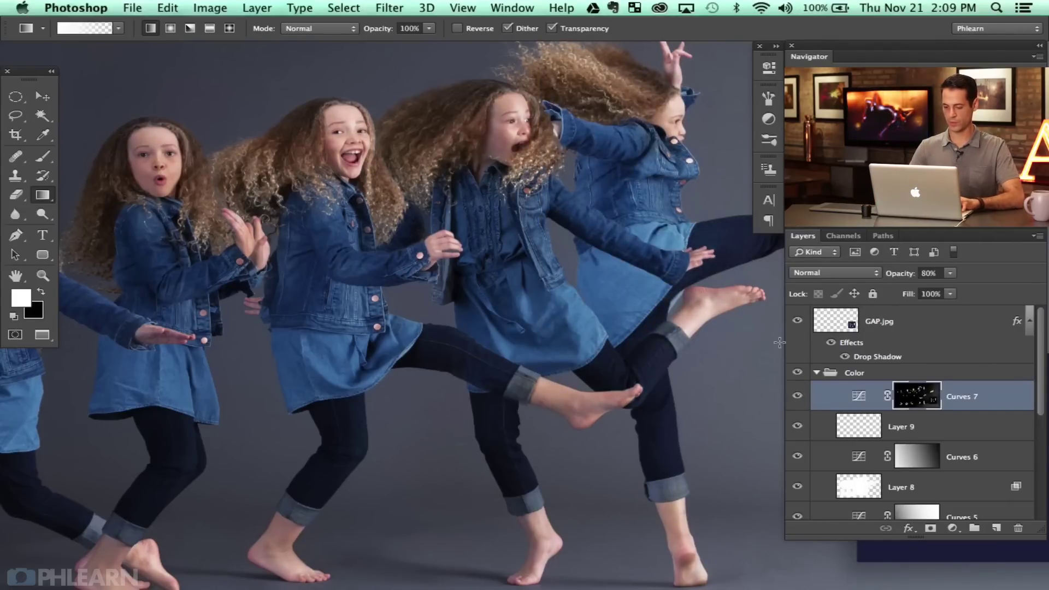
# Compare the whole composite with Curves 7 hidden and shown.
pyautogui.press('super+minus')
pyautogui.press('super+minus')
pyautogui.moveTo(723, 278); pyautogui.dragTo(694, 292)
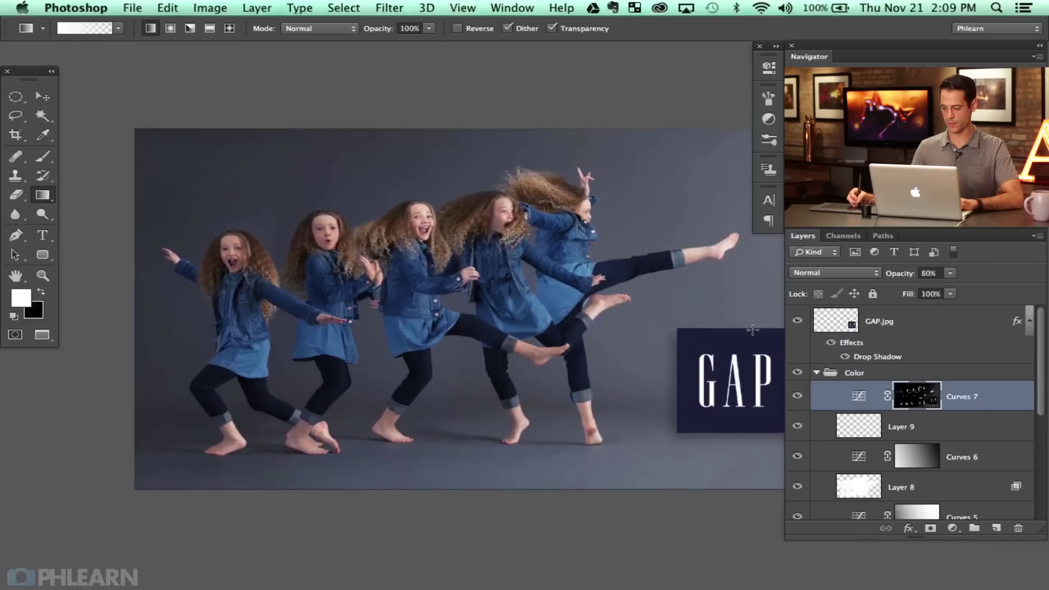
pyautogui.click(798, 399)
pyautogui.click(799, 399)
pyautogui.click(799, 399)
pyautogui.click(799, 399)
pyautogui.moveTo(628, 418); pyautogui.dragTo(577, 414)
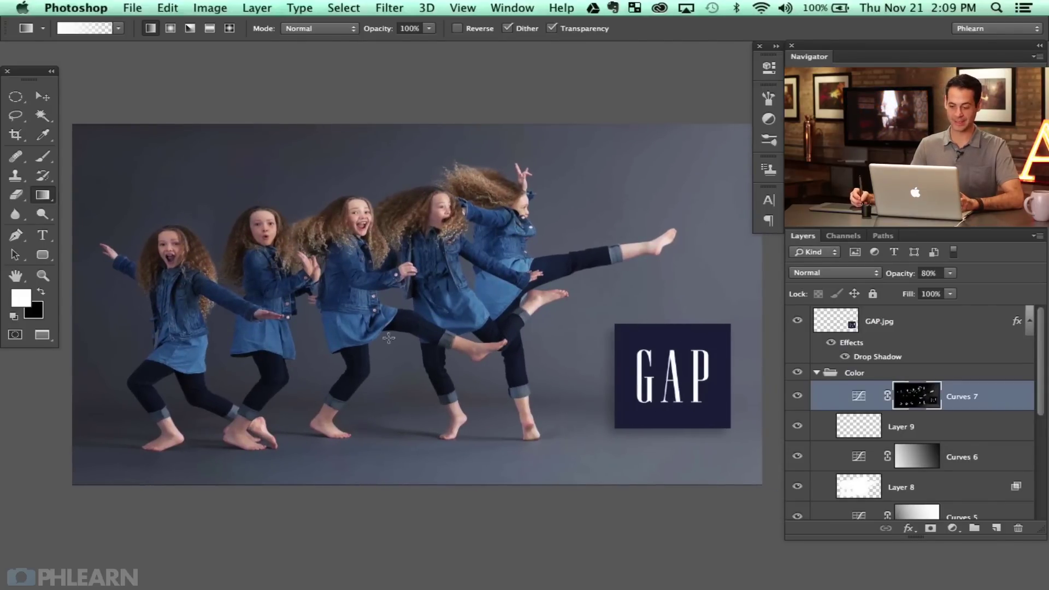
# Collapse the Color group and compare before and after by hiding GAP.jpg, Color and retouch, restoring them from retouch upward.
pyautogui.click(818, 372)
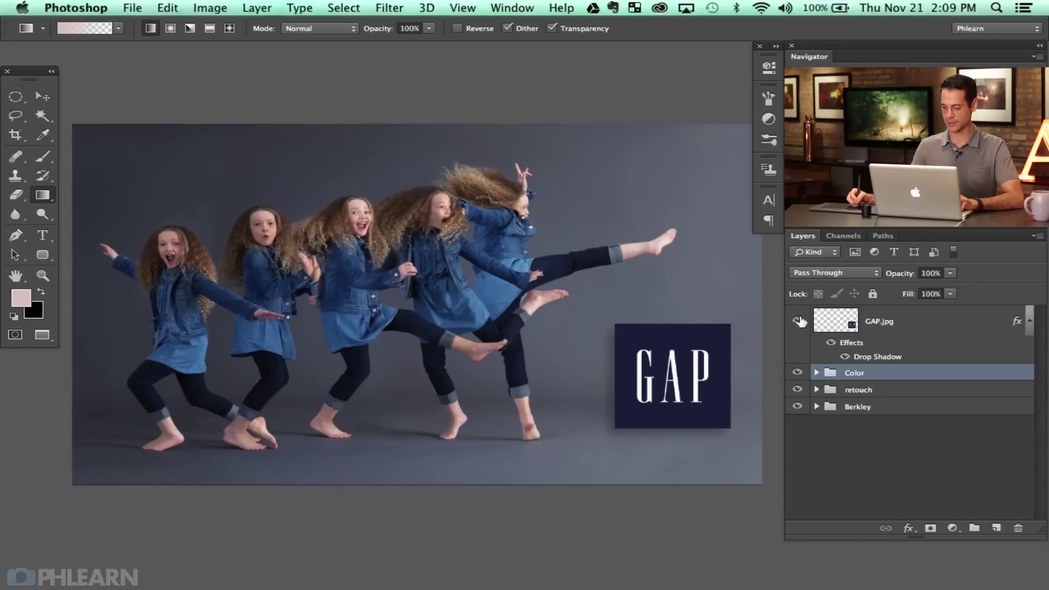
pyautogui.click(804, 388)
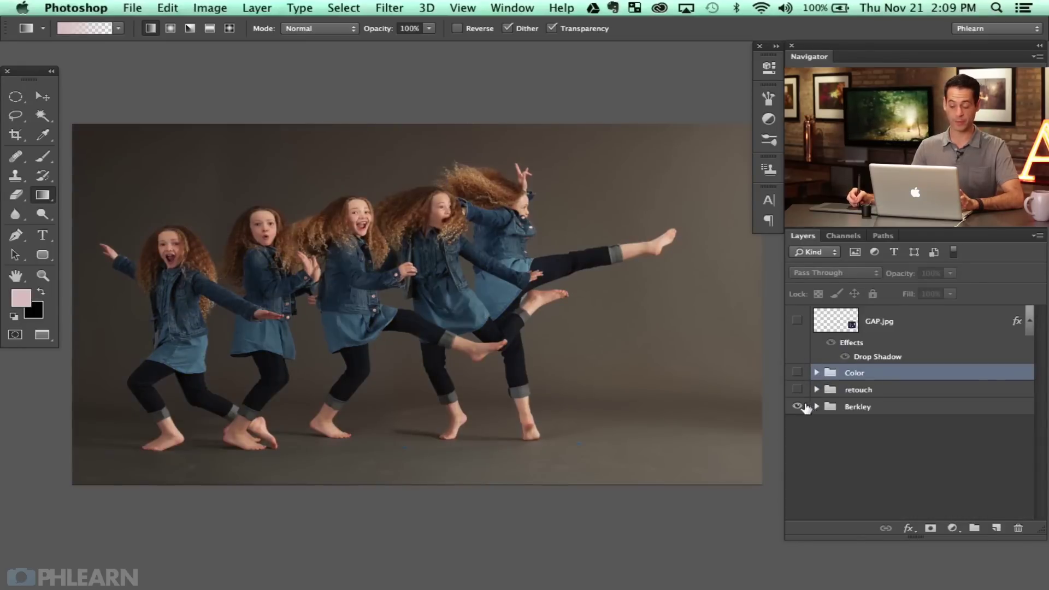
pyautogui.click(797, 391)
pyautogui.click(797, 390)
pyautogui.click(797, 390)
pyautogui.click(798, 372)
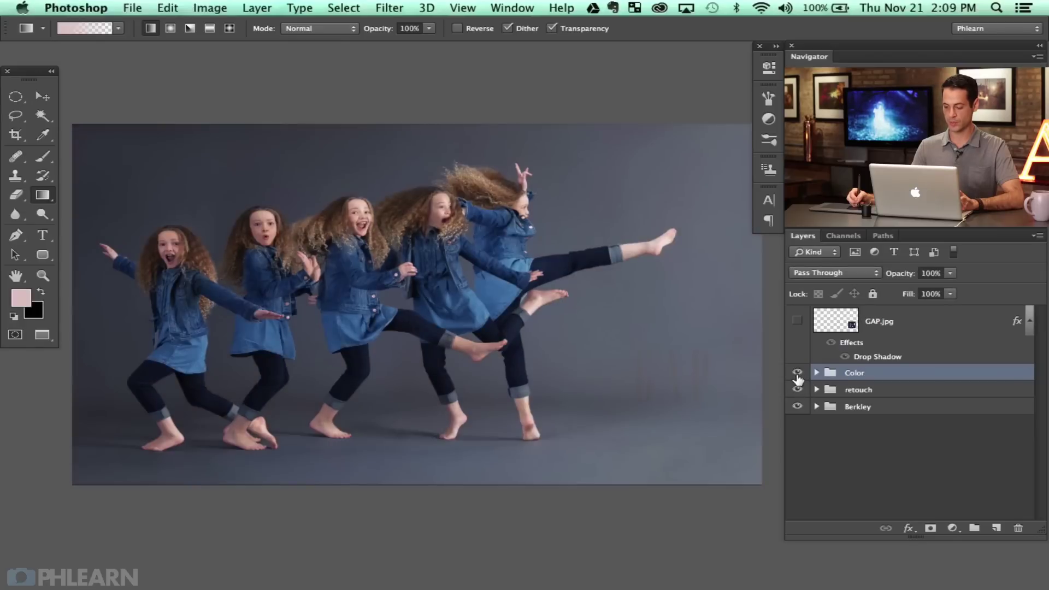
pyautogui.click(798, 321)
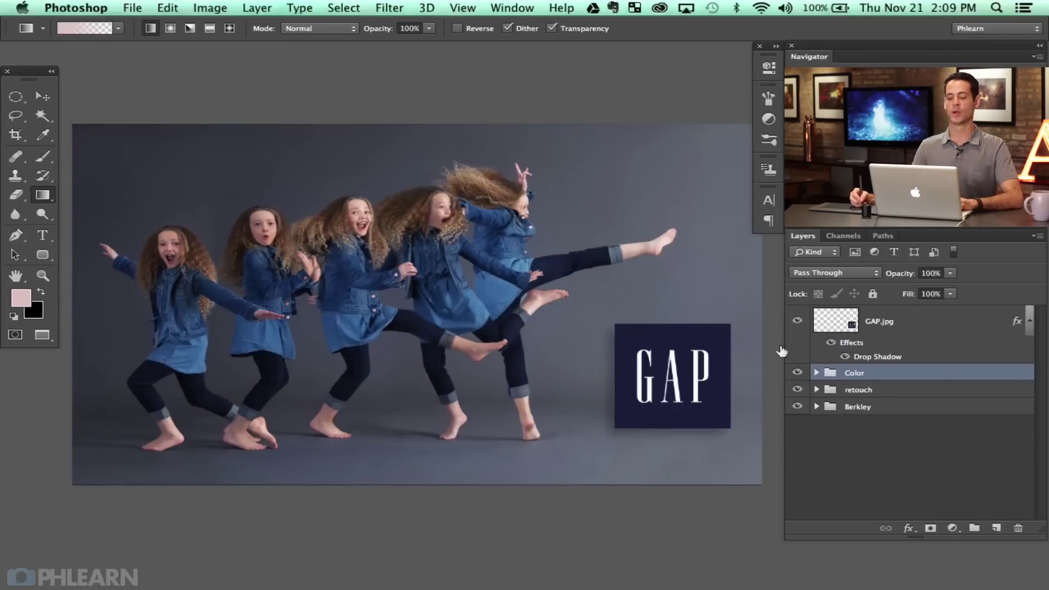
pyautogui.moveTo(613, 403)
pyautogui.mouseDown()
pyautogui.moveTo(608, 394)
pyautogui.moveTo(616, 398)
pyautogui.mouseUp()
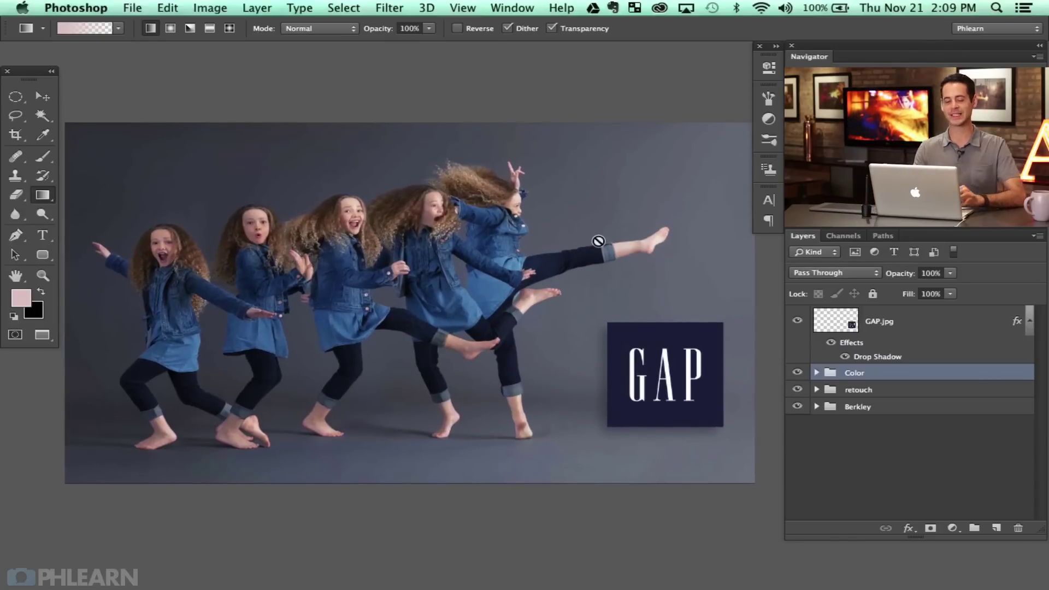